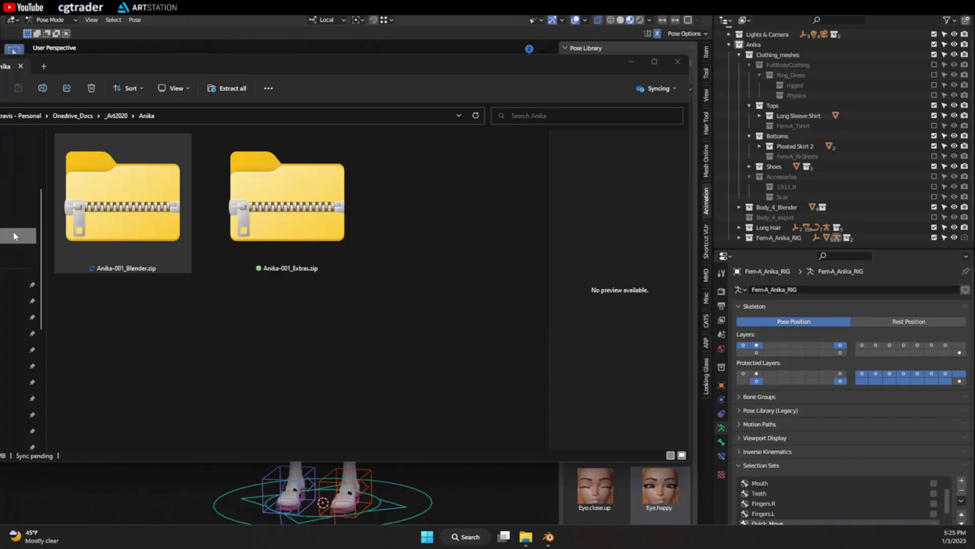
{"action": "left_click", "coordinate": [107, 214]}
{"action": "left_click", "coordinate": [286, 230]}
{"action": "left_click", "coordinate": [149, 227]}
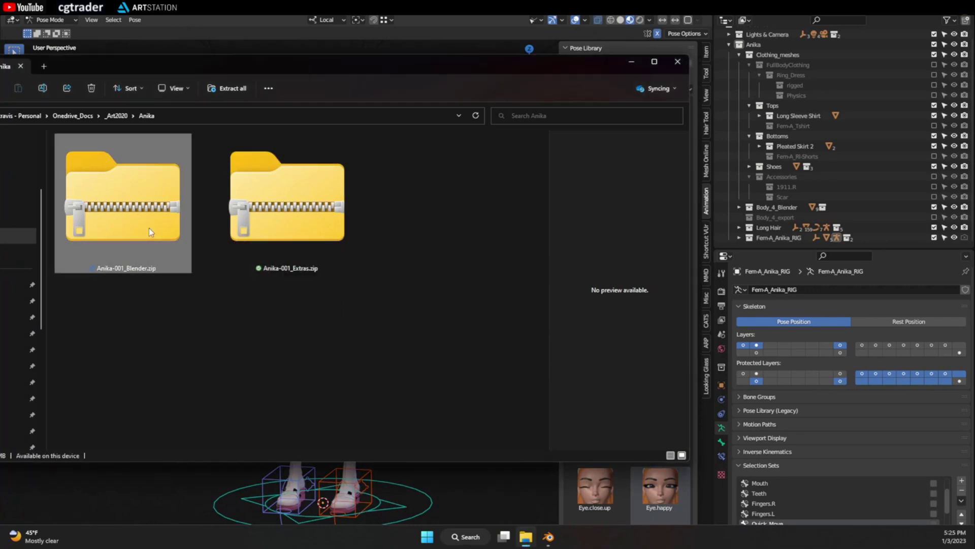
{"action": "double_click", "coordinate": [149, 228]}
{"action": "double_click", "coordinate": [139, 224]}
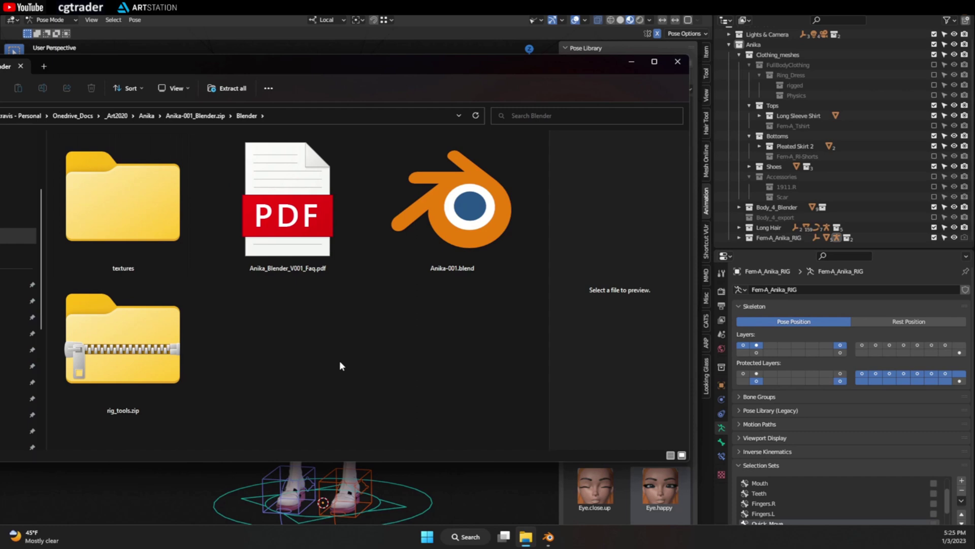
{"action": "left_click", "coordinate": [460, 242]}
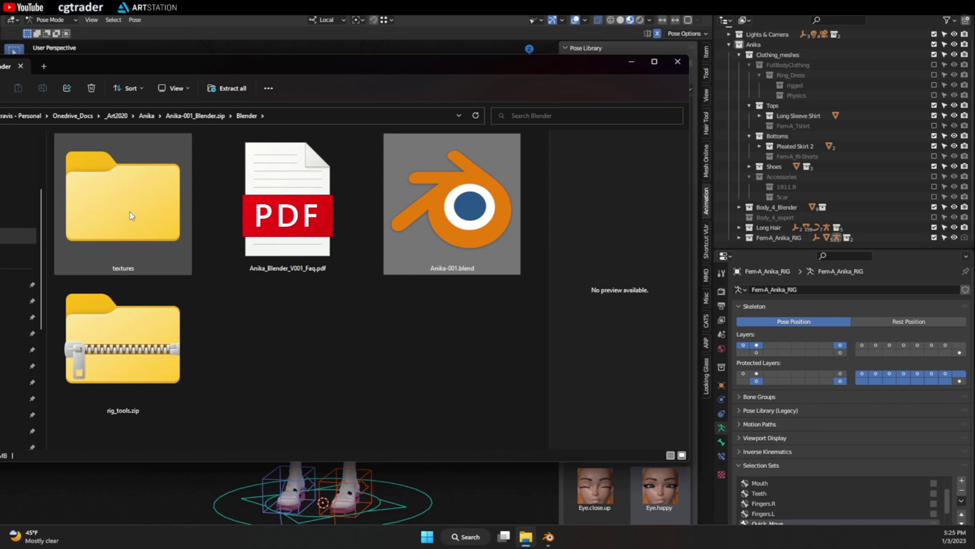
{"action": "left_click", "coordinate": [336, 340]}
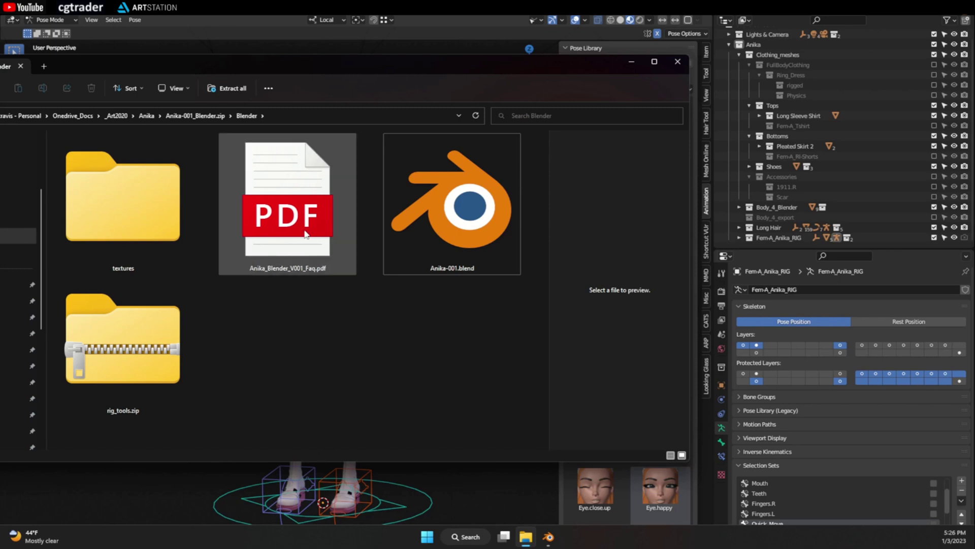
Open the Extras folder inside the Anika-001_Extras.zip archive
{"action": "left_click", "coordinate": [146, 116]}
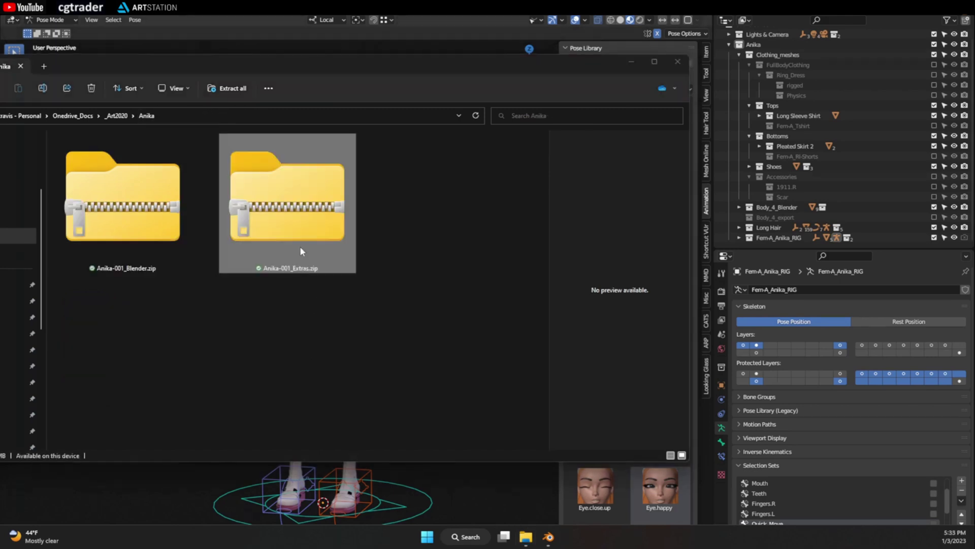
{"action": "double_click", "coordinate": [299, 244]}
{"action": "double_click", "coordinate": [148, 223]}
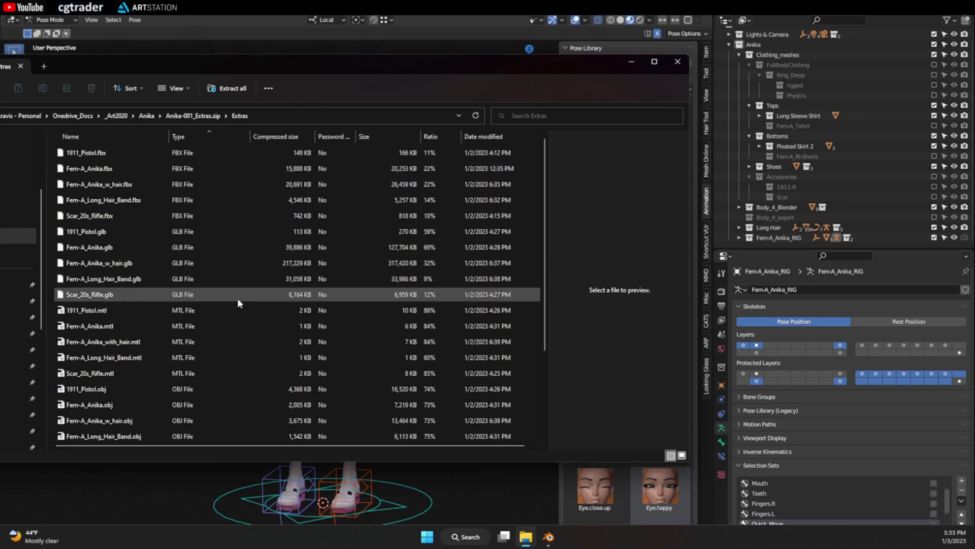
Review the exported files, selecting Fem-A_Anika.fbx and Fem-A_Anika_w_hair.fbx
{"action": "scroll", "coordinate": [226, 380], "scroll_direction": "down", "scroll_amount": 3}
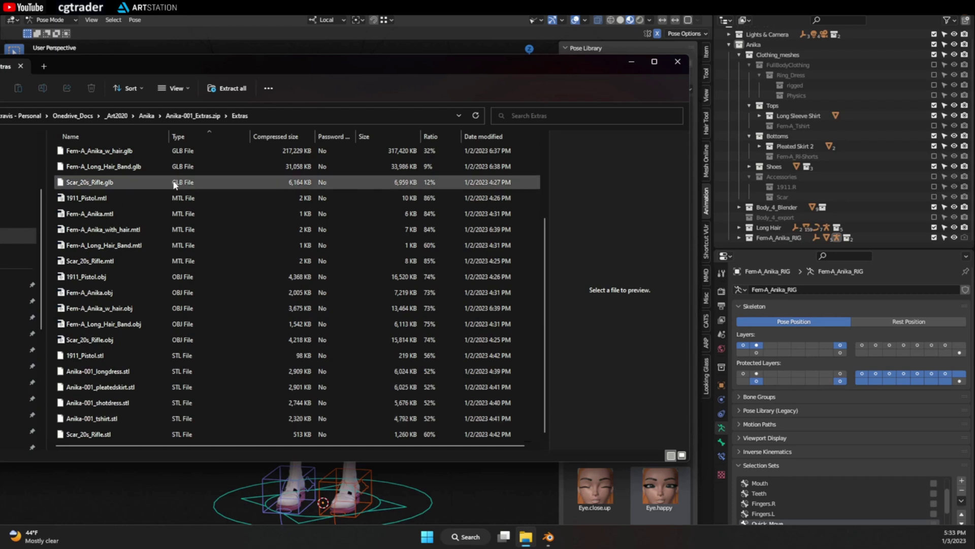
{"action": "scroll", "coordinate": [195, 386], "scroll_direction": "up", "scroll_amount": 3}
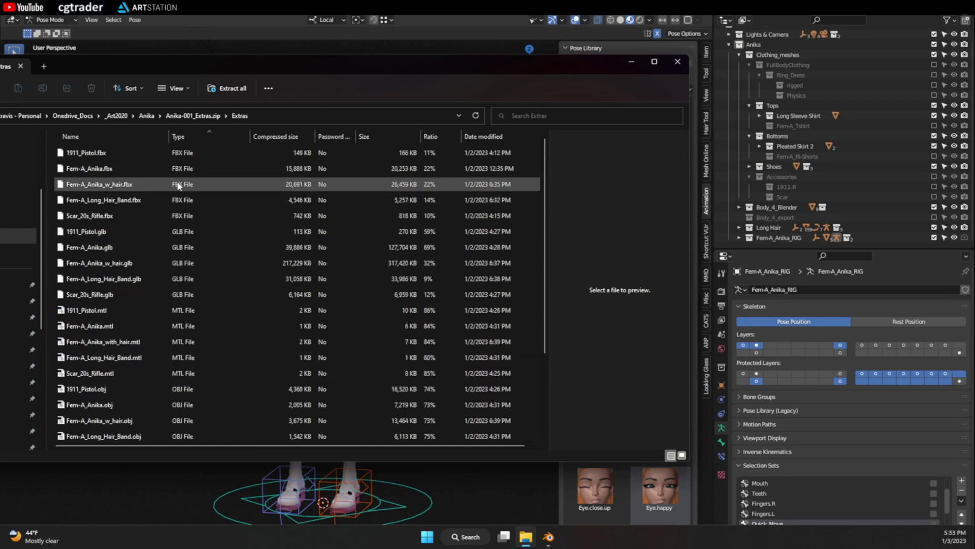
{"action": "left_click", "coordinate": [86, 175]}
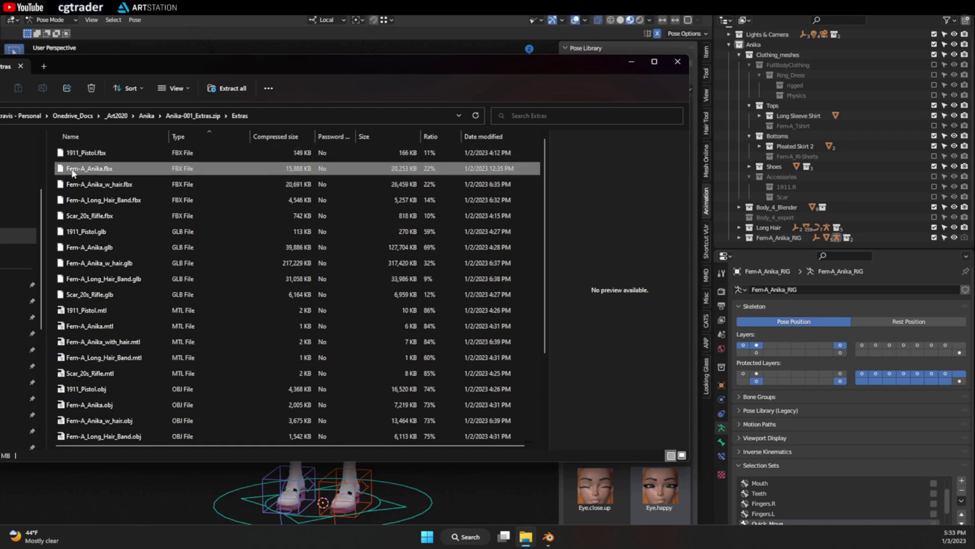
{"action": "left_click", "coordinate": [115, 186]}
{"action": "scroll", "coordinate": [160, 348], "scroll_direction": "down", "scroll_amount": 3}
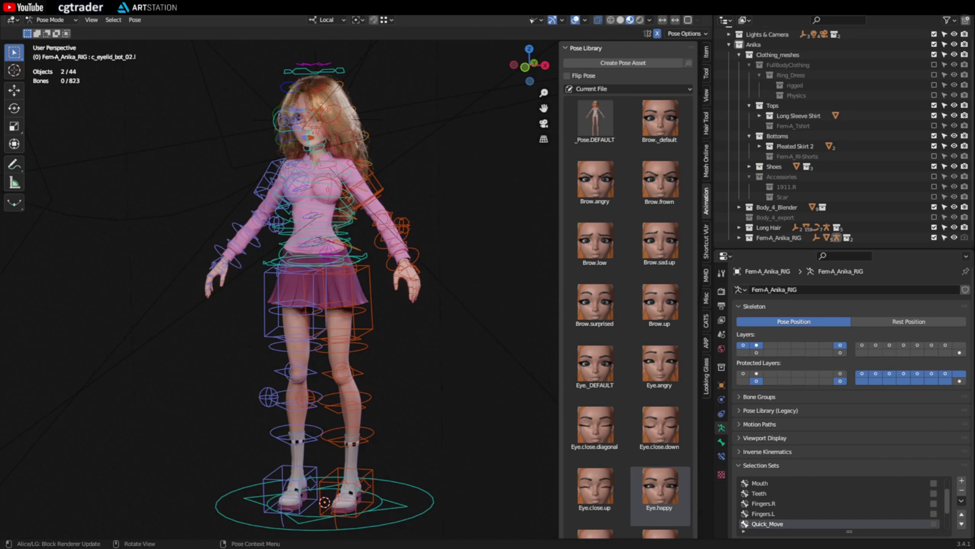
Run External Data > Find Missing Files on the D:\Anika\textures folder to relink textures
{"action": "middle_click_drag", "start_coordinate": [162, 296], "coordinate": [162, 296]}
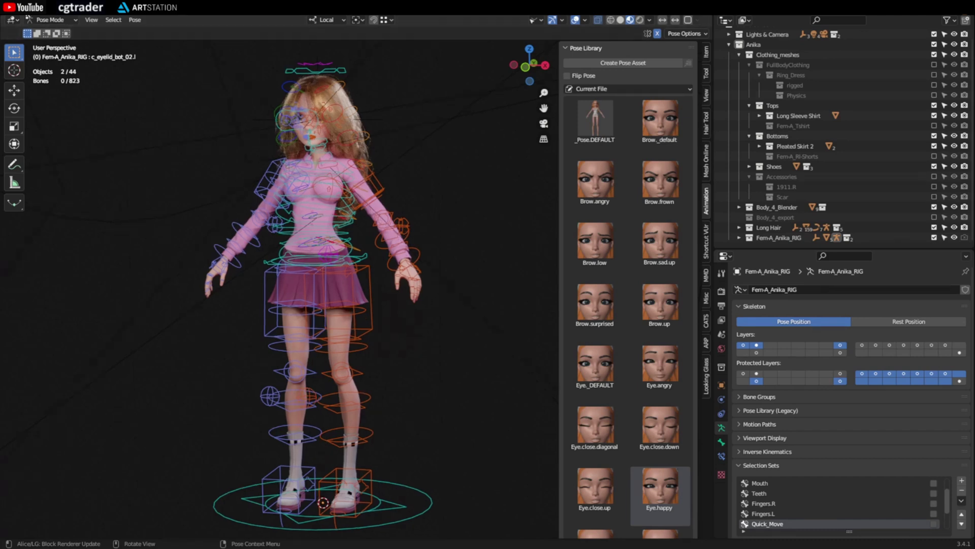
{"action": "key", "text": "F4"}
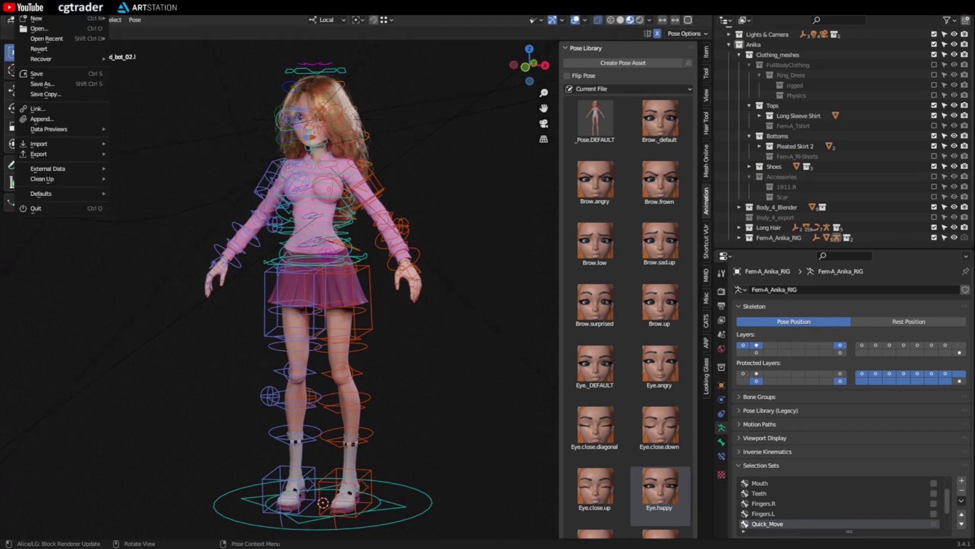
{"action": "mouse_move", "coordinate": [51, 170]}
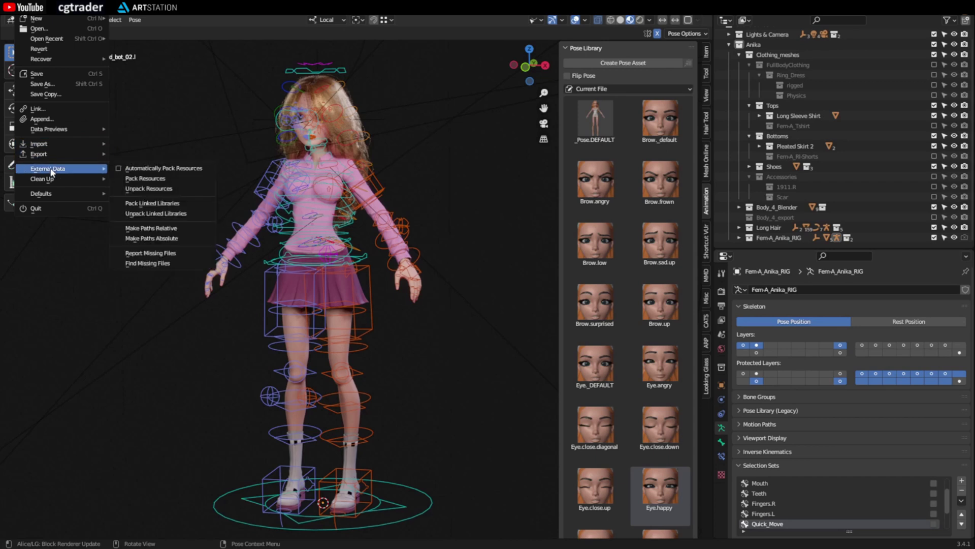
{"action": "left_click", "coordinate": [151, 264]}
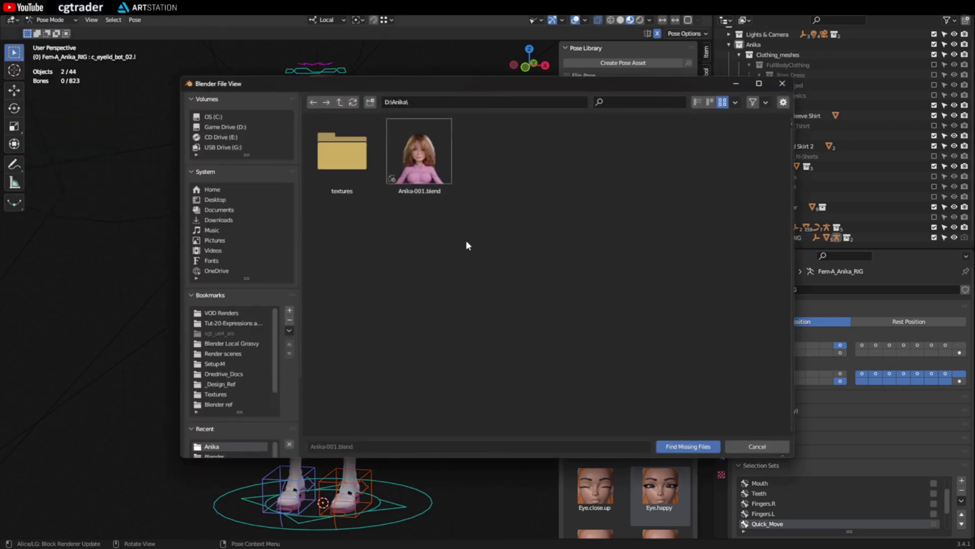
{"action": "double_click", "coordinate": [340, 151]}
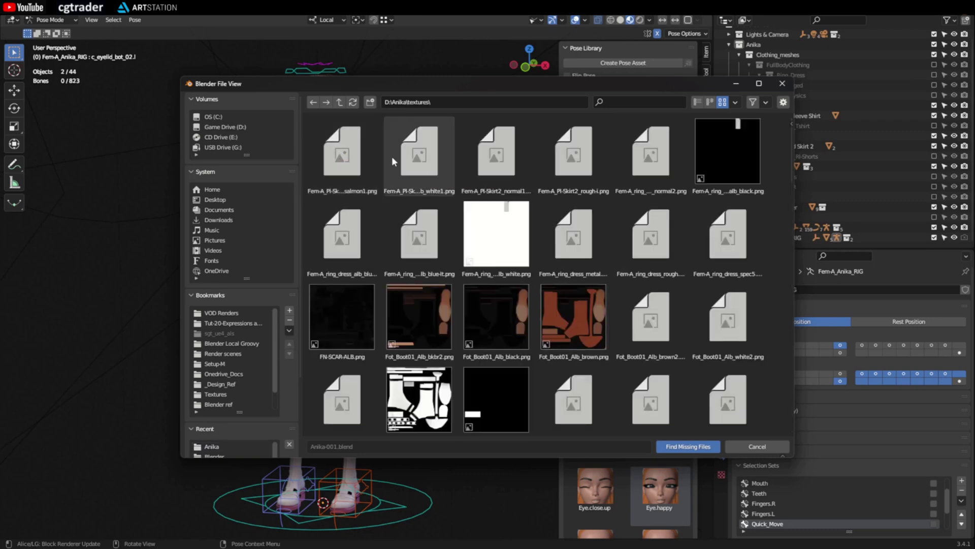
{"action": "left_click", "coordinate": [689, 448]}
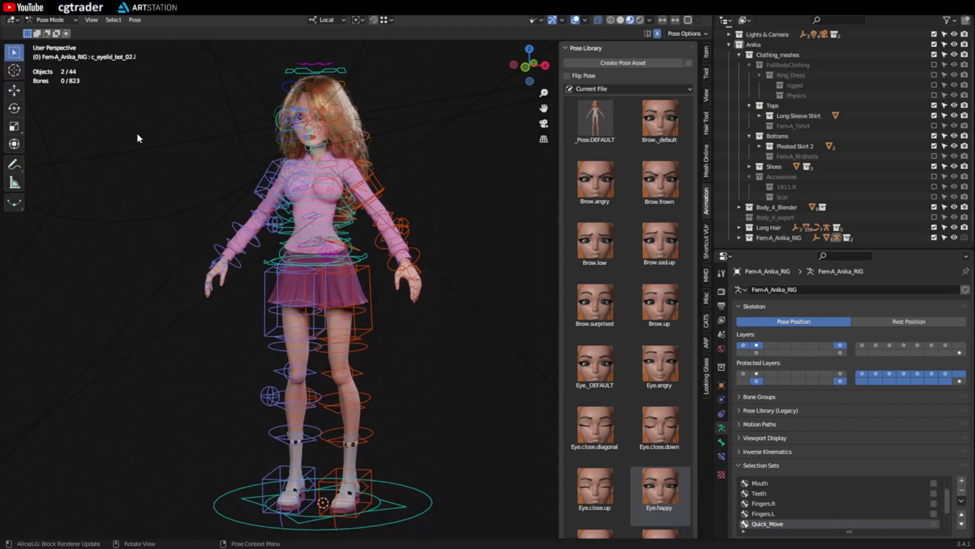
{"action": "left_click", "coordinate": [20, 7]}
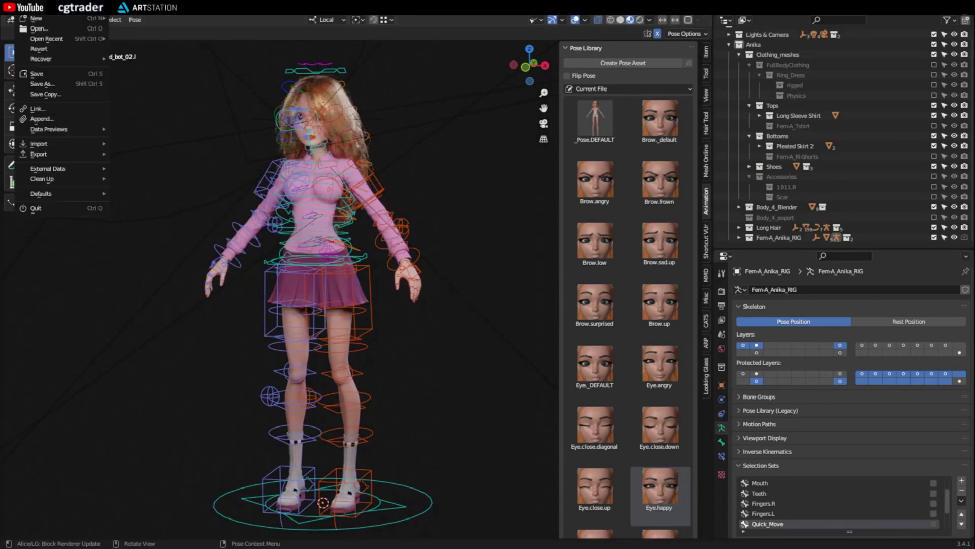
{"action": "mouse_move", "coordinate": [38, 7]}
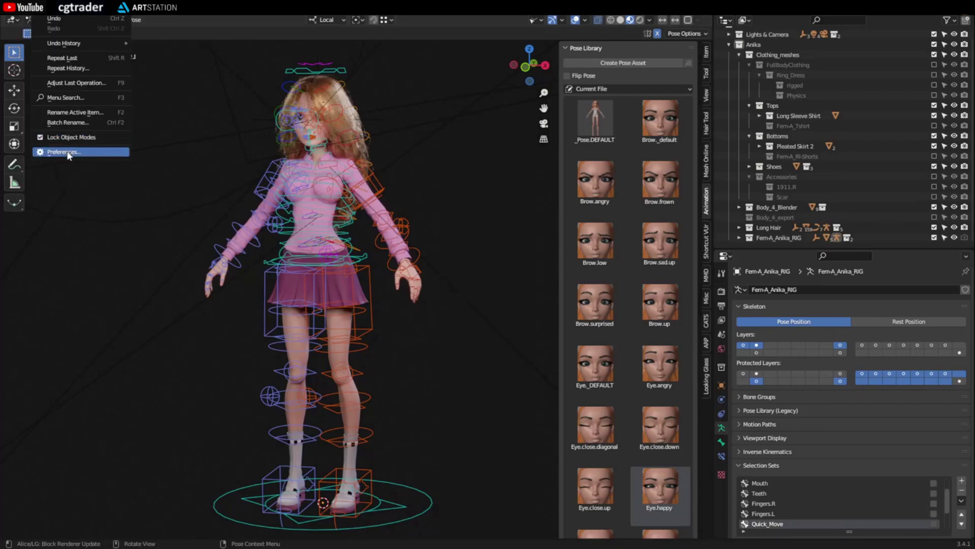
{"action": "left_click", "coordinate": [69, 152]}
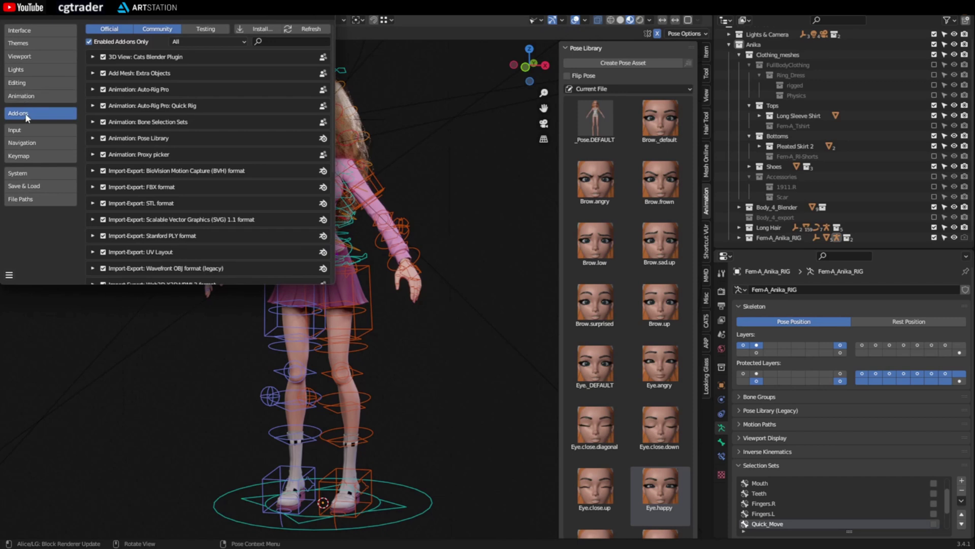
{"action": "left_click", "coordinate": [258, 29]}
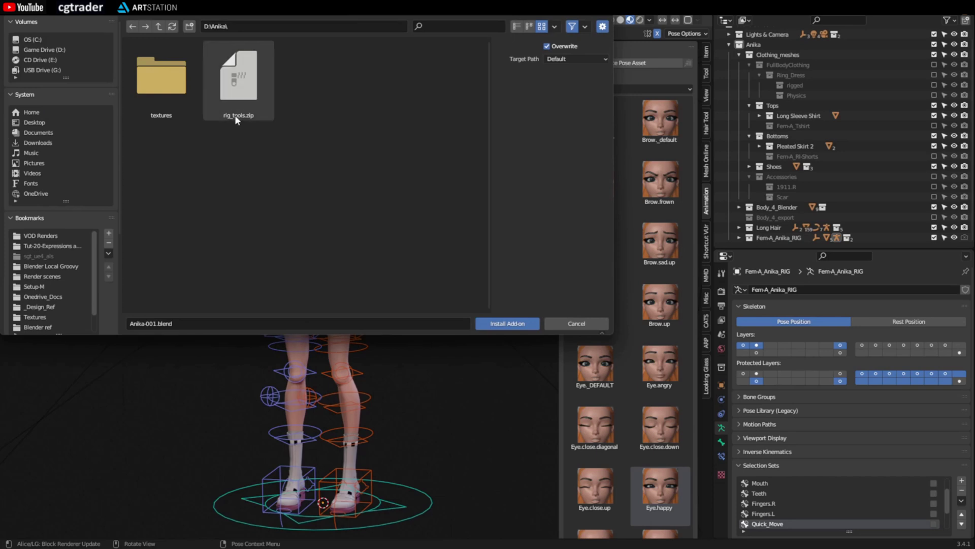
{"action": "left_click", "coordinate": [229, 82]}
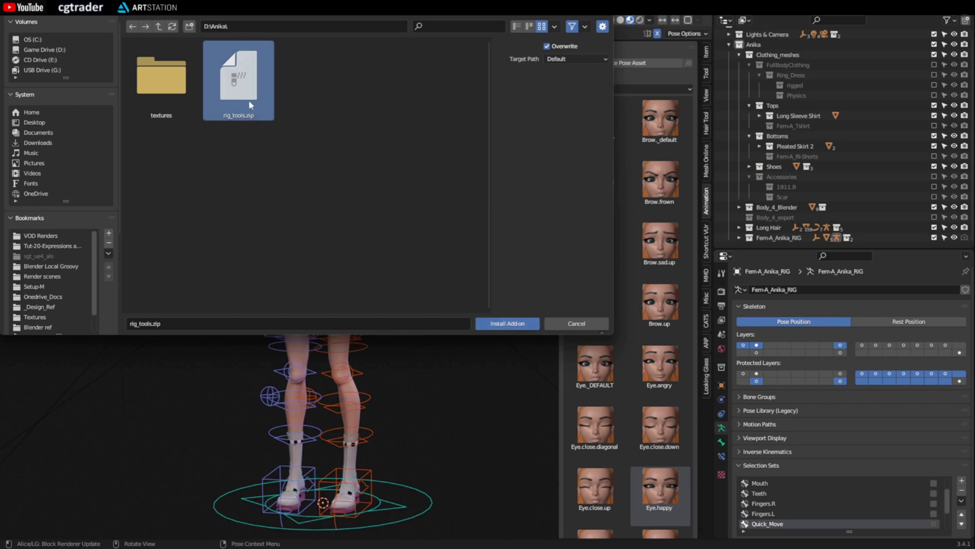
Cancel the add-on installation and return to the Anika scene
{"action": "left_click", "coordinate": [577, 324]}
{"action": "left_click", "coordinate": [409, 350]}
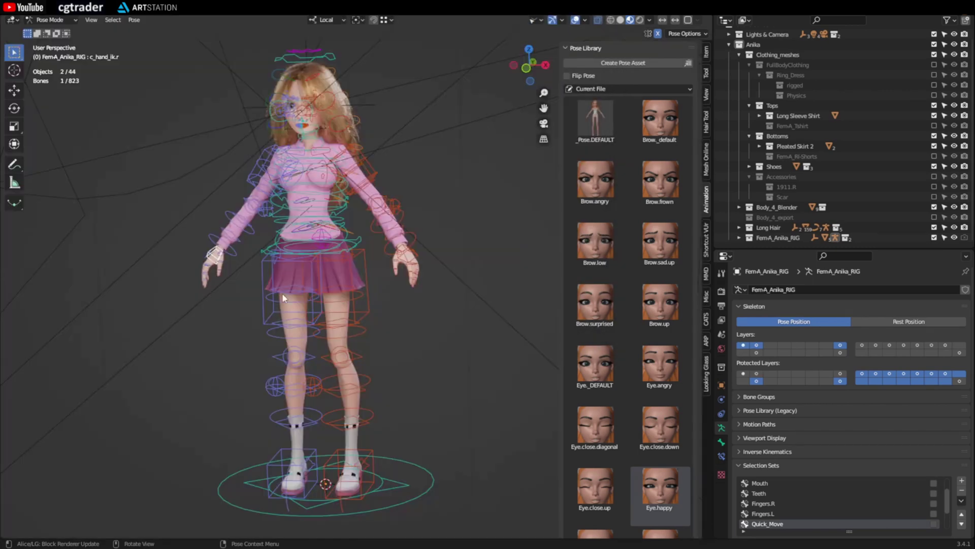
{"action": "middle_click_drag", "start_coordinate": [366, 321], "coordinate": [207, 289]}
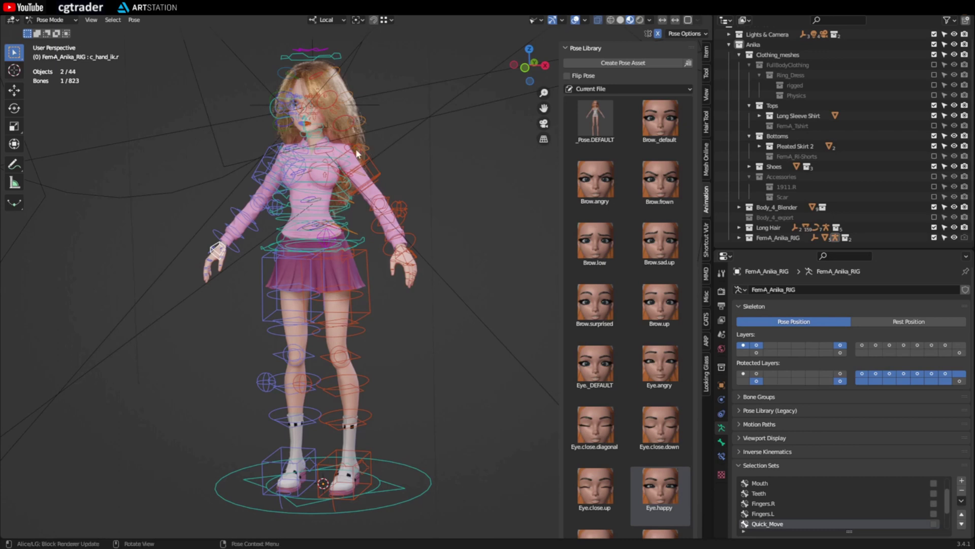
Select the hair rig and body rig together, body rig active, and enter Pose Mode
{"action": "left_click", "coordinate": [232, 107]}
{"action": "key", "text": "ctrl+Tab"}
{"action": "left_click", "coordinate": [247, 102]}
{"action": "scroll", "coordinate": [258, 108], "scroll_direction": "up", "scroll_amount": 4}
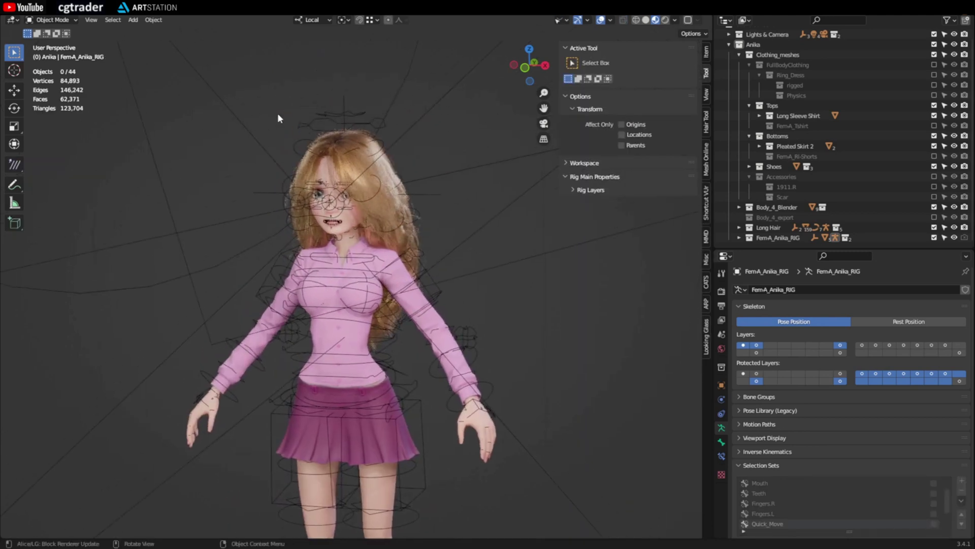
{"action": "left_click", "coordinate": [305, 127]}
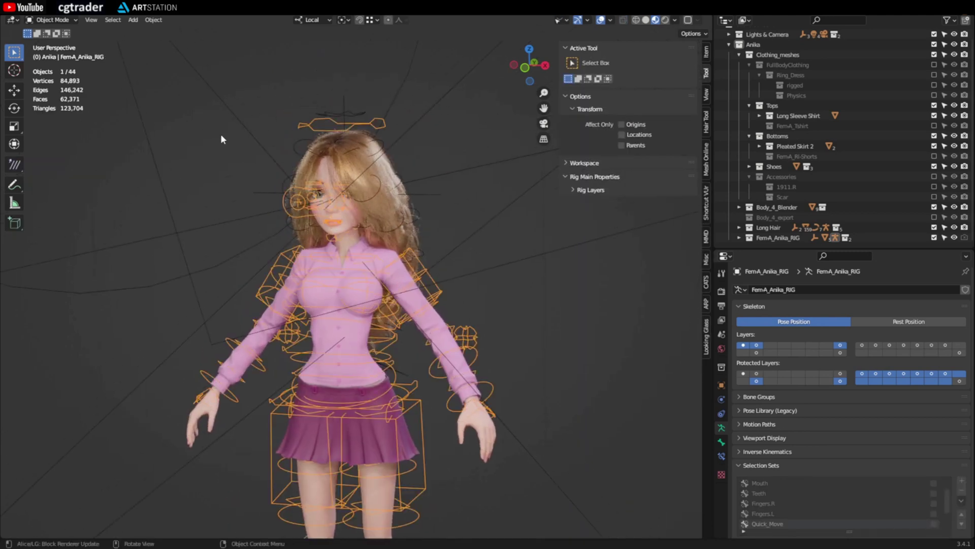
{"action": "left_click", "coordinate": [316, 111]}
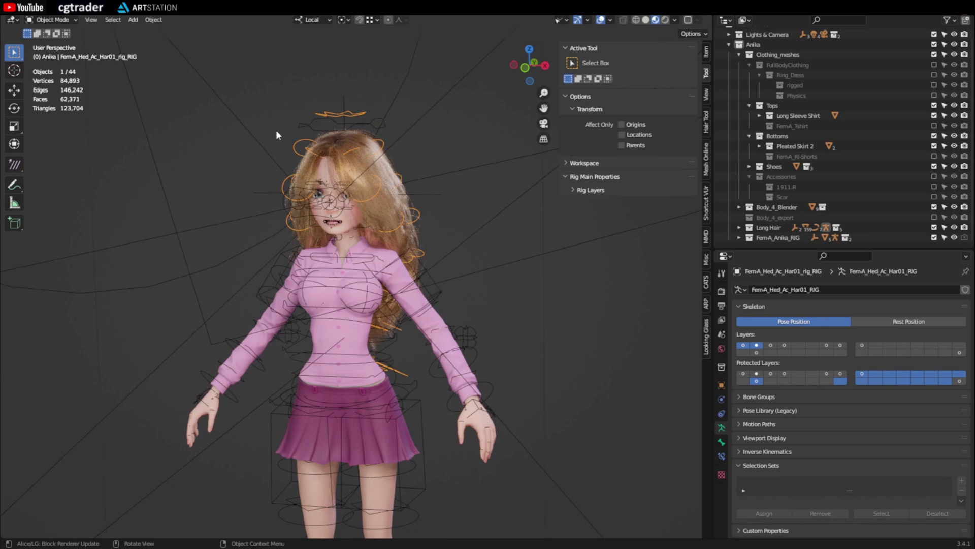
{"action": "left_click", "coordinate": [306, 124], "text": "shift"}
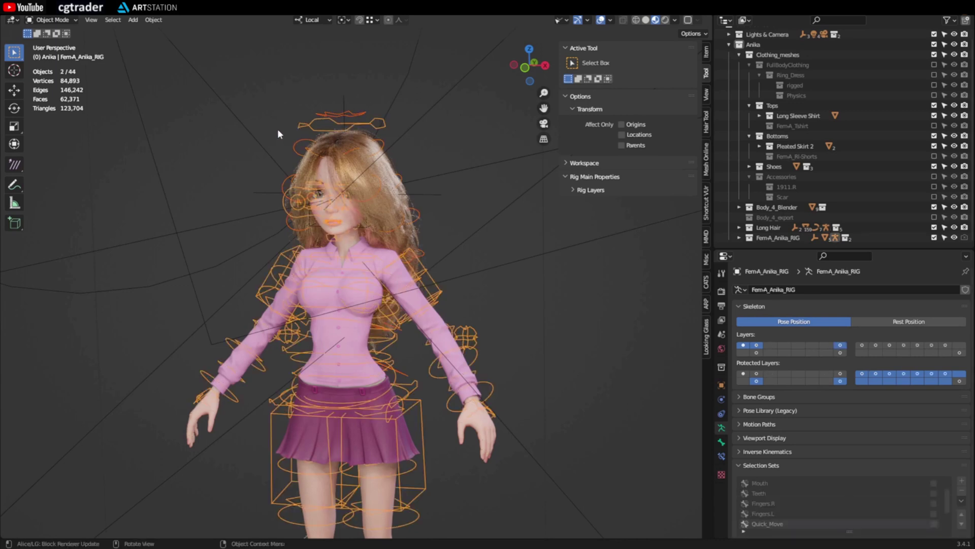
{"action": "left_click", "coordinate": [51, 20]}
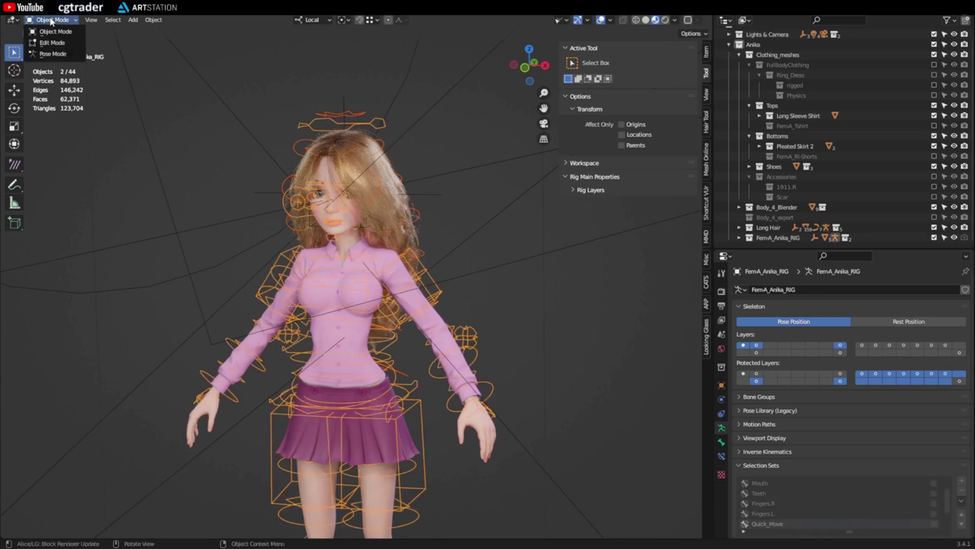
{"action": "left_click", "coordinate": [53, 53]}
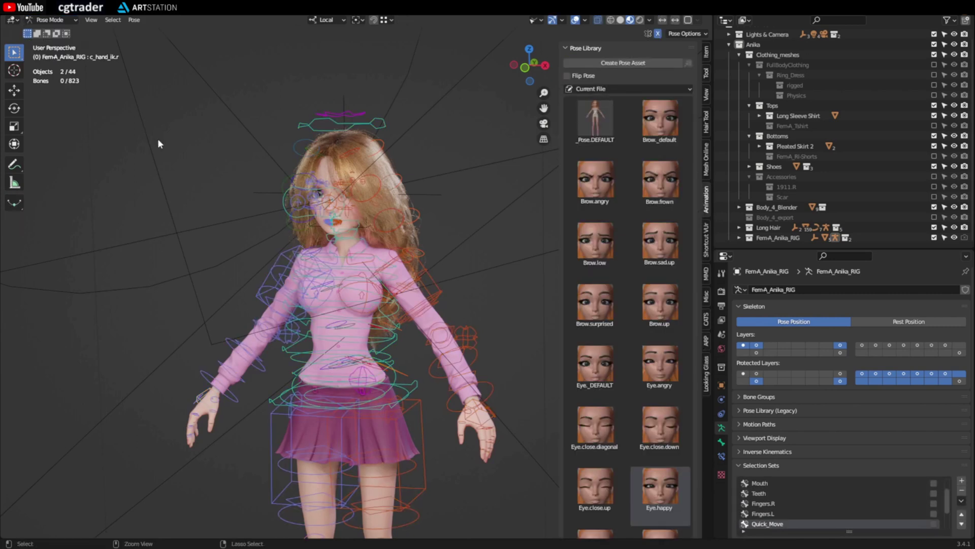
{"action": "key", "text": "ctrl+Tab"}
{"action": "key", "text": "ctrl+Tab"}
Select c_head.x, then test-move the left hand IK control c_hand_ik.l
{"action": "middle_click_drag", "start_coordinate": [233, 133], "coordinate": [256, 176]}
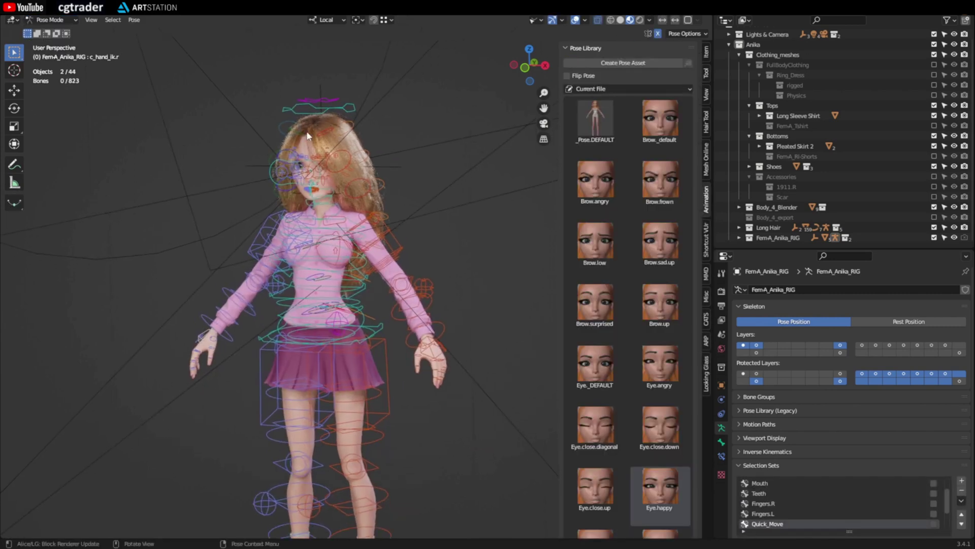
{"action": "left_click", "coordinate": [313, 99]}
{"action": "middle_click_drag", "start_coordinate": [313, 99], "coordinate": [388, 255]}
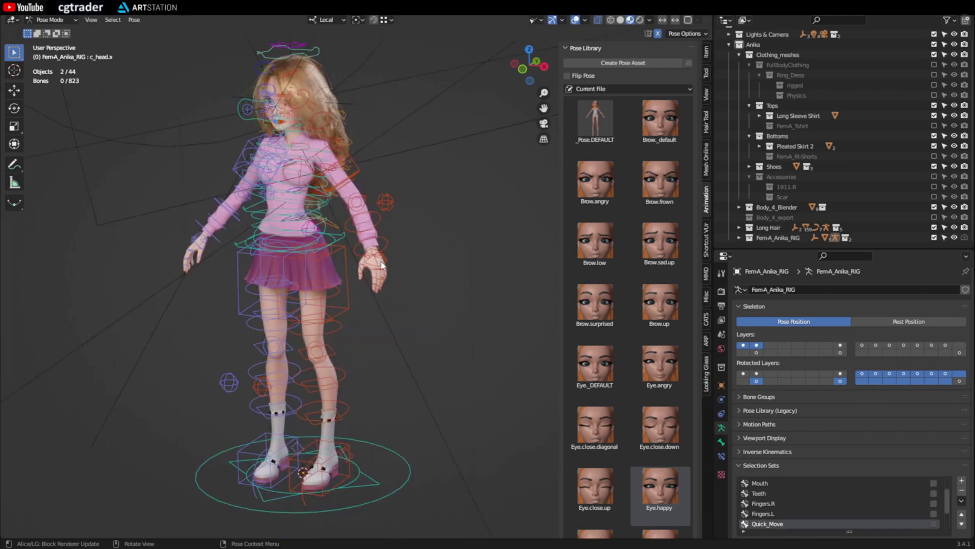
{"action": "left_click", "coordinate": [376, 259]}
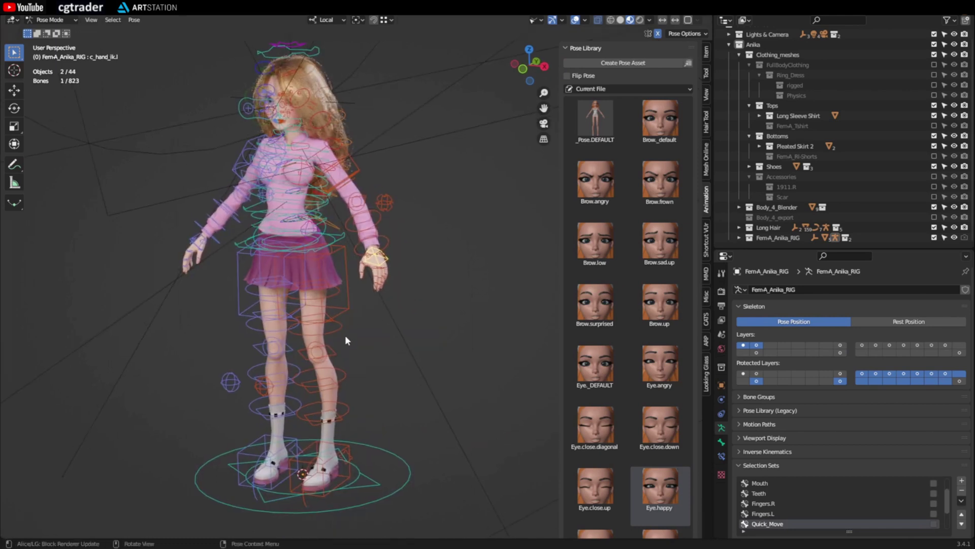
{"action": "key", "text": "g"}
{"action": "left_click", "coordinate": [350, 315]}
Test-move and release the Hair_Control bone, then select the hair rig's c_pos bone
{"action": "middle_click_drag", "start_coordinate": [350, 315], "coordinate": [176, 306]}
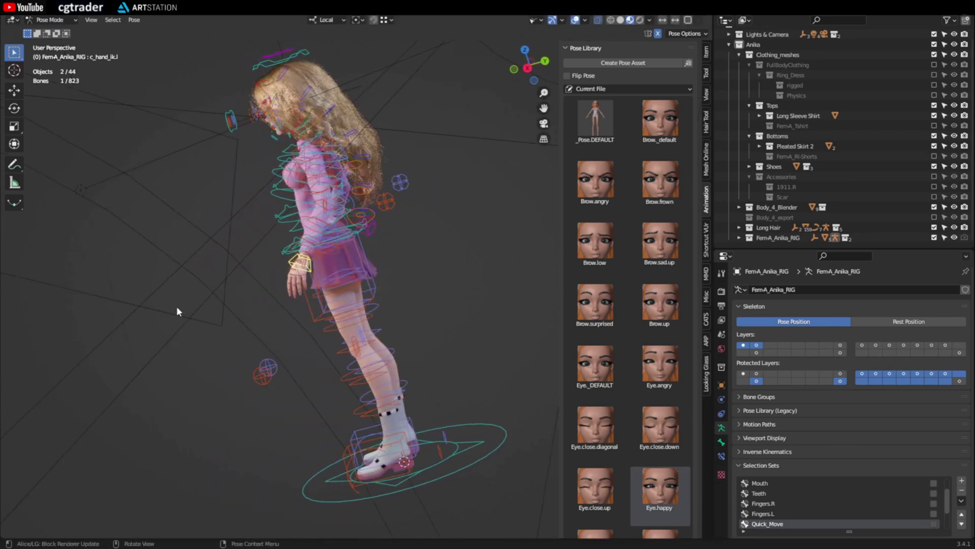
{"action": "left_click", "coordinate": [370, 239]}
{"action": "key", "text": "g"}
{"action": "left_click", "coordinate": [444, 191]}
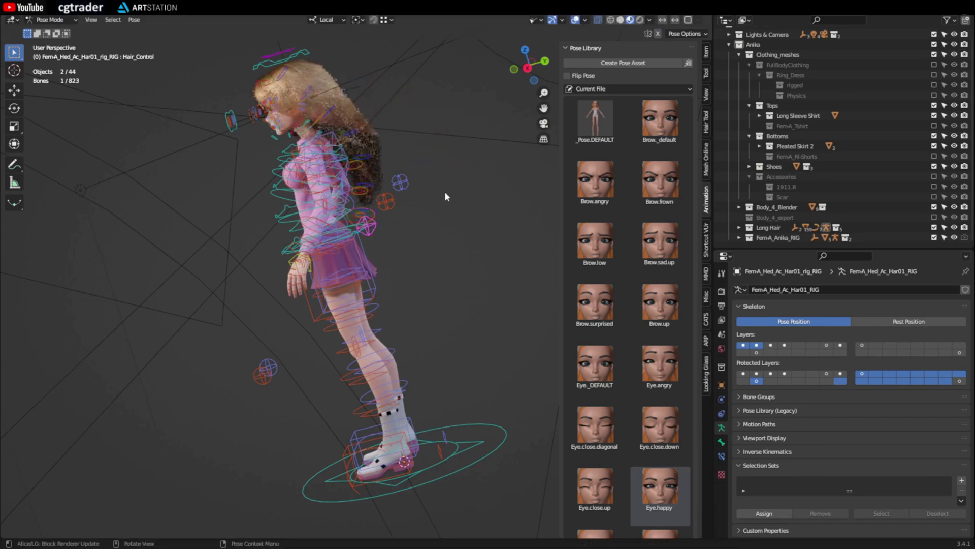
{"action": "middle_click_drag", "start_coordinate": [444, 191], "coordinate": [325, 66]}
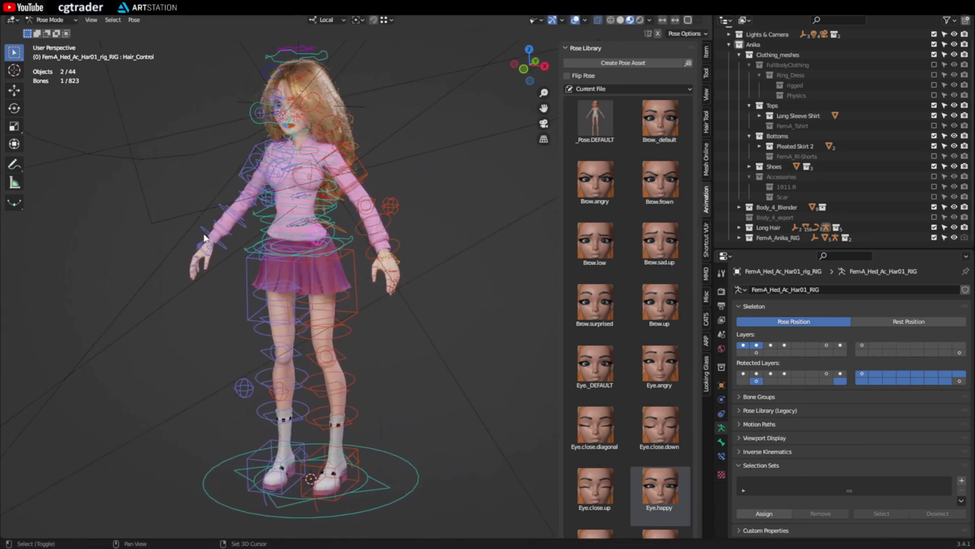
{"action": "left_click", "coordinate": [329, 60]}
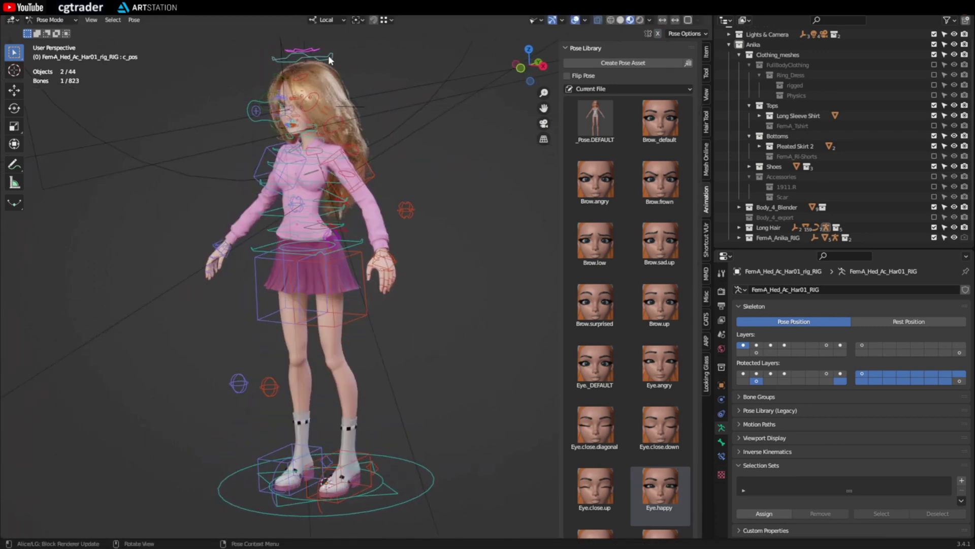
Select the body rig's c_head.x bone, then the hair rig's c_pos bone
{"action": "left_click", "coordinate": [330, 60]}
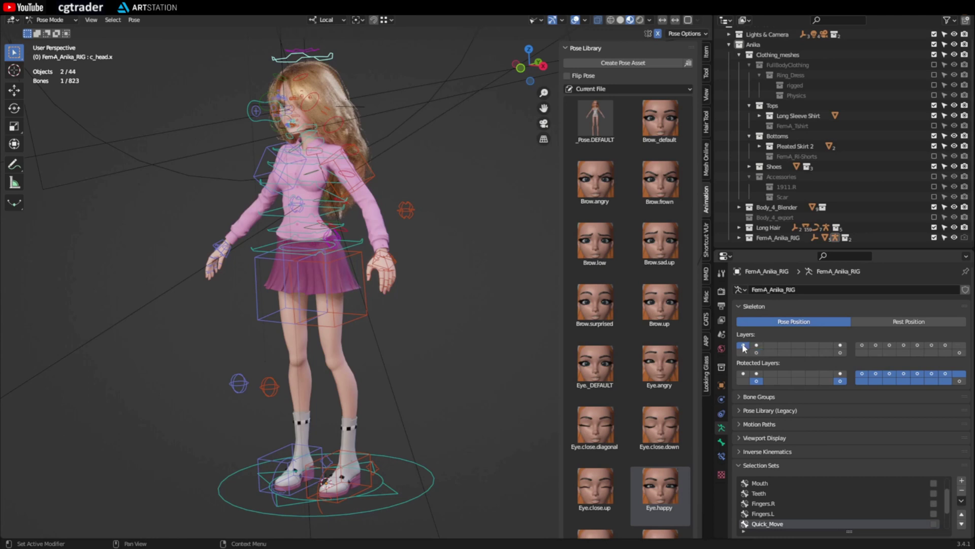
{"action": "left_click", "coordinate": [315, 54]}
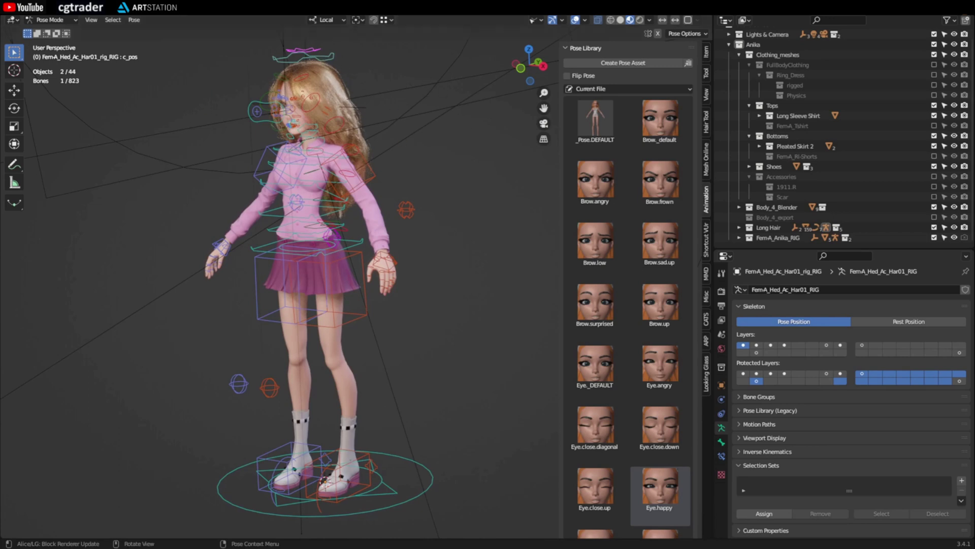
{"action": "middle_click_drag", "start_coordinate": [219, 168], "coordinate": [172, 163]}
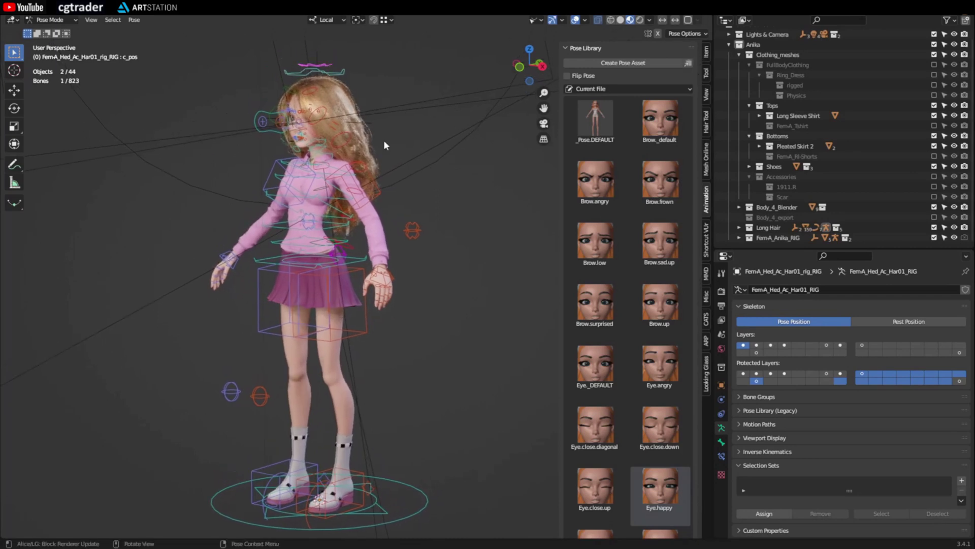
Turn the hair rig's bone layers 1–4 on, then hide them, keeping a single layer
{"action": "left_click", "coordinate": [841, 345]}
{"action": "middle_click_drag", "start_coordinate": [492, 326], "coordinate": [540, 349]}
{"action": "left_click", "coordinate": [743, 345], "text": "shift"}
{"action": "left_click", "coordinate": [757, 345], "text": "shift"}
{"action": "left_click", "coordinate": [771, 344], "text": "shift"}
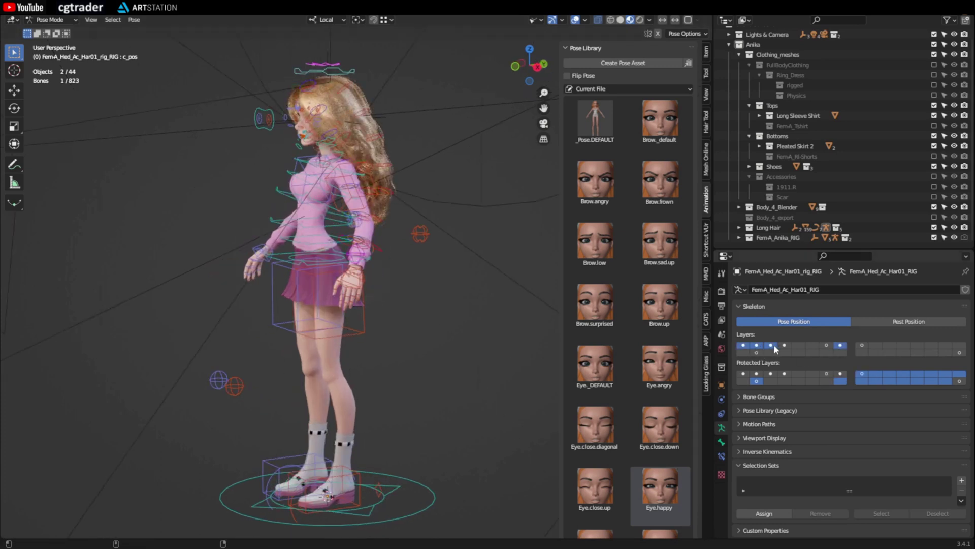
{"action": "left_click", "coordinate": [785, 345], "text": "shift"}
{"action": "middle_click_drag", "start_coordinate": [396, 308], "coordinate": [346, 316]}
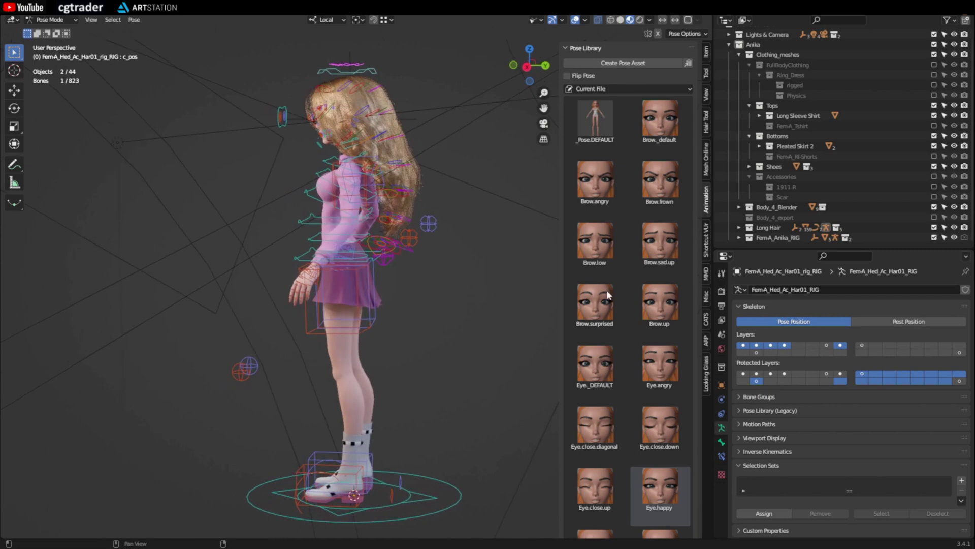
{"action": "left_click", "coordinate": [841, 346]}
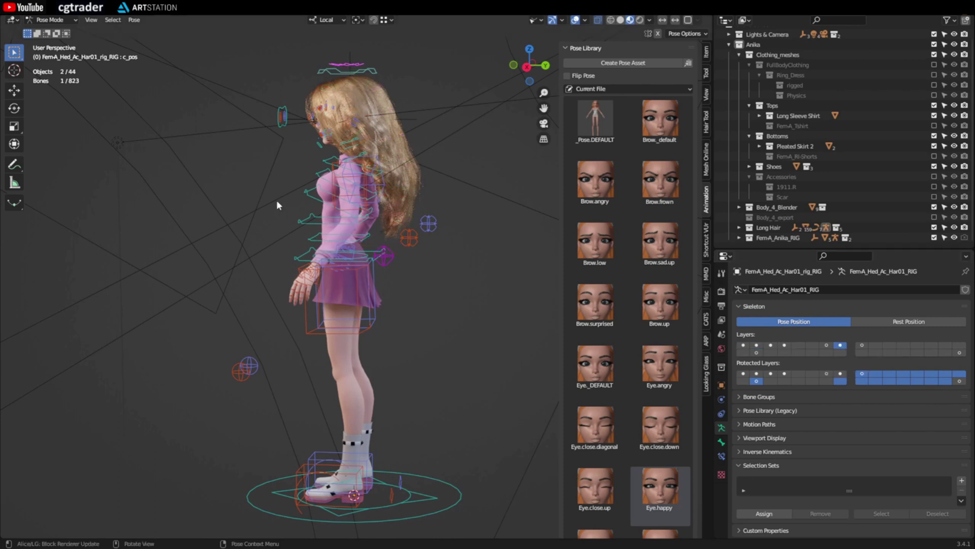
{"action": "middle_click_drag", "start_coordinate": [277, 200], "coordinate": [424, 285]}
Show only bone layer 8 on the body rig, hiding its controls
{"action": "left_click", "coordinate": [368, 289]}
{"action": "mouse_move", "coordinate": [417, 218]}
{"action": "middle_mouse_down"}
{"action": "mouse_move", "coordinate": [403, 214]}
{"action": "mouse_move", "coordinate": [412, 224]}
{"action": "middle_mouse_up"}
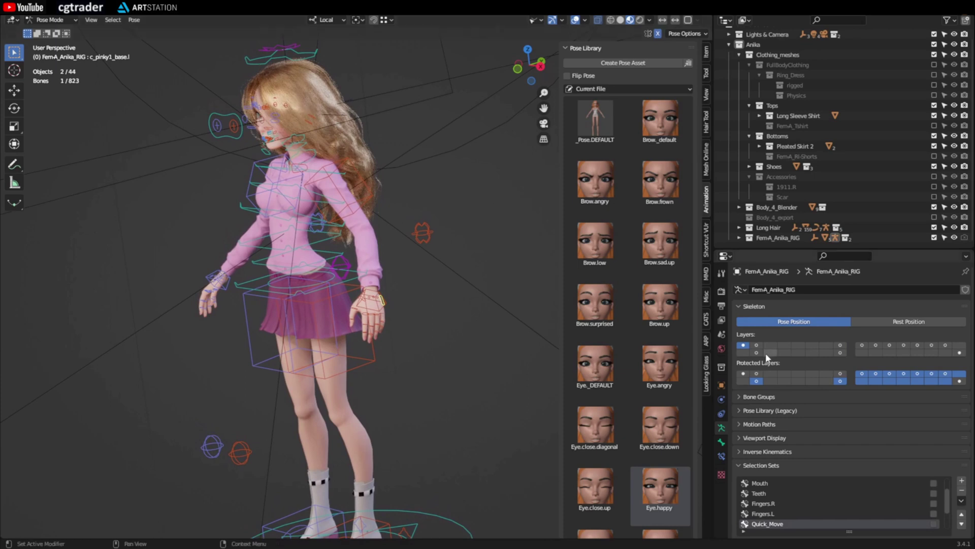
{"action": "left_click", "coordinate": [841, 345]}
{"action": "middle_click_drag", "start_coordinate": [380, 310], "coordinate": [295, 170]}
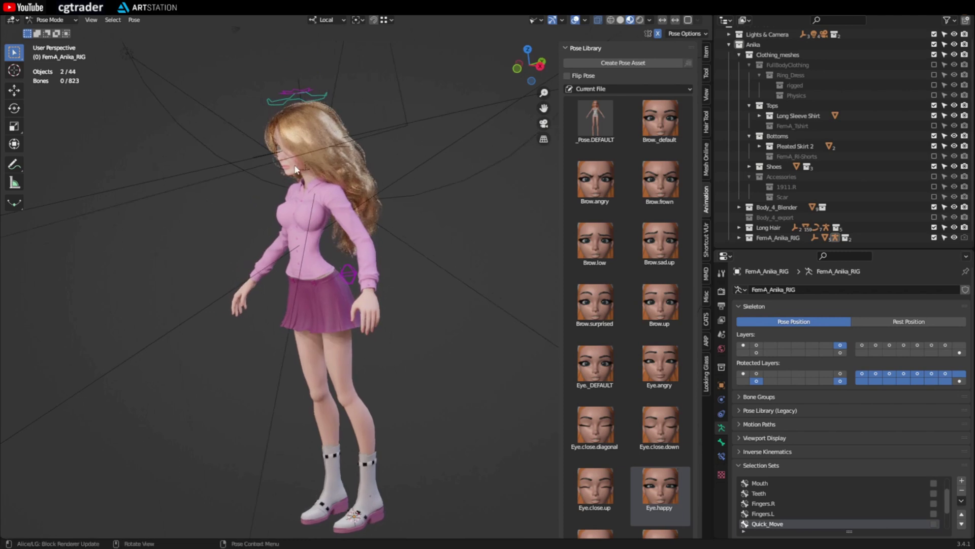
Select the hair rig's c_pos bone, show its layers 1–4, and pick a hair strand bone
{"action": "left_click", "coordinate": [285, 87]}
{"action": "left_click", "coordinate": [744, 345]}
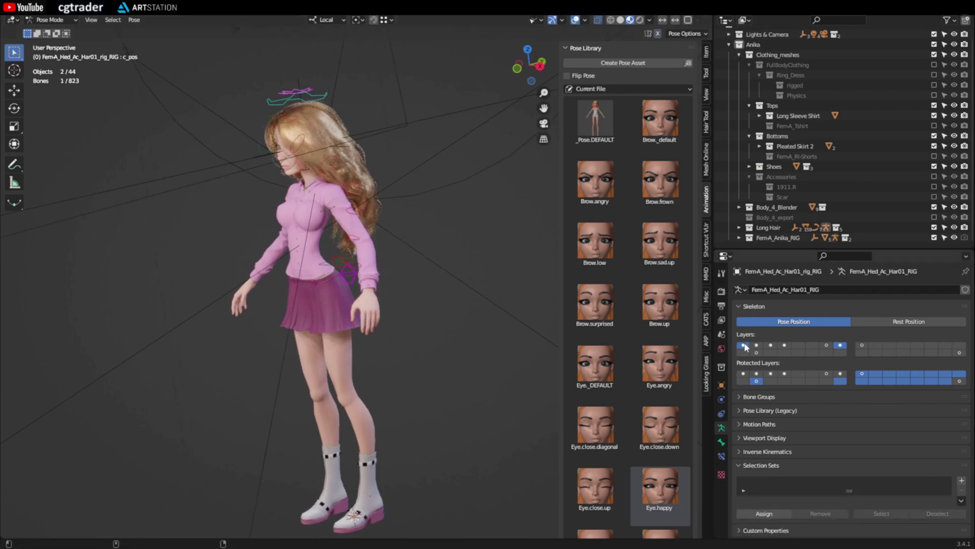
{"action": "left_click_drag", "start_coordinate": [745, 347], "coordinate": [785, 345]}
{"action": "middle_click_drag", "start_coordinate": [413, 284], "coordinate": [342, 212]}
{"action": "scroll", "coordinate": [252, 239], "scroll_direction": "up", "scroll_amount": 2}
{"action": "left_click", "coordinate": [366, 163]}
{"action": "middle_click_drag", "start_coordinate": [367, 164], "coordinate": [307, 193]}
{"action": "scroll", "coordinate": [279, 198], "scroll_direction": "down", "scroll_amount": 4}
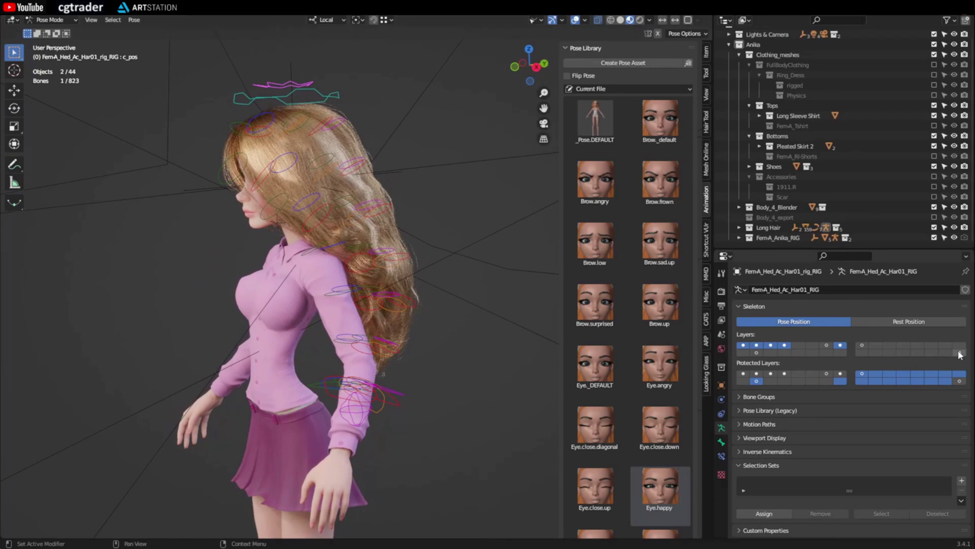
Show only the green hair bone layer, briefly add layers 1–4, then hide them again
{"action": "left_click", "coordinate": [960, 353]}
{"action": "middle_click_drag", "start_coordinate": [460, 346], "coordinate": [327, 346]}
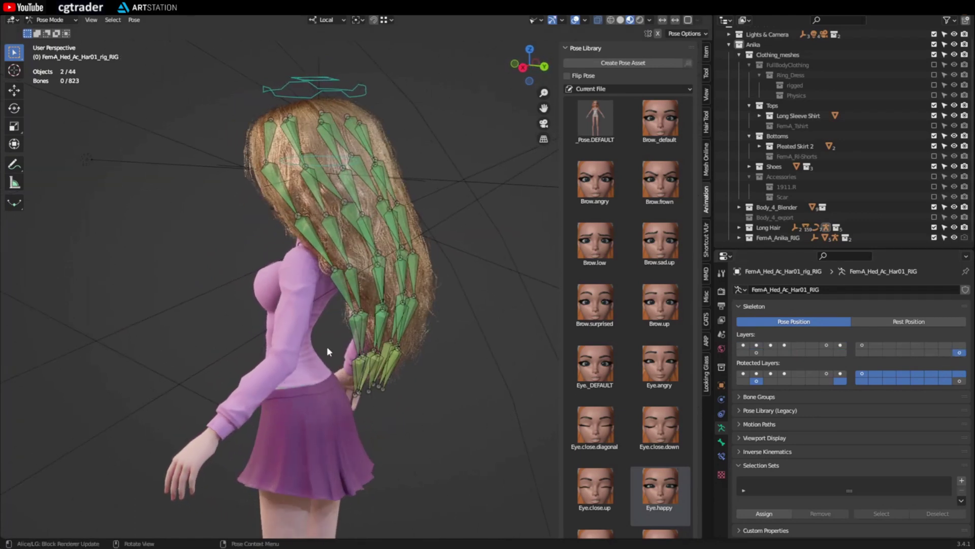
{"action": "left_click", "coordinate": [785, 345], "text": "shift"}
{"action": "left_click", "coordinate": [771, 345], "text": "shift"}
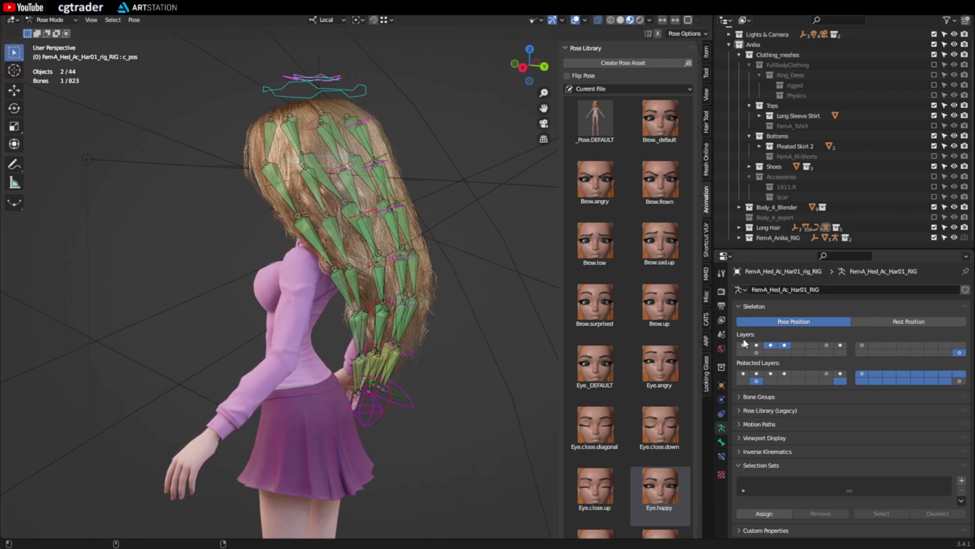
{"action": "left_click", "coordinate": [755, 345], "text": "shift"}
{"action": "left_click", "coordinate": [743, 345], "text": "shift"}
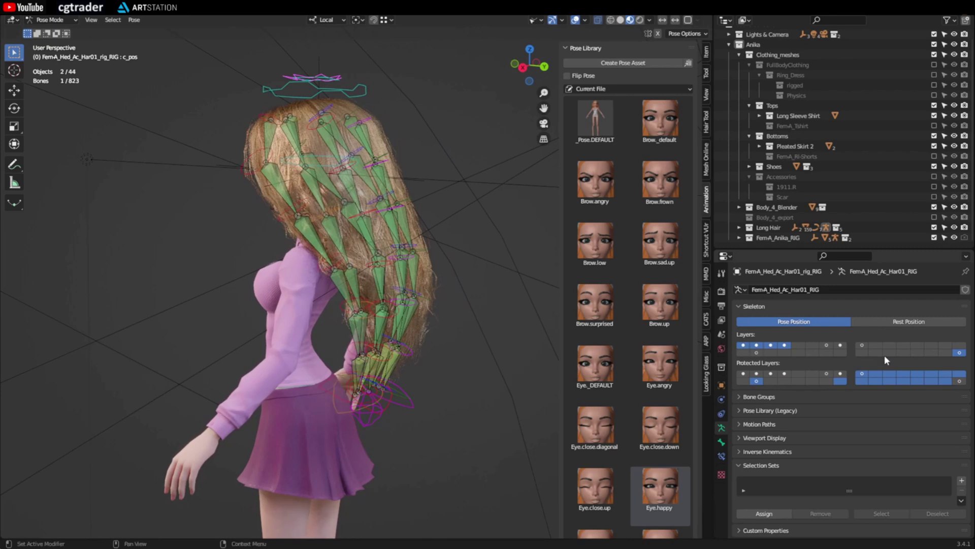
{"action": "left_click", "coordinate": [960, 352]}
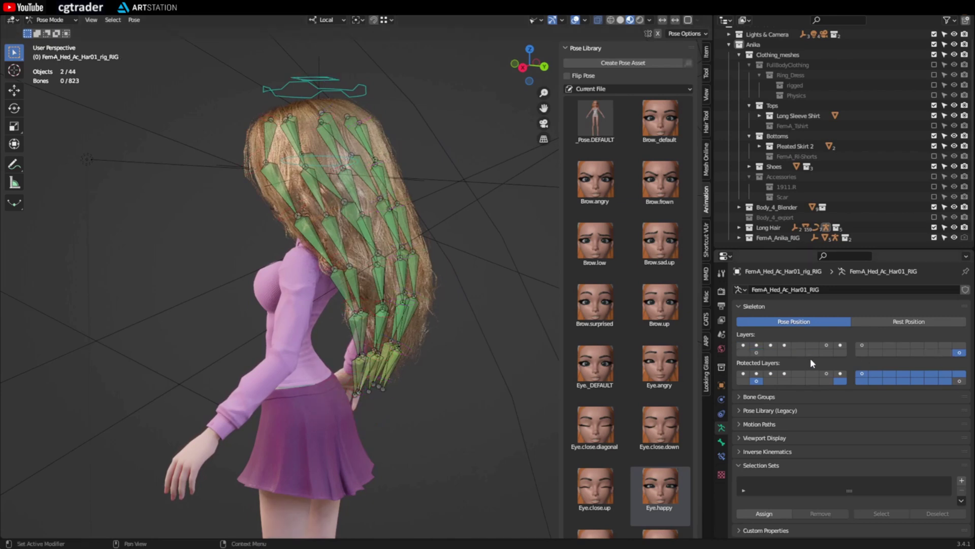
Turn the magenta control layers 1–4 back on and hide the green hair bone layer
{"action": "left_click", "coordinate": [784, 345]}
{"action": "left_click", "coordinate": [771, 345], "text": "shift"}
{"action": "left_click", "coordinate": [755, 345], "text": "shift"}
{"action": "left_click", "coordinate": [743, 345], "text": "shift"}
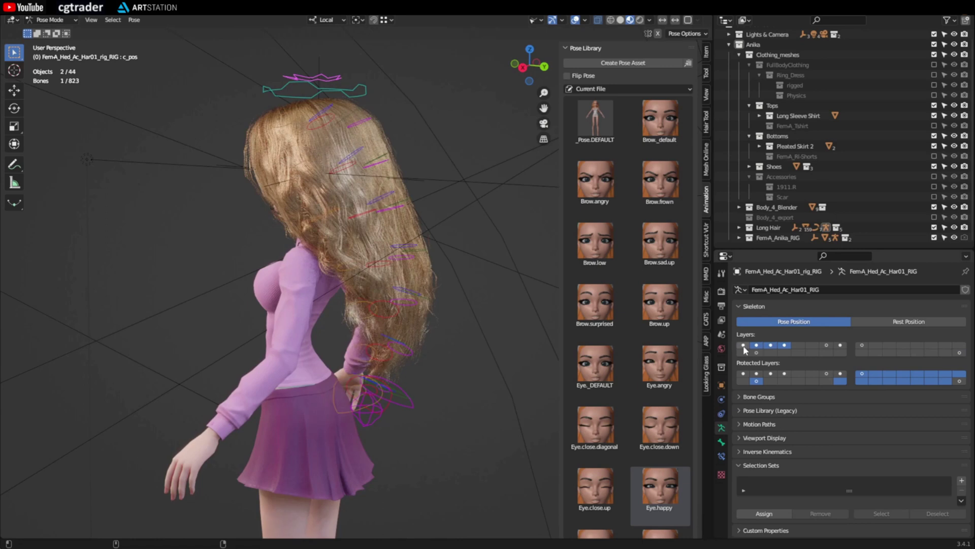
{"action": "middle_click_drag", "start_coordinate": [373, 424], "coordinate": [421, 394]}
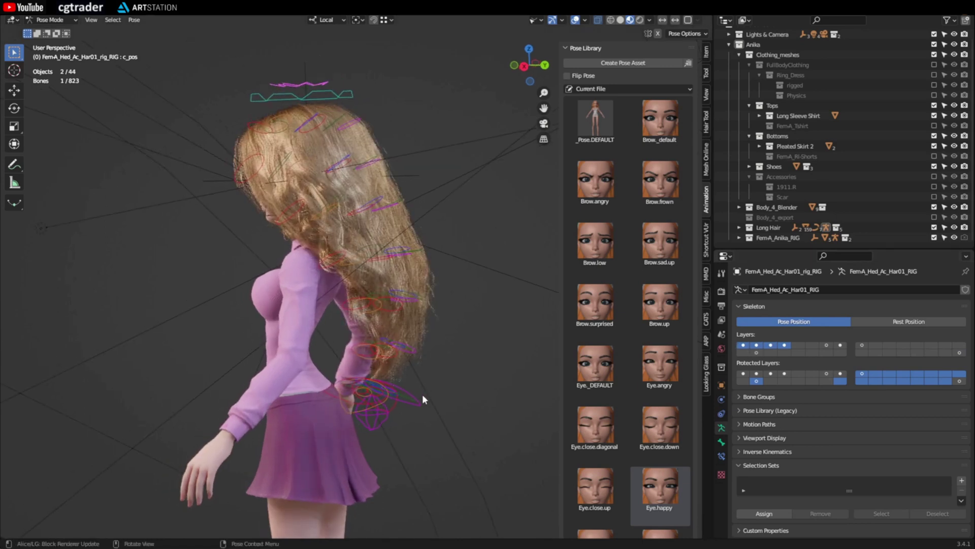
Move the whole hair with the Hair_Control bone
{"action": "left_click", "coordinate": [373, 428]}
{"action": "scroll", "coordinate": [372, 425], "scroll_direction": "down", "scroll_amount": 3}
{"action": "scroll", "coordinate": [366, 413], "scroll_direction": "up", "scroll_amount": 5}
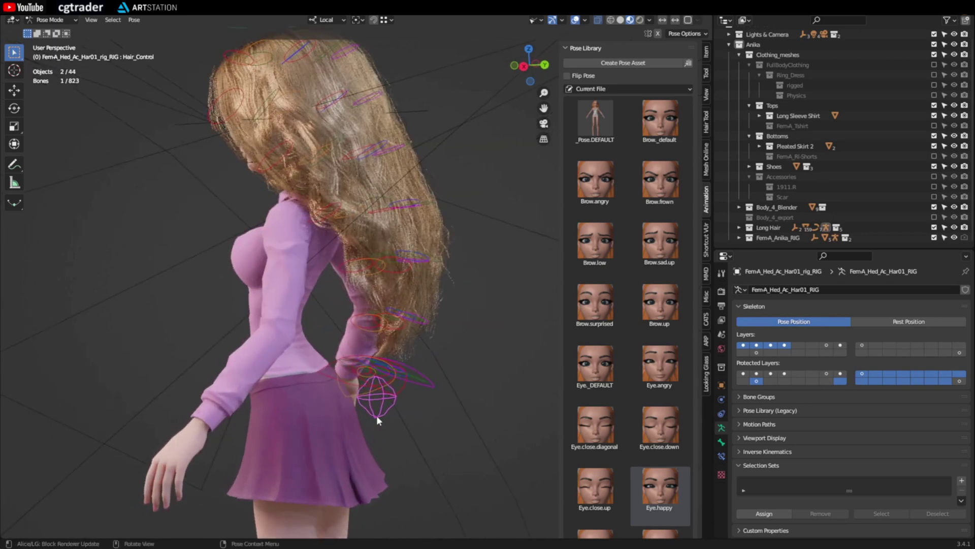
{"action": "scroll", "coordinate": [377, 415], "scroll_direction": "down", "scroll_amount": 3}
{"action": "key", "text": "g"}
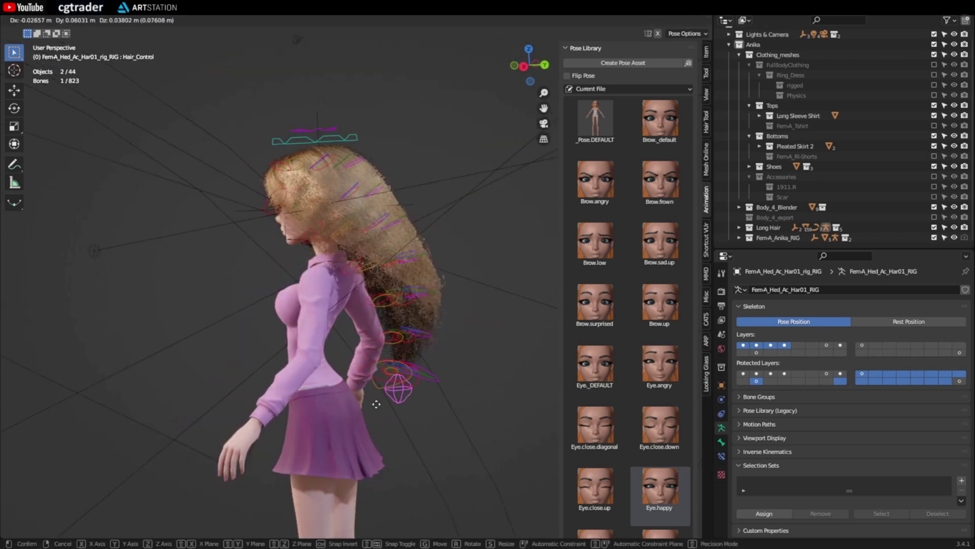
{"action": "left_click", "coordinate": [376, 404]}
{"action": "scroll", "coordinate": [366, 400], "scroll_direction": "up", "scroll_amount": 3}
Grab a hair tip control bone and pull the lock out to the left
{"action": "left_click", "coordinate": [361, 401]}
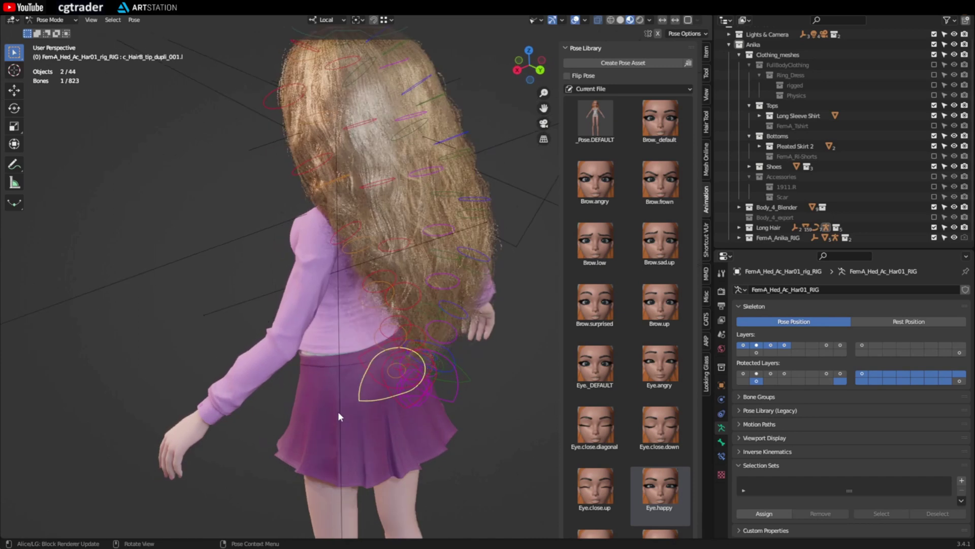
{"action": "left_click", "coordinate": [370, 384]}
{"action": "left_click", "coordinate": [355, 405]}
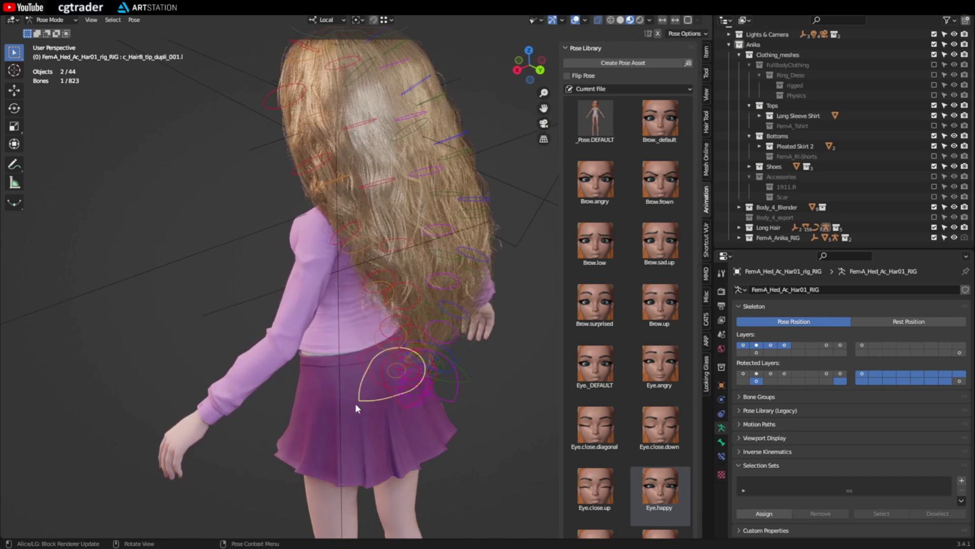
{"action": "key", "text": "g"}
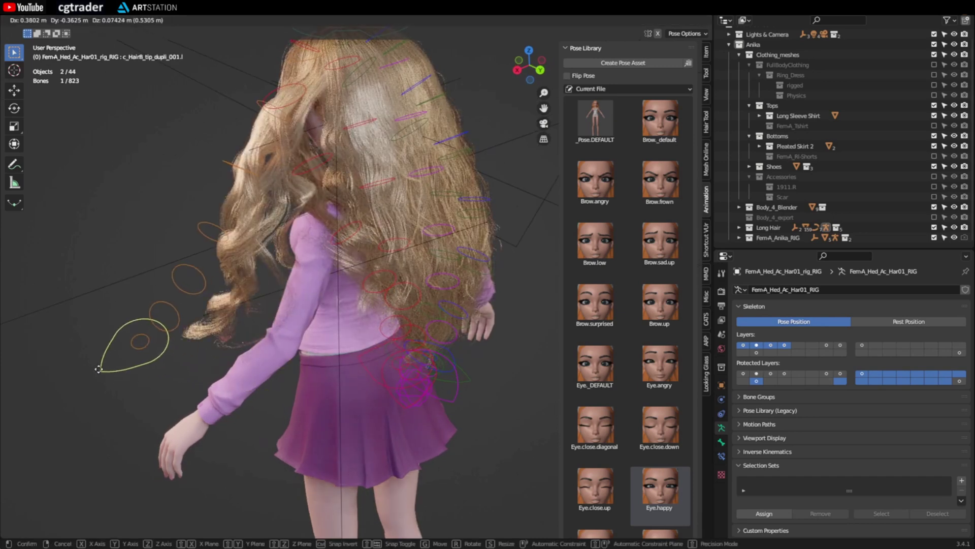
{"action": "left_click", "coordinate": [99, 371]}
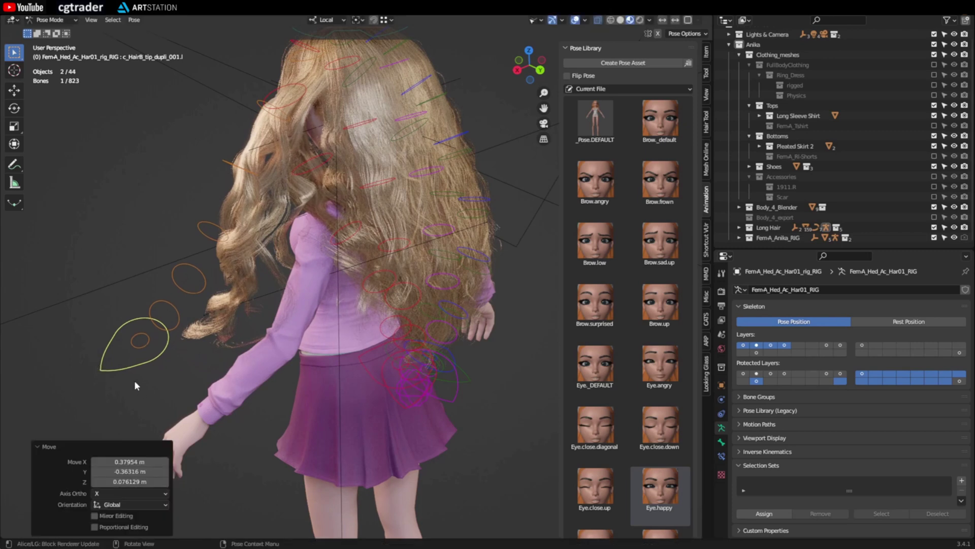
Move a second hair control bone outward, then select all the hair rig's bones
{"action": "middle_click_drag", "start_coordinate": [231, 166], "coordinate": [209, 248]}
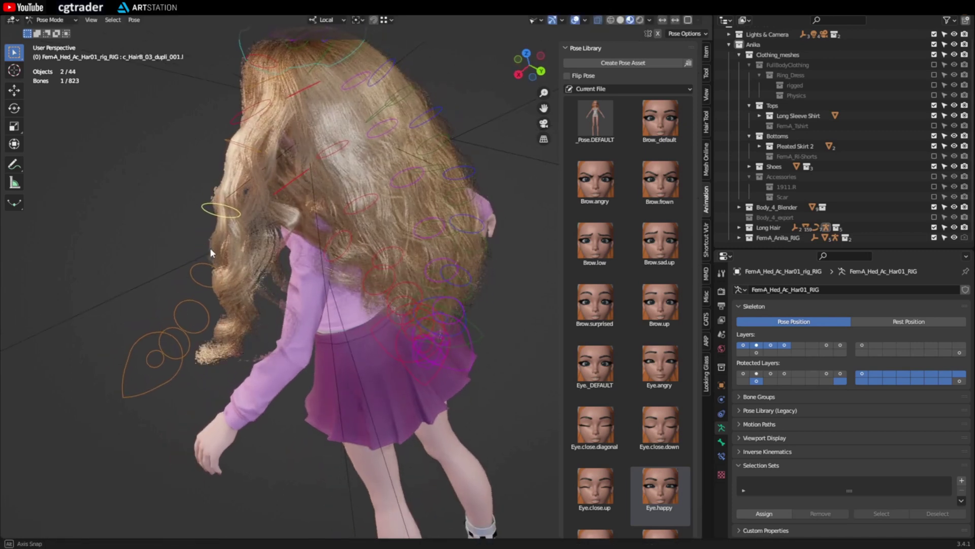
{"action": "left_click", "coordinate": [210, 248]}
{"action": "key", "text": "g"}
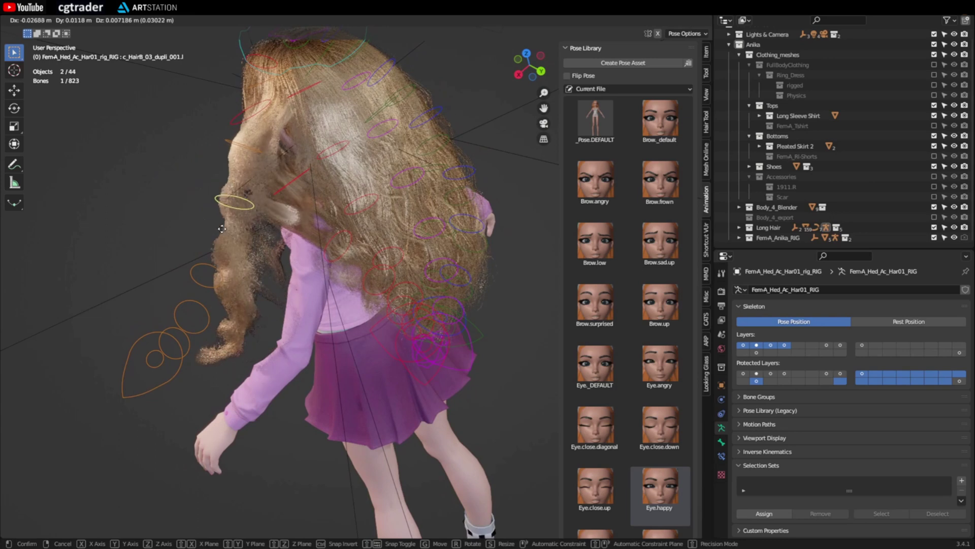
{"action": "left_click", "coordinate": [176, 220]}
{"action": "middle_click_drag", "start_coordinate": [176, 220], "coordinate": [203, 236]}
{"action": "key", "text": "a"}
{"action": "scroll", "coordinate": [203, 235], "scroll_direction": "down", "scroll_amount": 2}
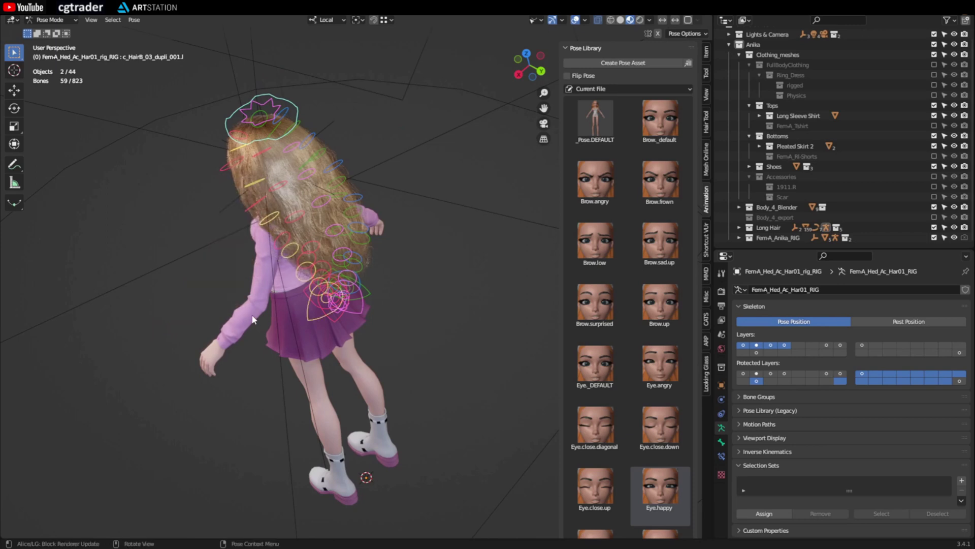
Show only hair rig layer 1 and move the head bones to tilt the hair
{"action": "middle_click_drag", "start_coordinate": [284, 291], "coordinate": [358, 325]}
{"action": "scroll", "coordinate": [363, 309], "scroll_direction": "up", "scroll_amount": 5}
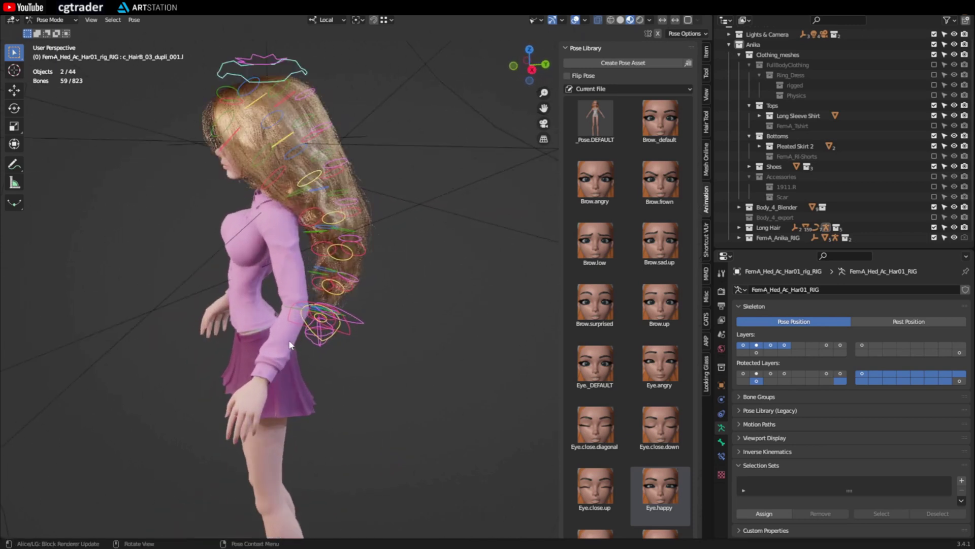
{"action": "left_click", "coordinate": [743, 346]}
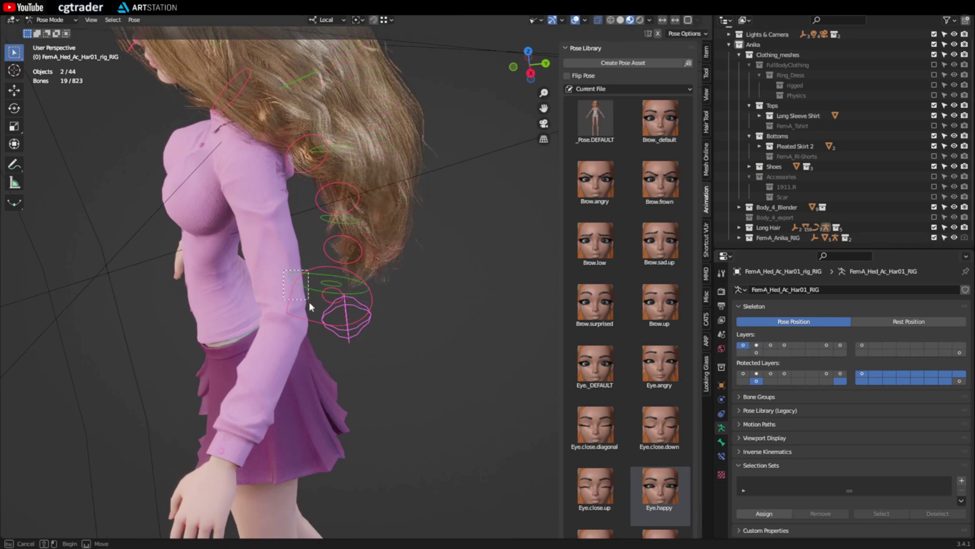
{"action": "middle_click_drag", "start_coordinate": [309, 301], "coordinate": [285, 319]}
{"action": "key", "text": "g"}
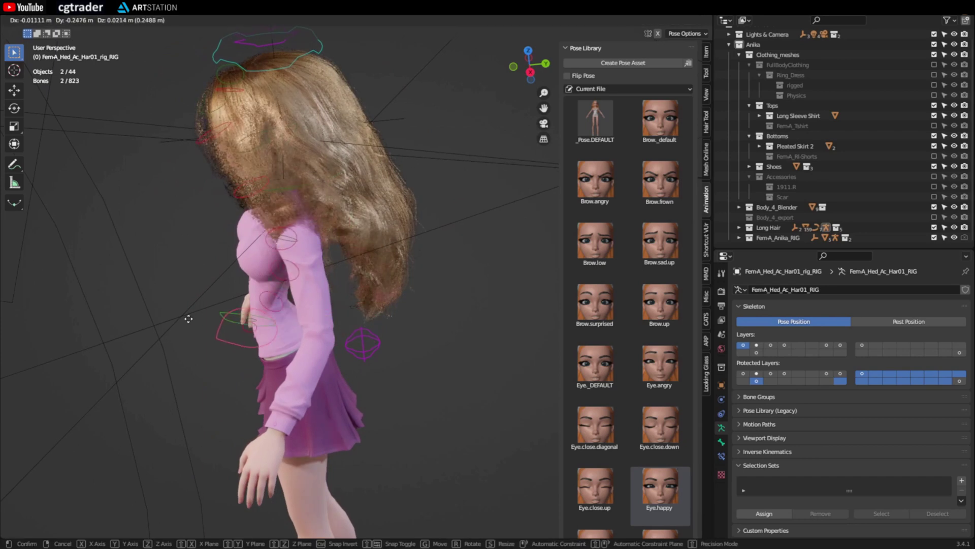
{"action": "left_click", "coordinate": [148, 325]}
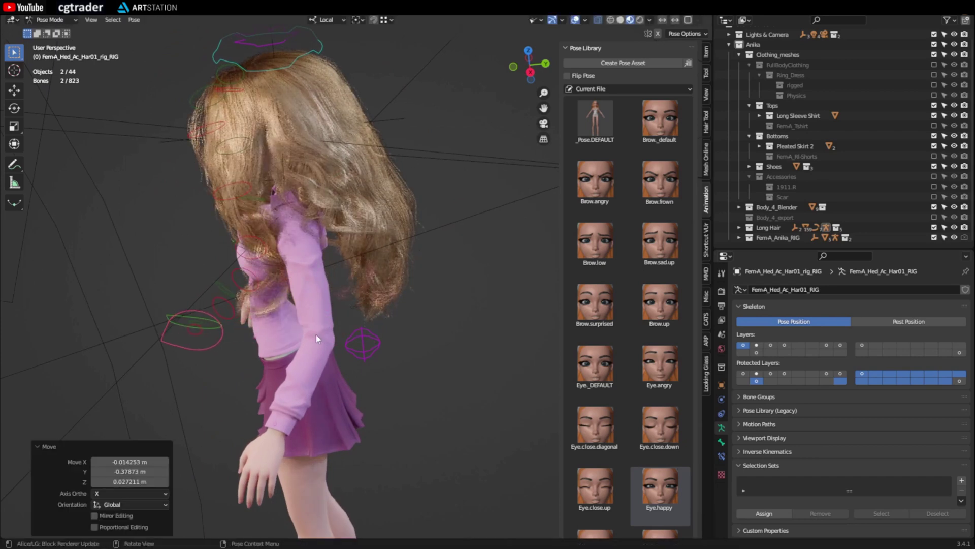
Show hair layers 2 and 3, swing a hair strand behind the arm, then undo it
{"action": "left_click", "coordinate": [757, 345]}
{"action": "key", "text": "b"}
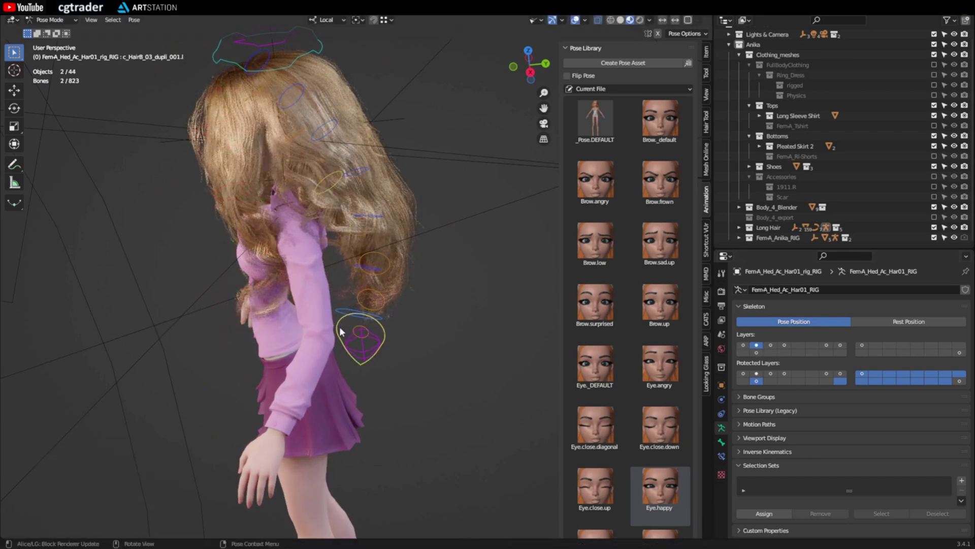
{"action": "key", "text": "ctrl+z"}
{"action": "middle_click_drag", "start_coordinate": [347, 338], "coordinate": [533, 360]}
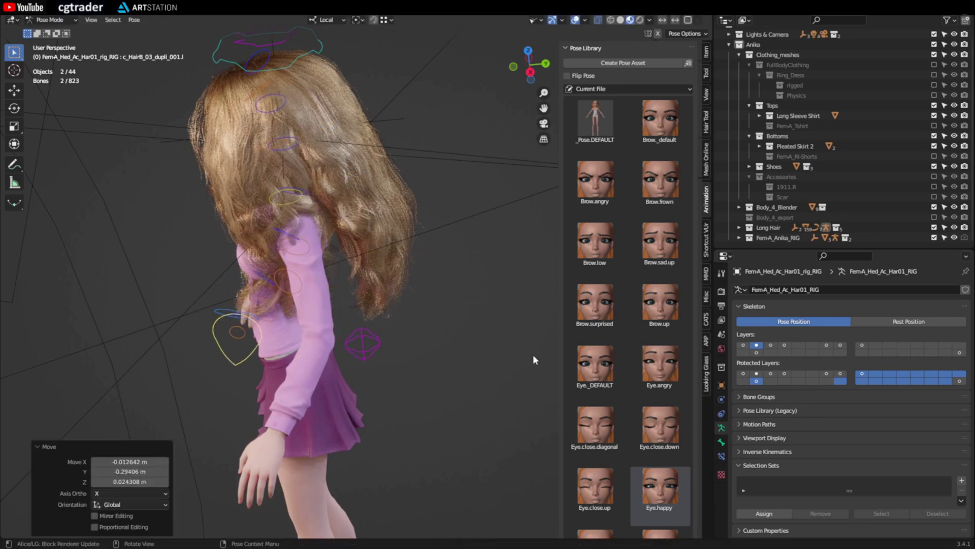
{"action": "left_click", "coordinate": [771, 346]}
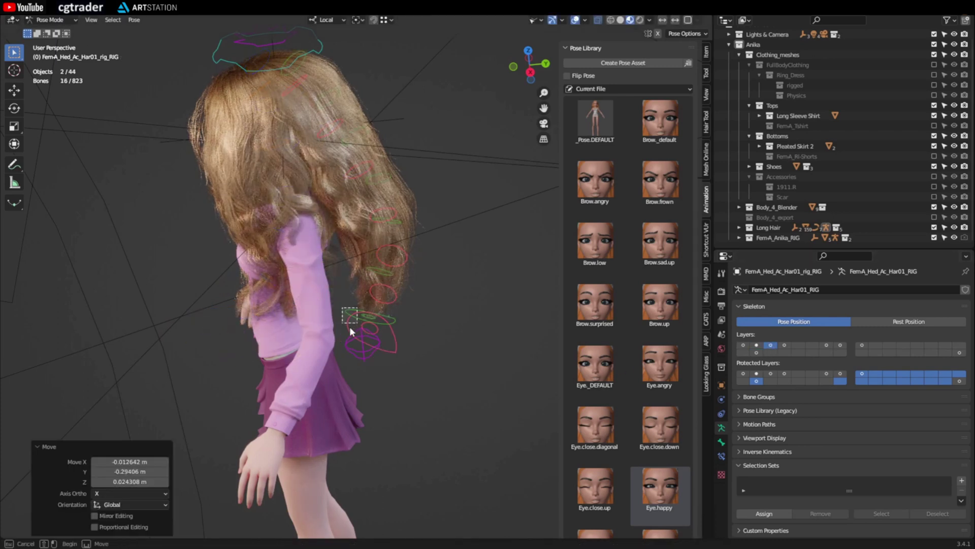
{"action": "key", "text": "ctrl+z"}
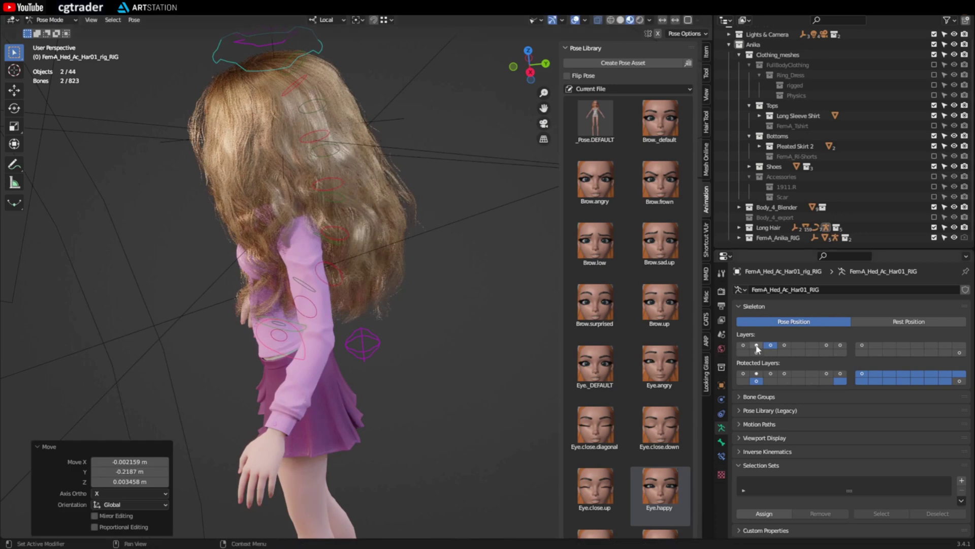
Show hair layer 4 and test-bend the long hair from its tip, cancelling each move
{"action": "left_click", "coordinate": [784, 345]}
{"action": "left_click_drag", "start_coordinate": [388, 340], "coordinate": [442, 307]}
{"action": "key", "text": "Escape"}
{"action": "middle_click_drag", "start_coordinate": [463, 285], "coordinate": [349, 310]}
{"action": "left_click_drag", "start_coordinate": [349, 310], "coordinate": [431, 261]}
{"action": "key", "text": "Escape"}
{"action": "middle_click_drag", "start_coordinate": [431, 261], "coordinate": [279, 323]}
{"action": "key", "text": "g"}
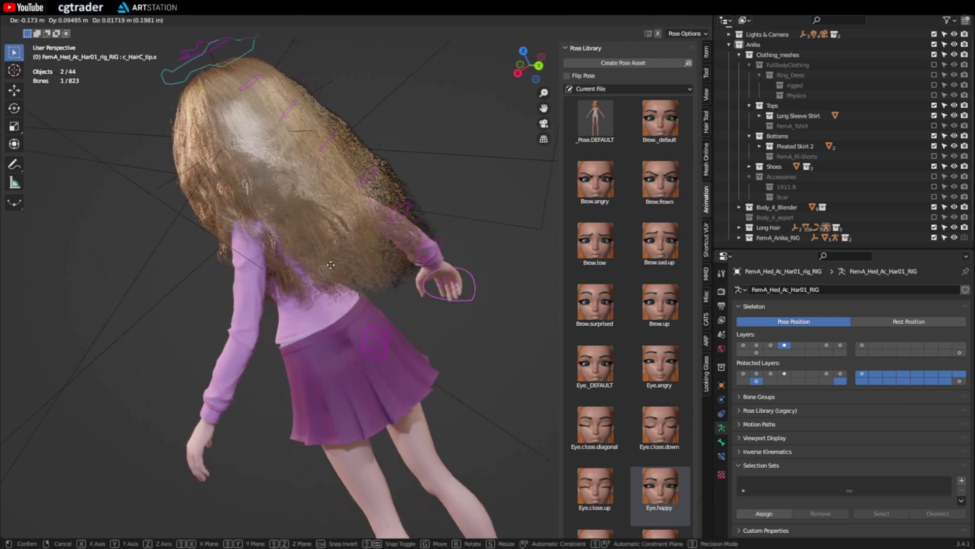
{"action": "key", "text": "Escape"}
{"action": "middle_click_drag", "start_coordinate": [325, 269], "coordinate": [198, 294]}
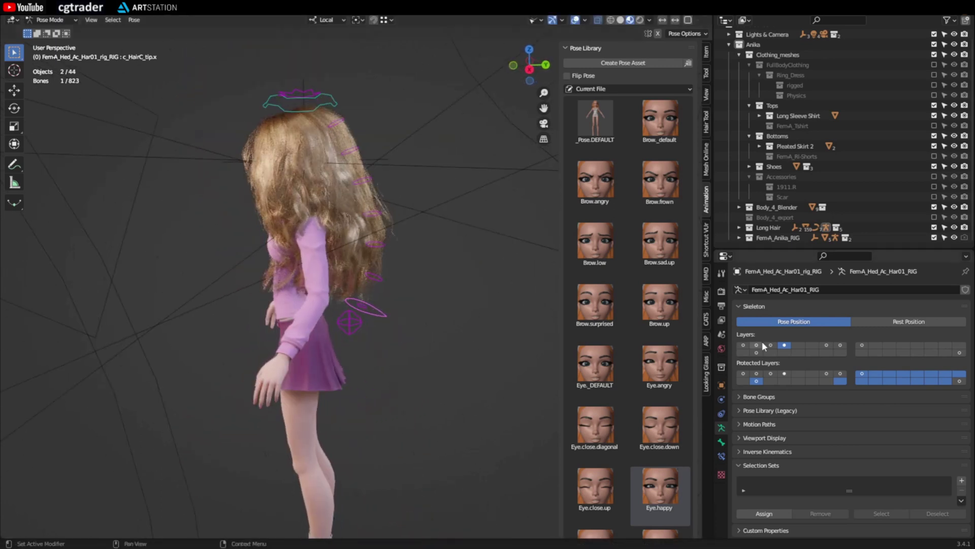
Select the hair rig's c_pos and Hair_Control bones and show hair layers 1–4
{"action": "left_click", "coordinate": [841, 346]}
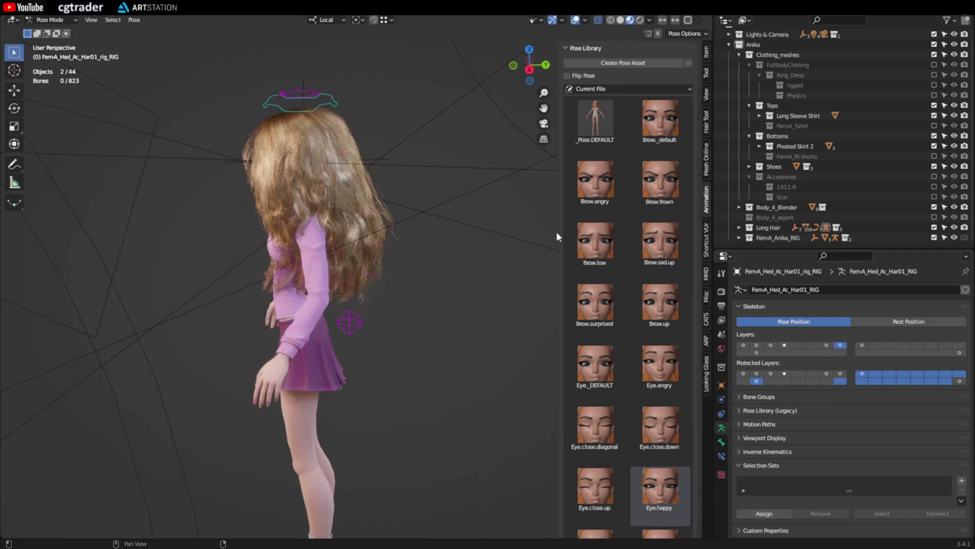
{"action": "left_click", "coordinate": [297, 89]}
{"action": "left_click", "coordinate": [351, 324]}
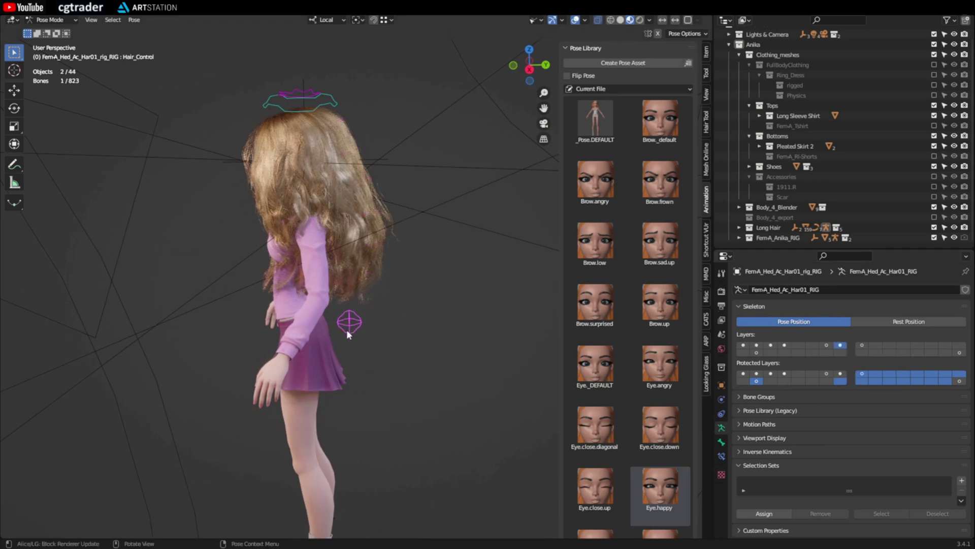
{"action": "left_click_drag", "start_coordinate": [785, 345], "coordinate": [743, 345]}
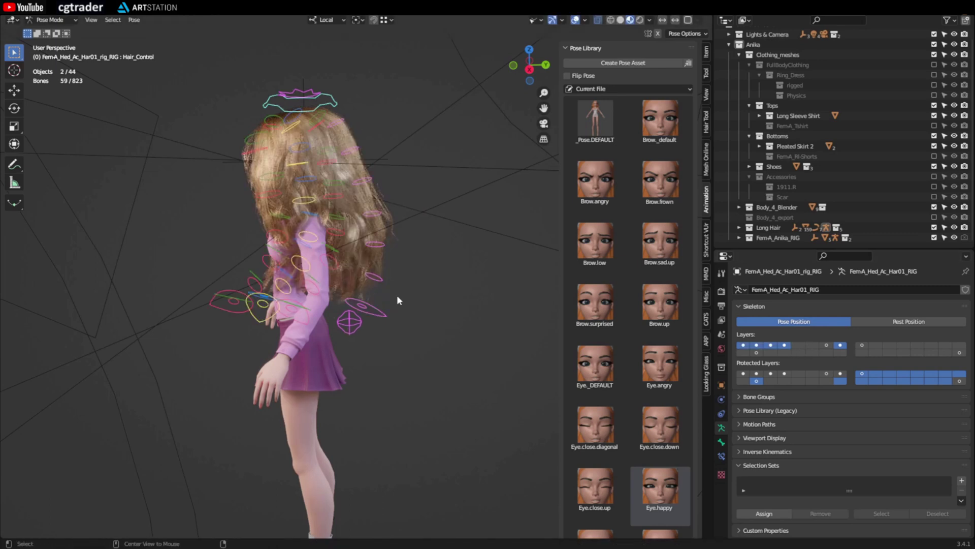
{"action": "middle_click_drag", "start_coordinate": [493, 299], "coordinate": [203, 264]}
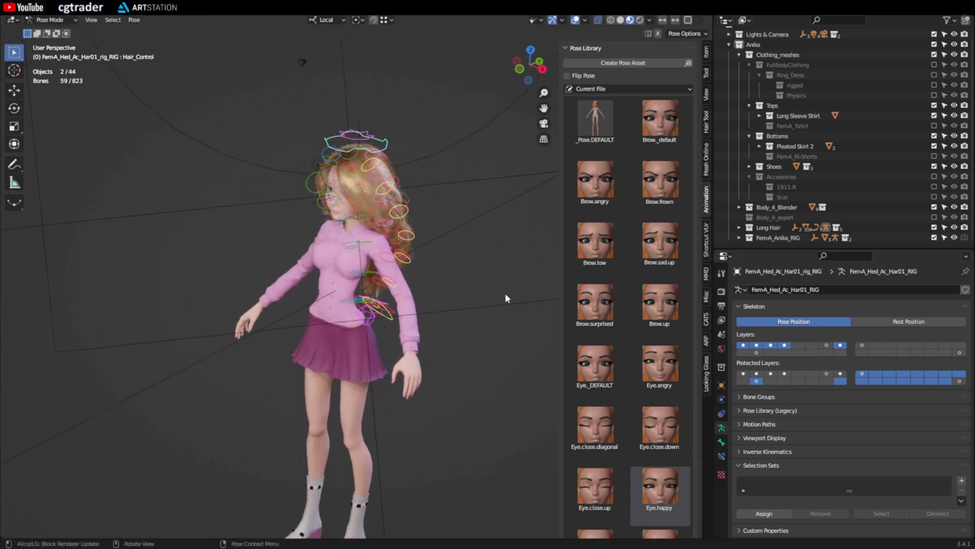
Hide the hair controls, select the body rig's c_head.x, and enable its layer 1
{"action": "left_click", "coordinate": [841, 345]}
{"action": "left_click", "coordinate": [344, 153]}
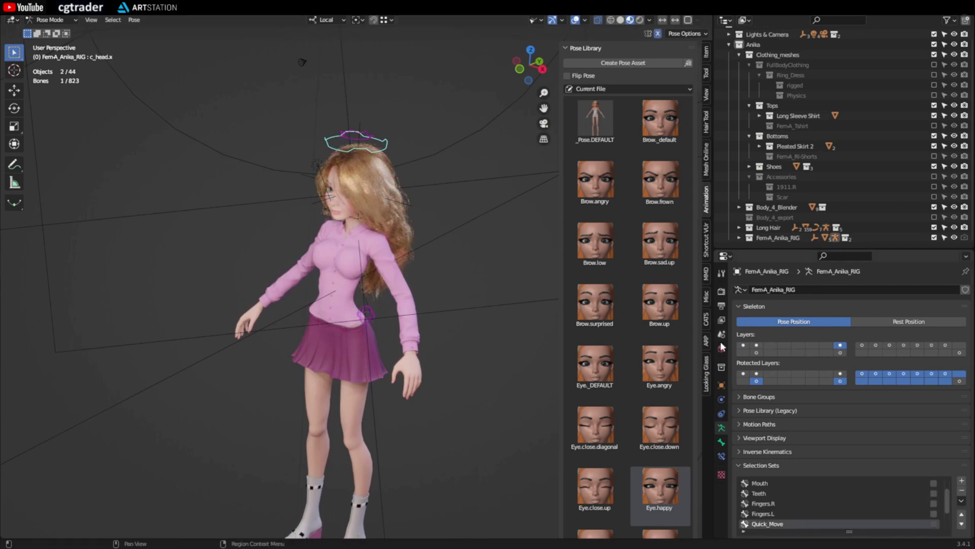
{"action": "left_click", "coordinate": [743, 345]}
{"action": "middle_click_drag", "start_coordinate": [406, 259], "coordinate": [225, 268]}
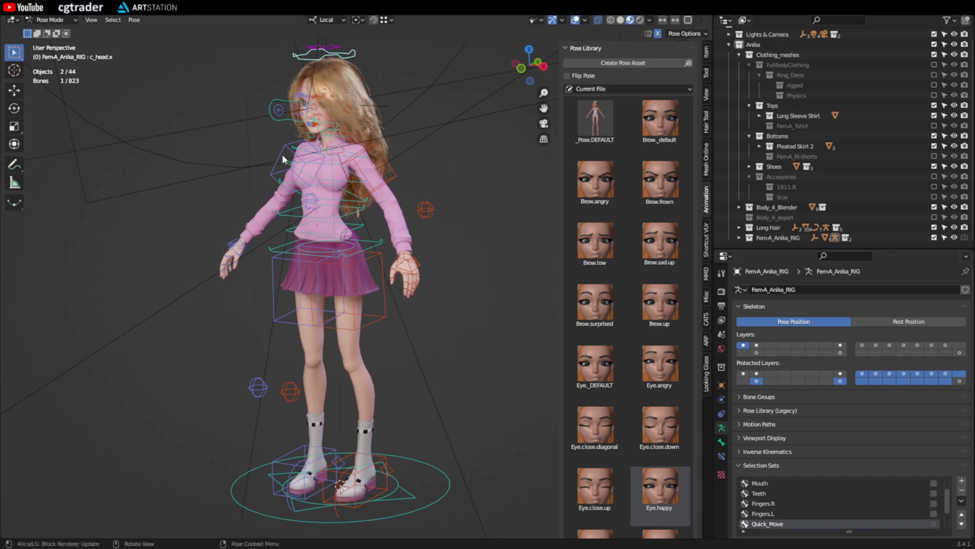
Test-move the left hand IK control, then cancel to restore its pose
{"action": "left_click", "coordinate": [409, 277]}
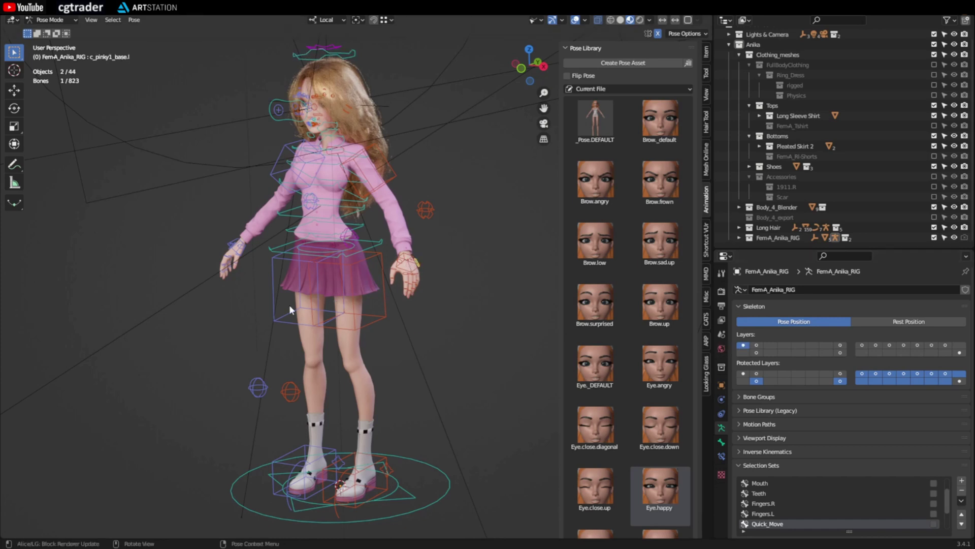
{"action": "scroll", "coordinate": [371, 274], "scroll_direction": "up", "scroll_amount": 3}
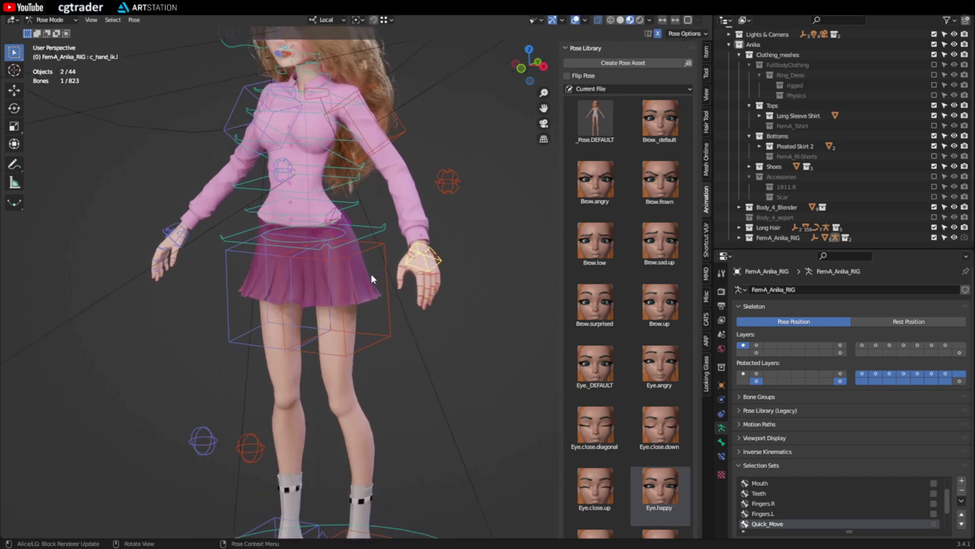
{"action": "scroll", "coordinate": [371, 273], "scroll_direction": "down", "scroll_amount": 3}
{"action": "middle_click_drag", "start_coordinate": [371, 274], "coordinate": [377, 294]}
{"action": "left_click", "coordinate": [403, 284]}
{"action": "key", "text": "g"}
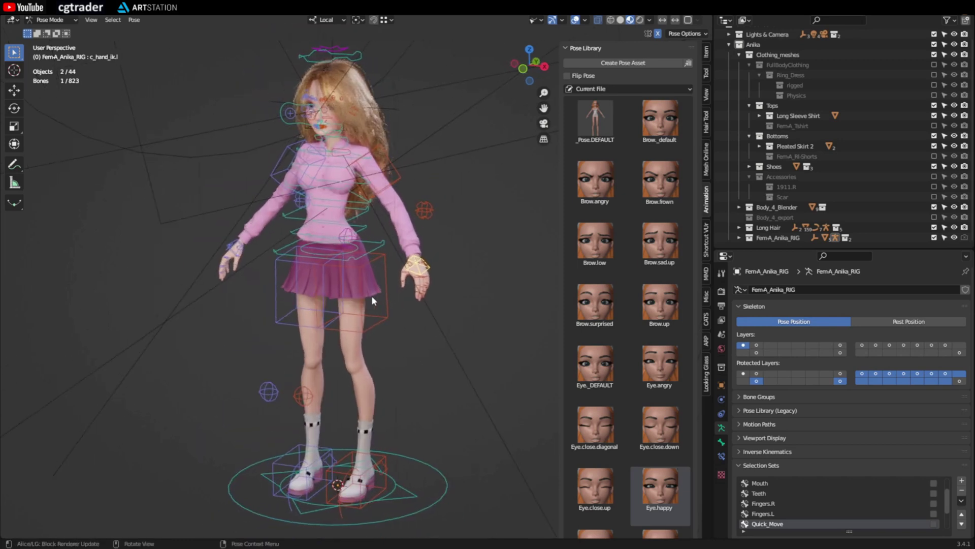
{"action": "key", "text": "Escape"}
Show the body rig's second control layer and bend the left forearm with its bend control
{"action": "middle_click_drag", "start_coordinate": [264, 348], "coordinate": [279, 307]}
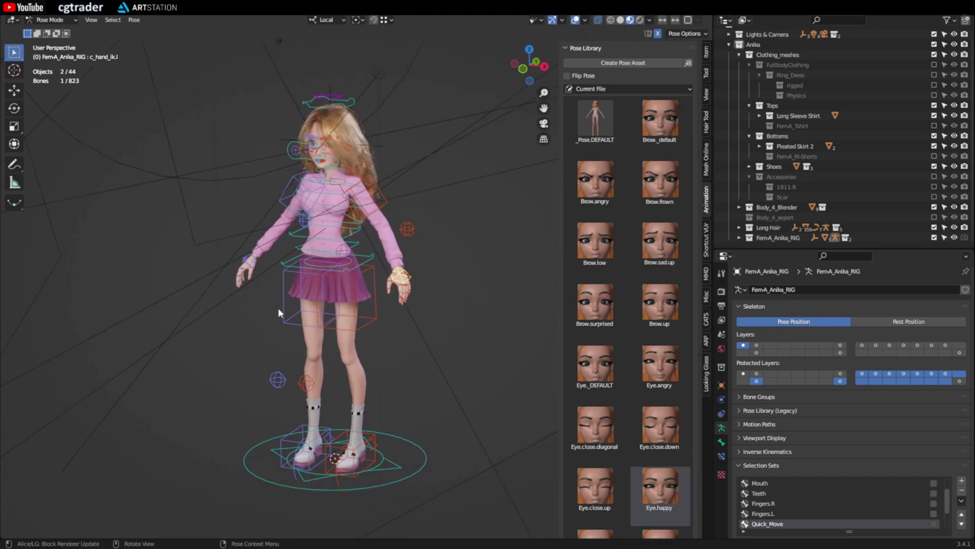
{"action": "left_click", "coordinate": [757, 344]}
{"action": "scroll", "coordinate": [406, 333], "scroll_direction": "up", "scroll_amount": 3}
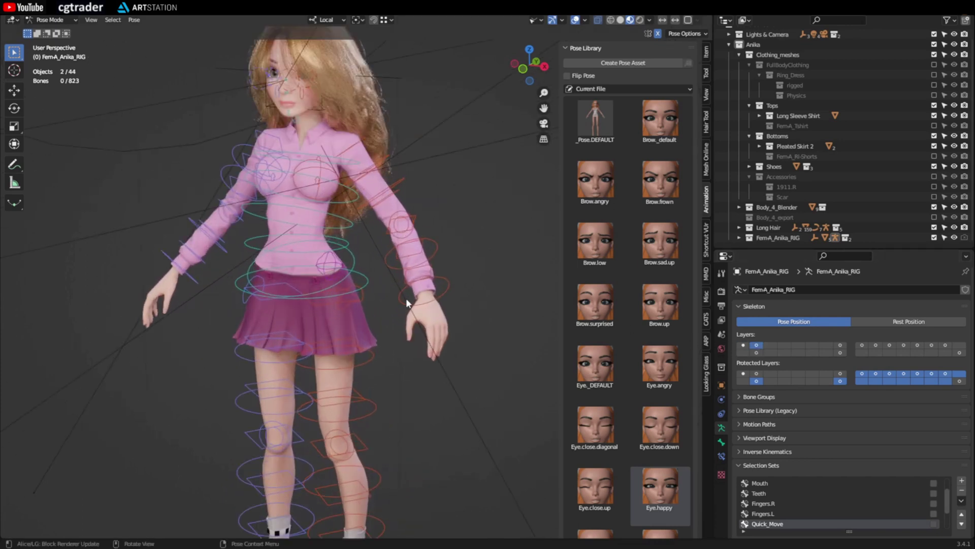
{"action": "left_click", "coordinate": [392, 267]}
{"action": "key", "text": "g"}
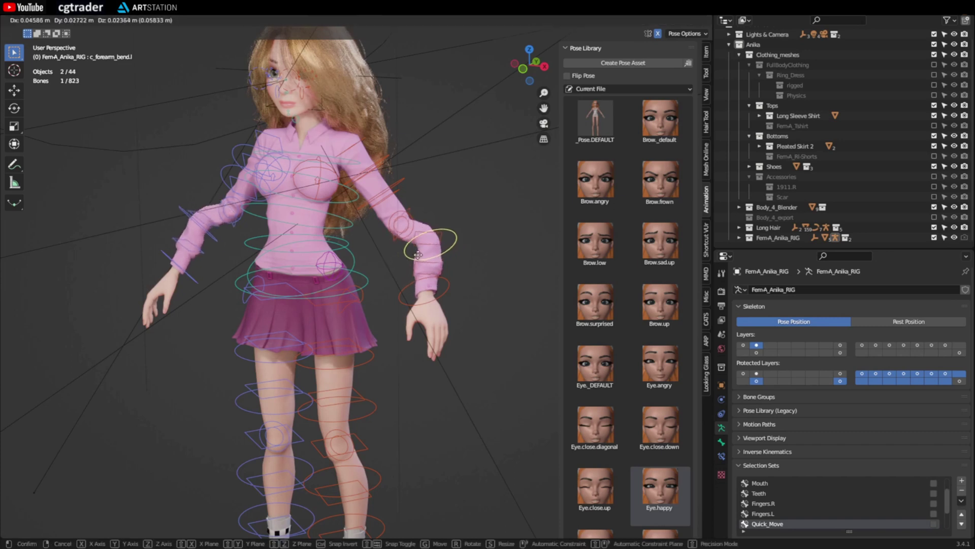
{"action": "left_click", "coordinate": [411, 257]}
Test-scale the right cheek inflate control, cancel it, and select the lower right eyelid control
{"action": "middle_click_drag", "start_coordinate": [304, 244], "coordinate": [247, 235]}
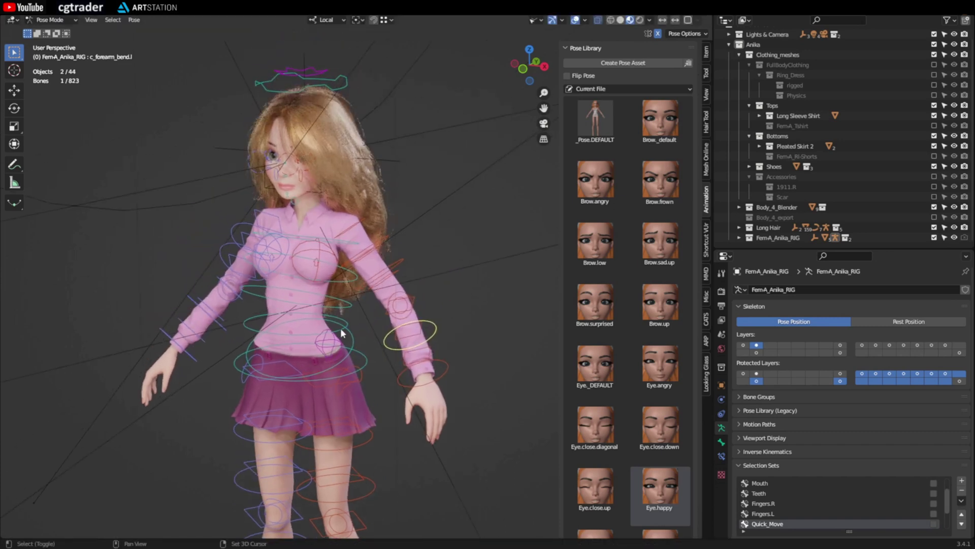
{"action": "scroll", "coordinate": [247, 235], "scroll_direction": "up", "scroll_amount": 10}
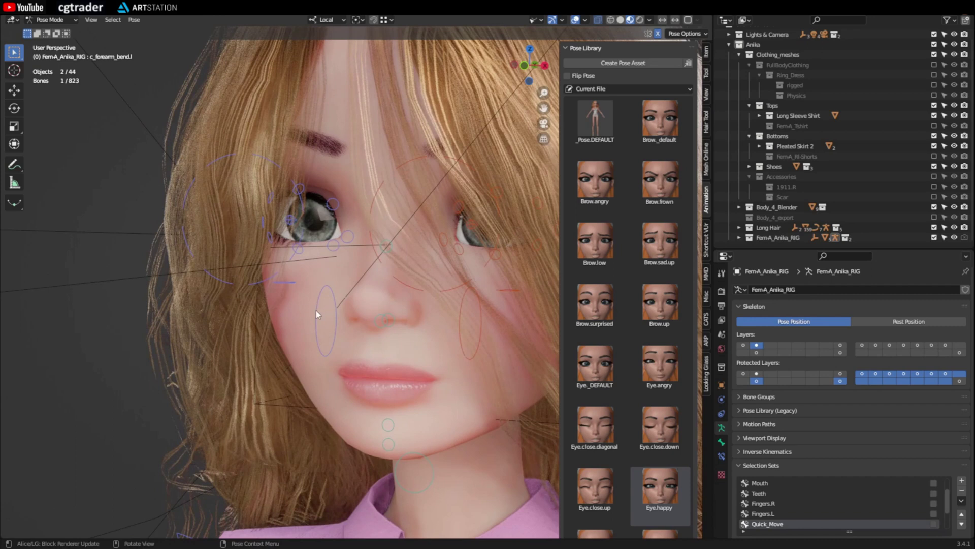
{"action": "left_click", "coordinate": [316, 313]}
{"action": "key", "text": "s"}
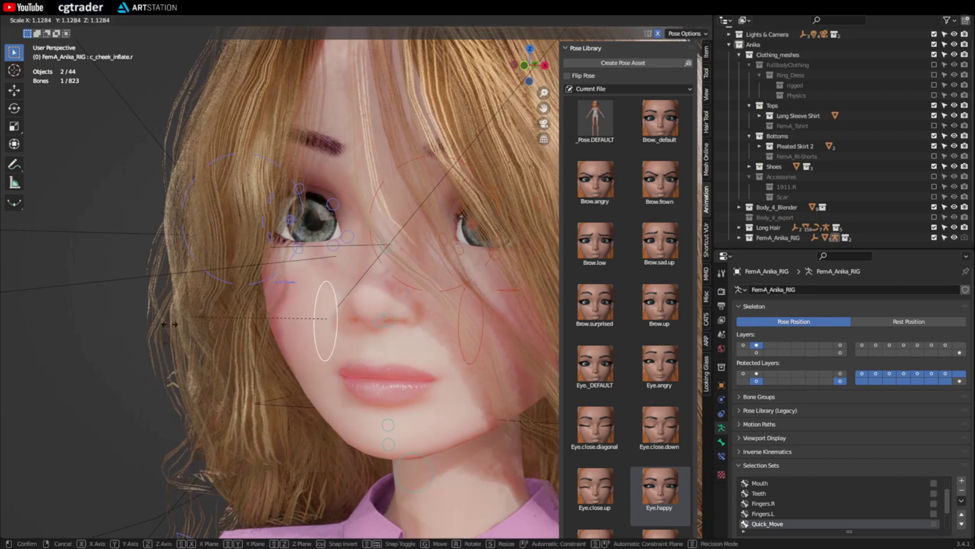
{"action": "key", "text": "Escape"}
{"action": "left_click", "coordinate": [299, 249]}
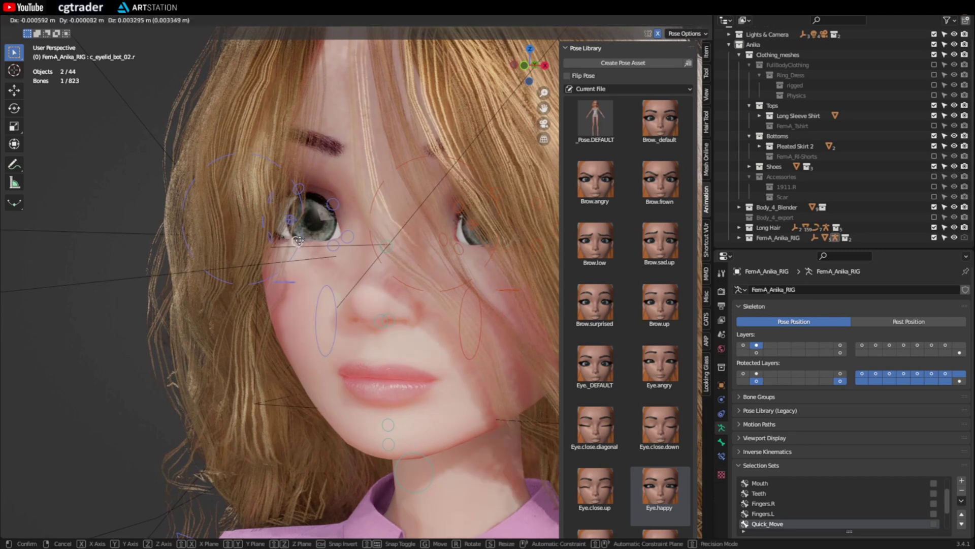
{"action": "scroll", "coordinate": [301, 251], "scroll_direction": "down", "scroll_amount": 10}
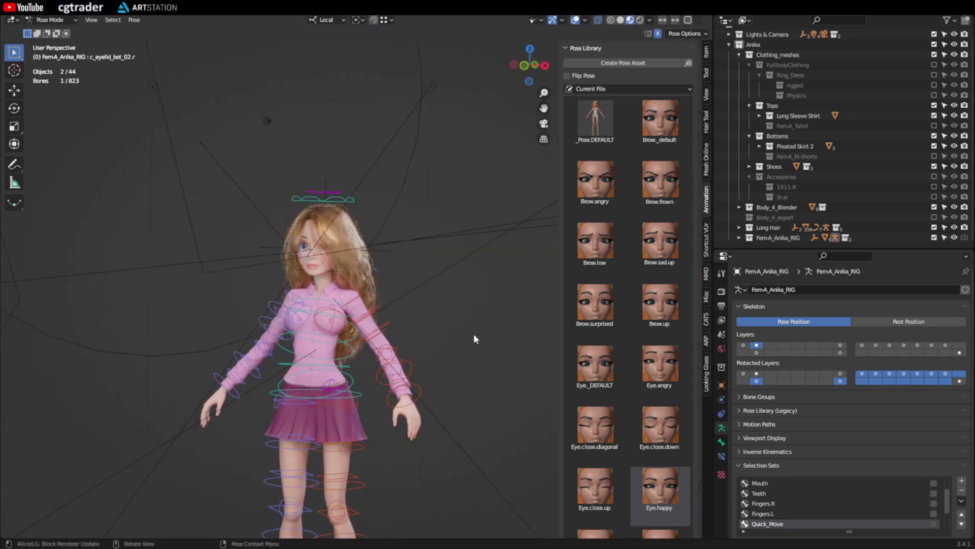
{"action": "scroll", "coordinate": [476, 339], "scroll_direction": "down", "scroll_amount": 3}
{"action": "middle_click_drag", "start_coordinate": [413, 245], "coordinate": [371, 235]}
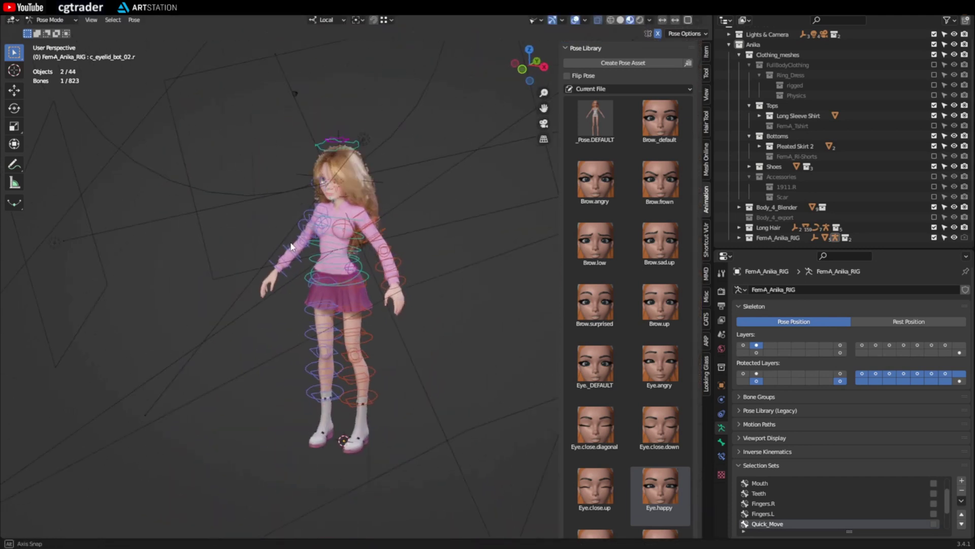
Turn on another body rig control layer and select both the hair rig and body rig for posing
{"action": "left_click", "coordinate": [743, 345]}
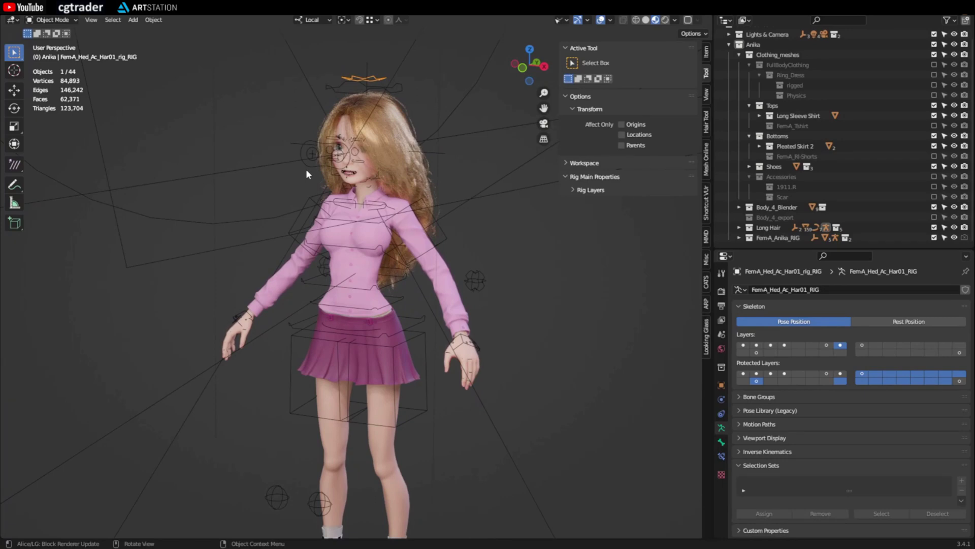
{"action": "left_click", "coordinate": [324, 90]}
{"action": "left_click", "coordinate": [348, 72]}
{"action": "left_click", "coordinate": [328, 87], "text": "shift"}
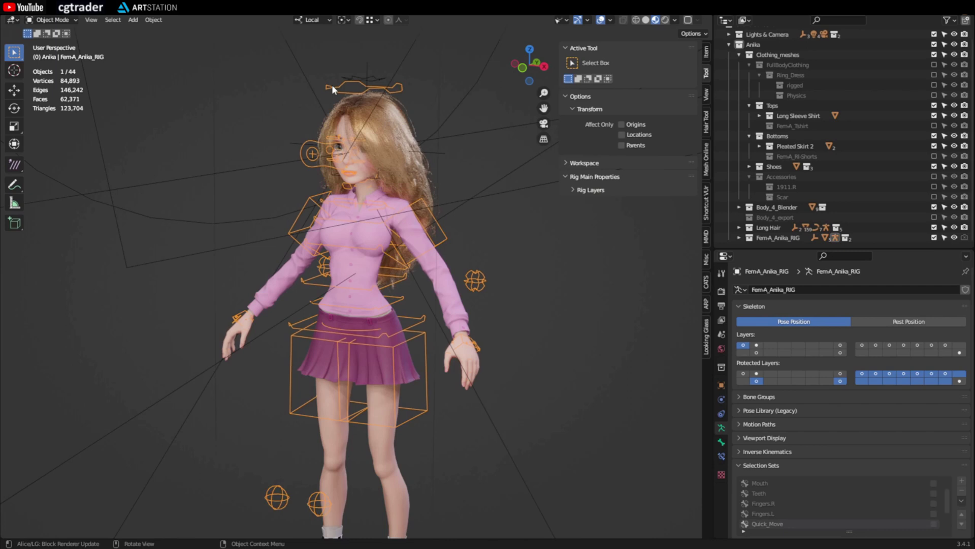
{"action": "left_click", "coordinate": [328, 86], "text": "shift"}
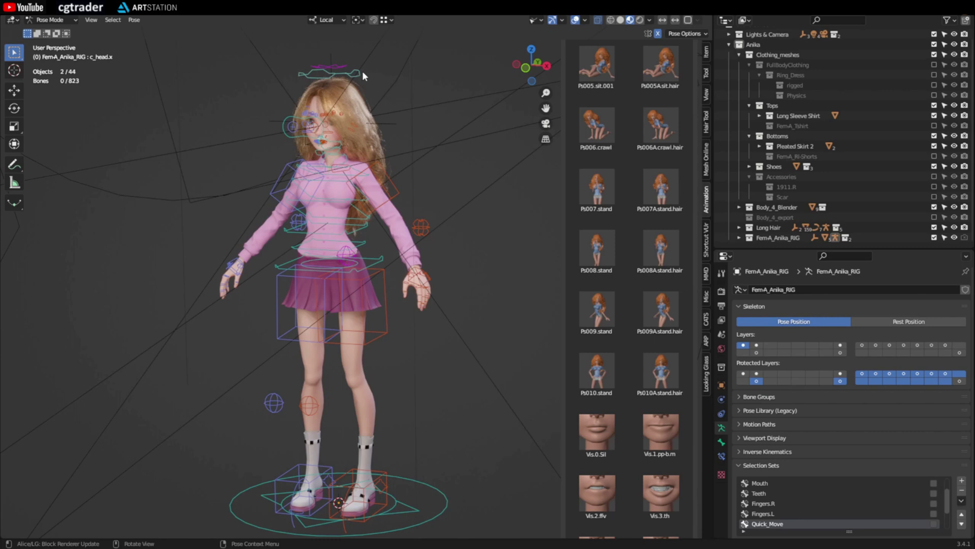
Apply the Ps010.stand pose from the Pose Library to the body rig
{"action": "left_click", "coordinate": [370, 95]}
{"action": "left_click", "coordinate": [500, 246]}
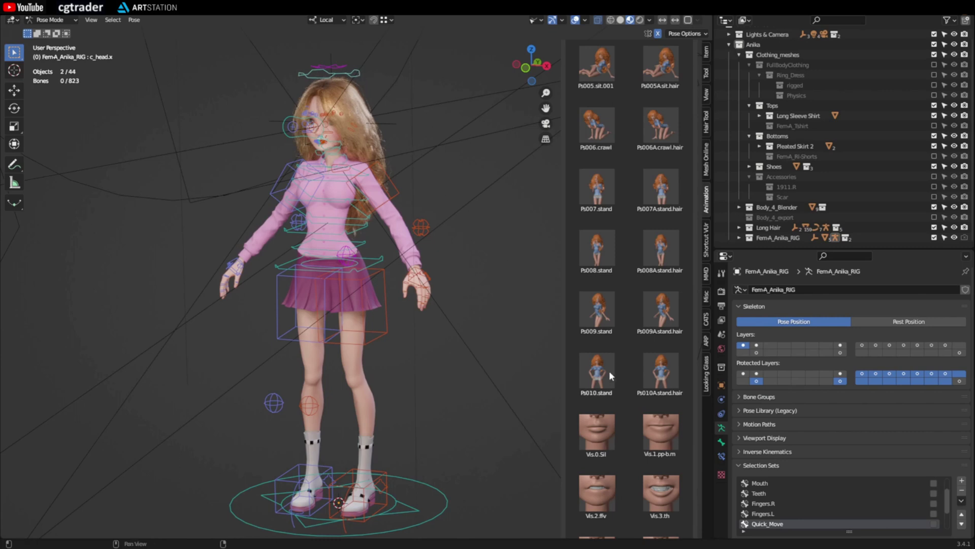
{"action": "double_click", "coordinate": [597, 376]}
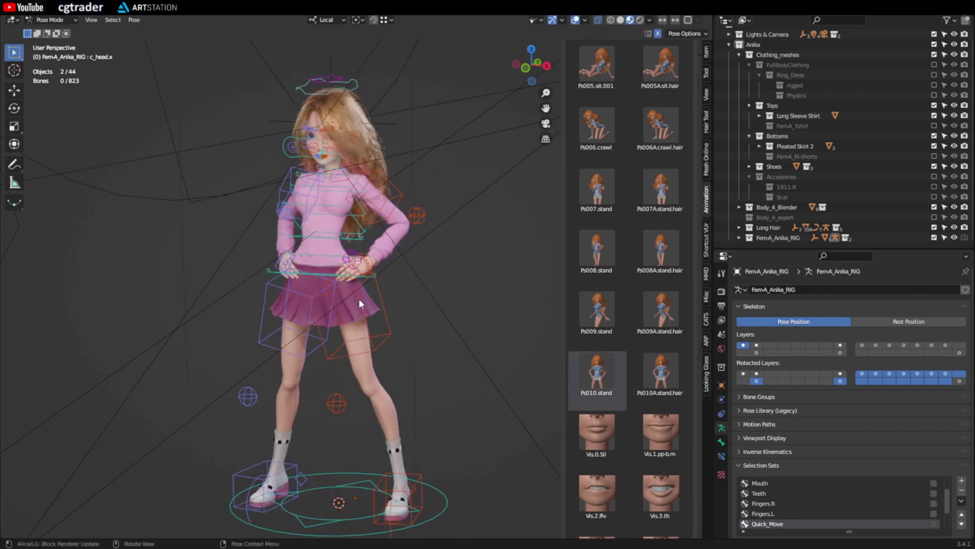
{"action": "middle_click_drag", "start_coordinate": [398, 300], "coordinate": [376, 254]}
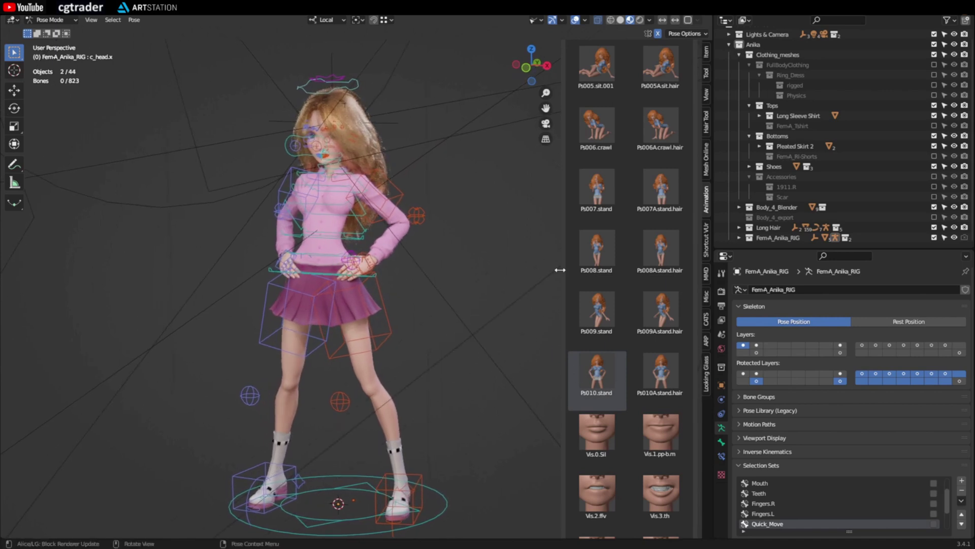
Apply and reapply the Ps010A.stand.hair pose to the hair rig, then scroll to the mouth shapes
{"action": "double_click", "coordinate": [666, 377]}
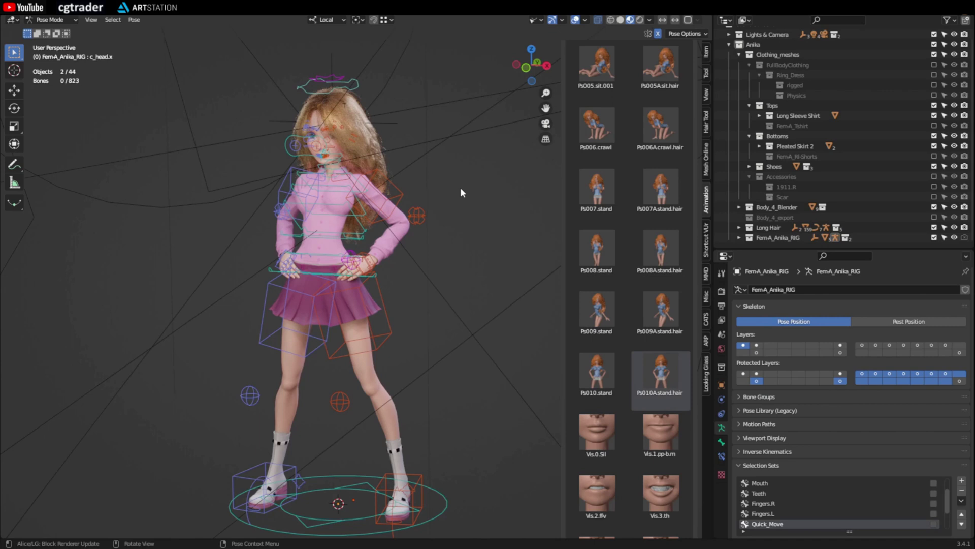
{"action": "left_click", "coordinate": [334, 76]}
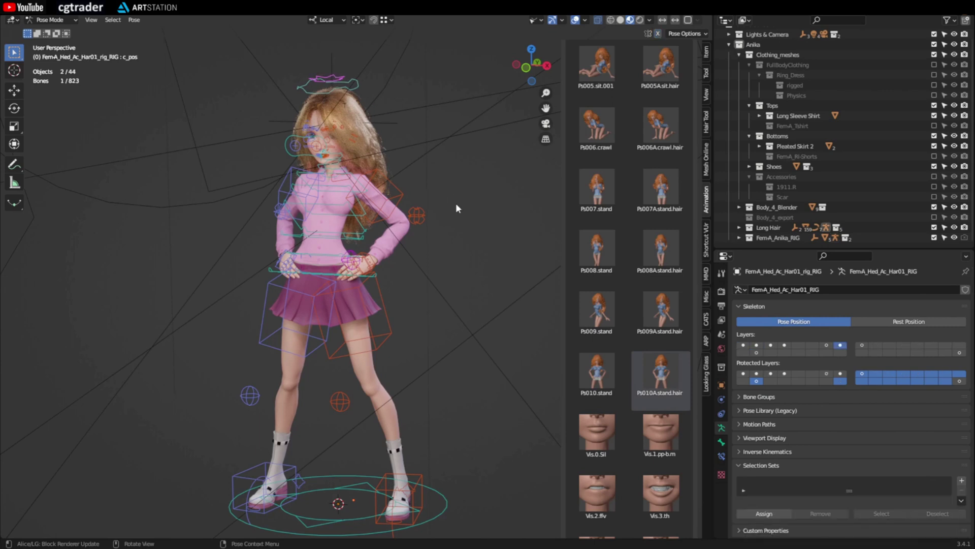
{"action": "left_click", "coordinate": [480, 228]}
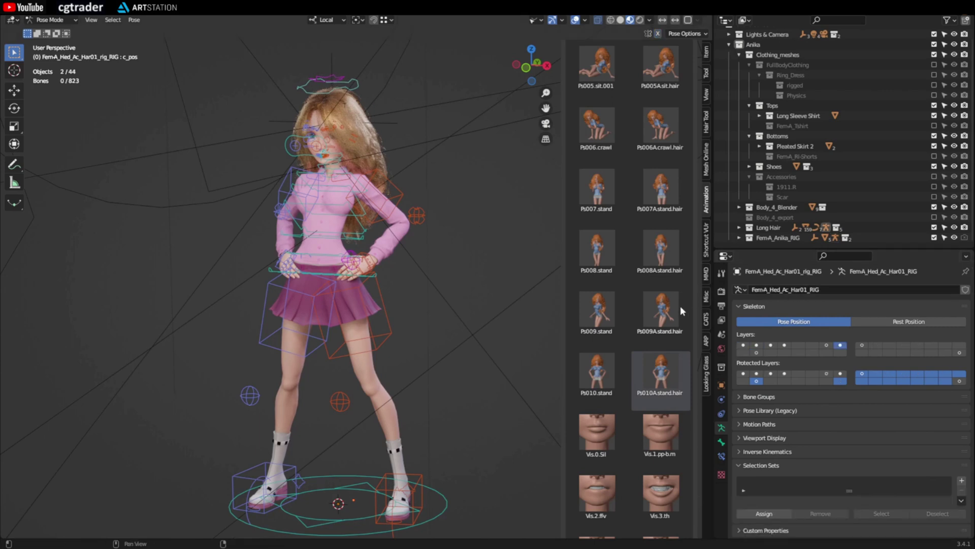
{"action": "double_click", "coordinate": [661, 380]}
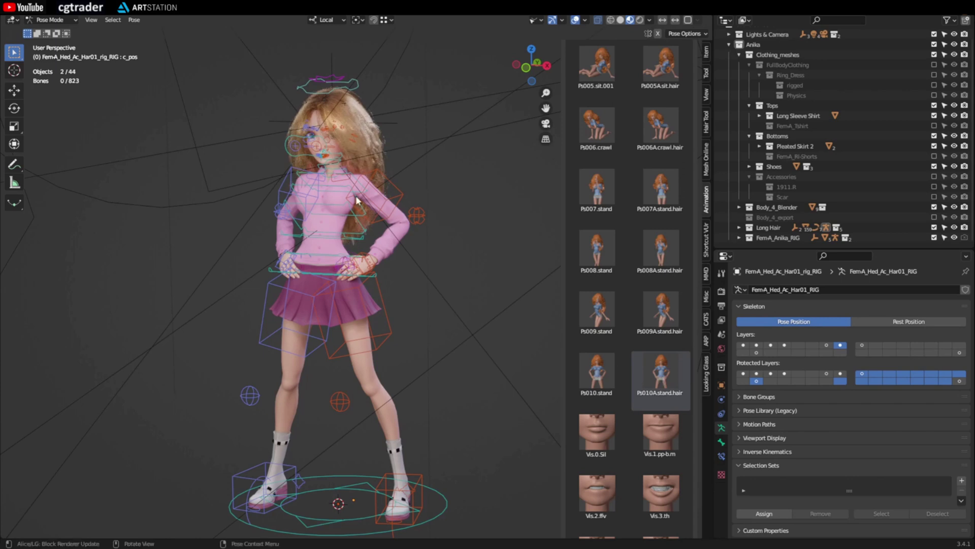
{"action": "middle_click_drag", "start_coordinate": [350, 330], "coordinate": [305, 204]}
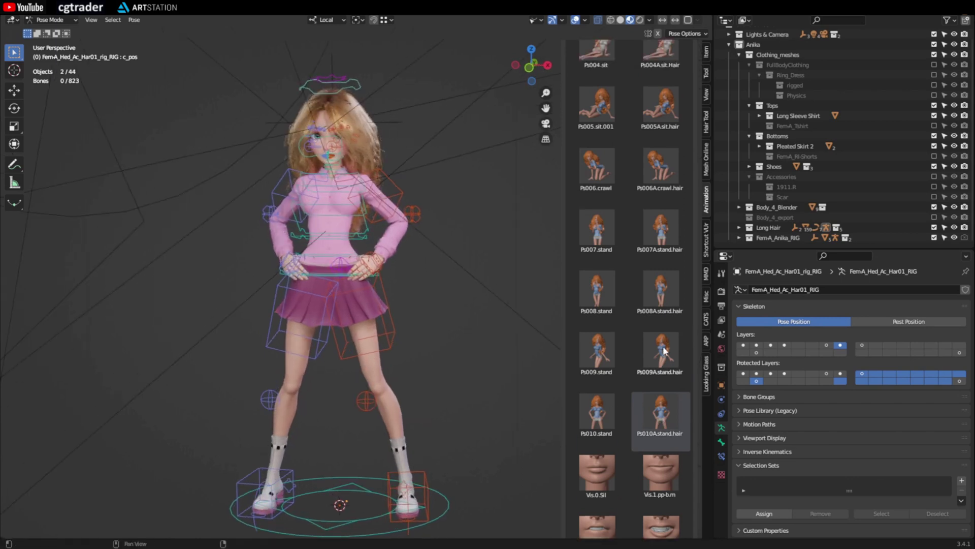
{"action": "scroll", "coordinate": [650, 339], "scroll_direction": "up", "scroll_amount": 10}
{"action": "scroll", "coordinate": [650, 341], "scroll_direction": "up", "scroll_amount": 7}
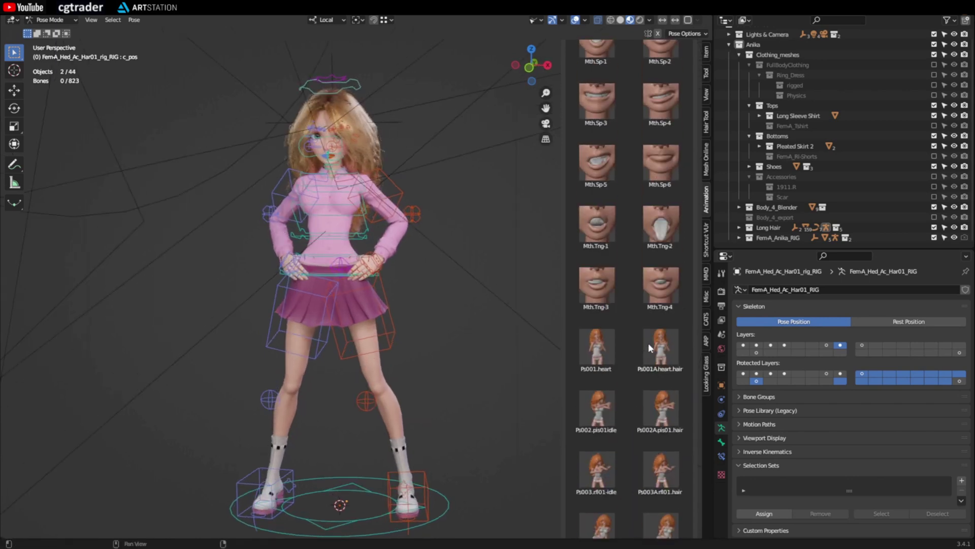
{"action": "scroll", "coordinate": [609, 315], "scroll_direction": "up", "scroll_amount": 8}
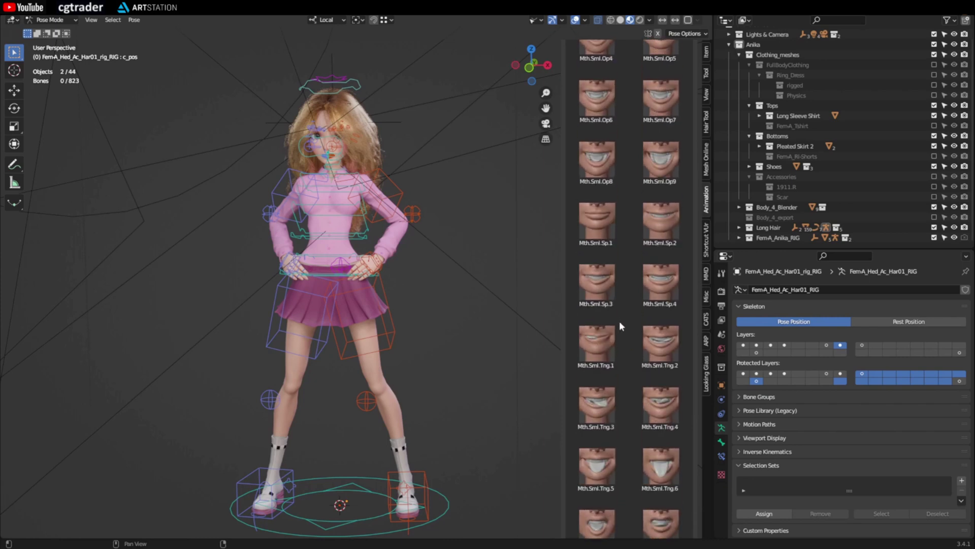
{"action": "scroll", "coordinate": [621, 322], "scroll_direction": "up", "scroll_amount": 2}
{"action": "scroll", "coordinate": [475, 260], "scroll_direction": "up", "scroll_amount": 5}
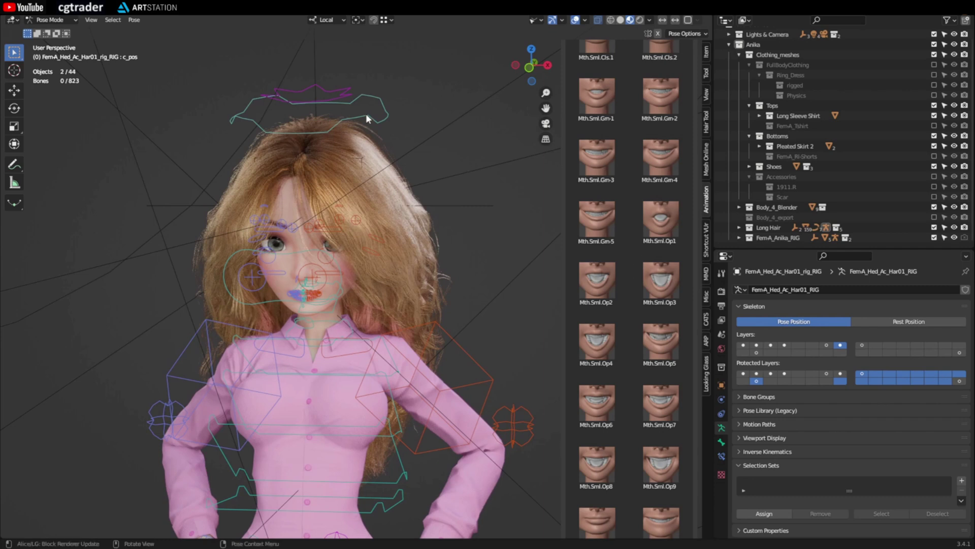
Select the head control and give the face the Mth.Sml.Op2 open-mouth smile
{"action": "left_click", "coordinate": [365, 114]}
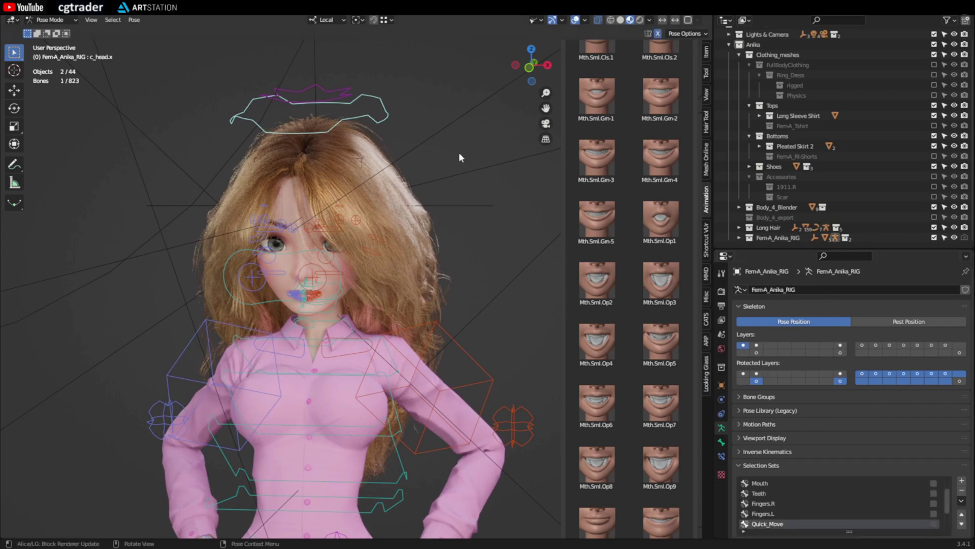
{"action": "double_click", "coordinate": [596, 284]}
{"action": "scroll", "coordinate": [447, 293], "scroll_direction": "up", "scroll_amount": 5}
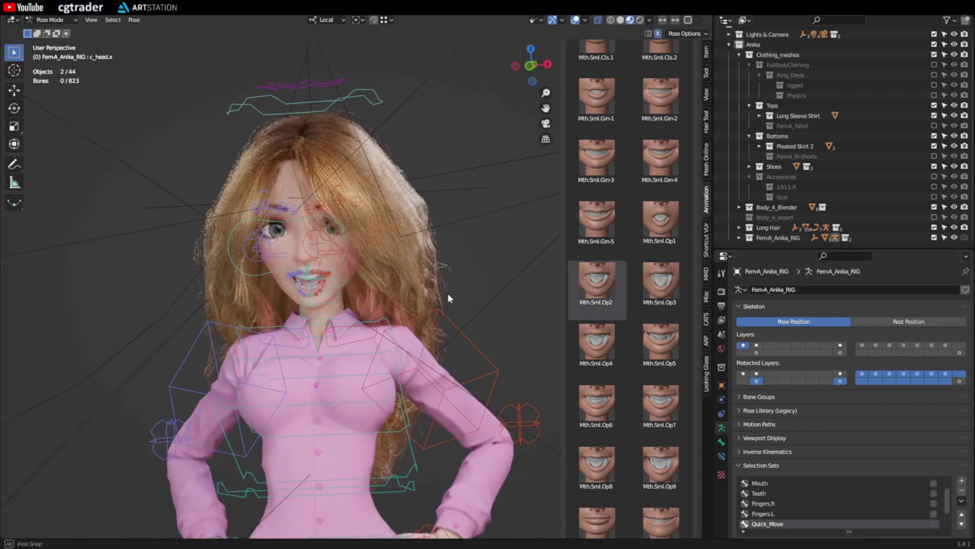
{"action": "middle_click_drag", "start_coordinate": [266, 290], "coordinate": [455, 294]}
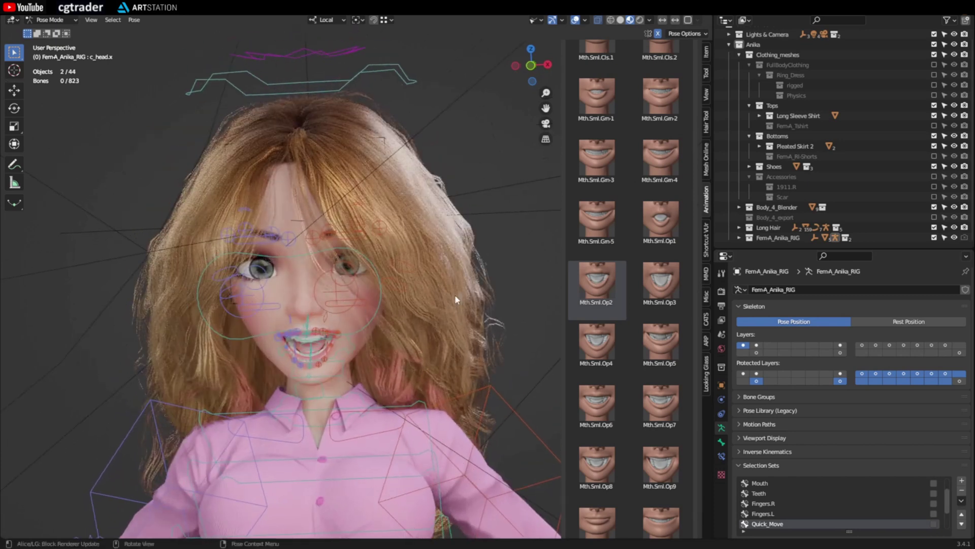
{"action": "scroll", "coordinate": [455, 294], "scroll_direction": "up", "scroll_amount": 3}
{"action": "scroll", "coordinate": [490, 287], "scroll_direction": "down", "scroll_amount": 3}
{"action": "scroll", "coordinate": [692, 293], "scroll_direction": "up", "scroll_amount": 10}
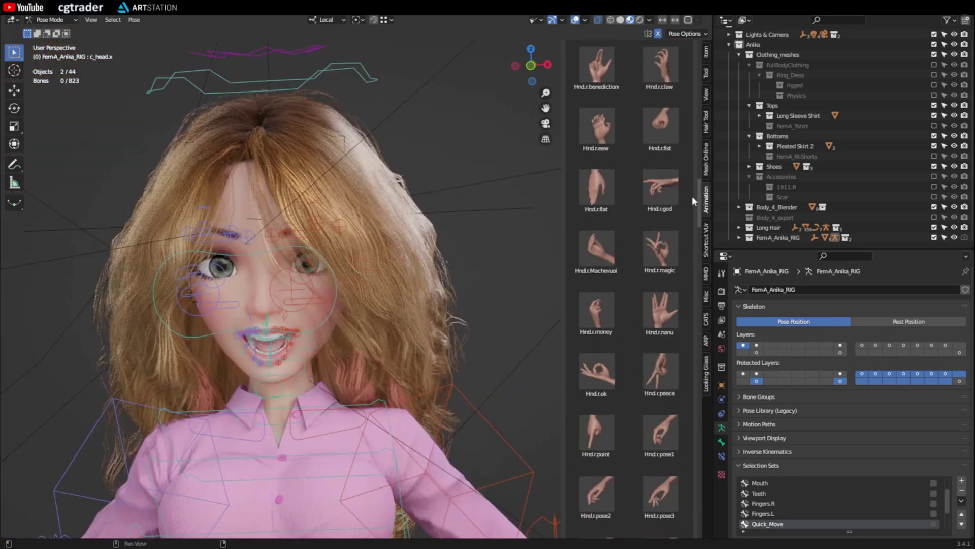
{"action": "scroll", "coordinate": [684, 89], "scroll_direction": "up", "scroll_amount": 3}
Apply the Eye.low.lid, Eye.wide and Brow.low eye and brow poses
{"action": "double_click", "coordinate": [595, 363]}
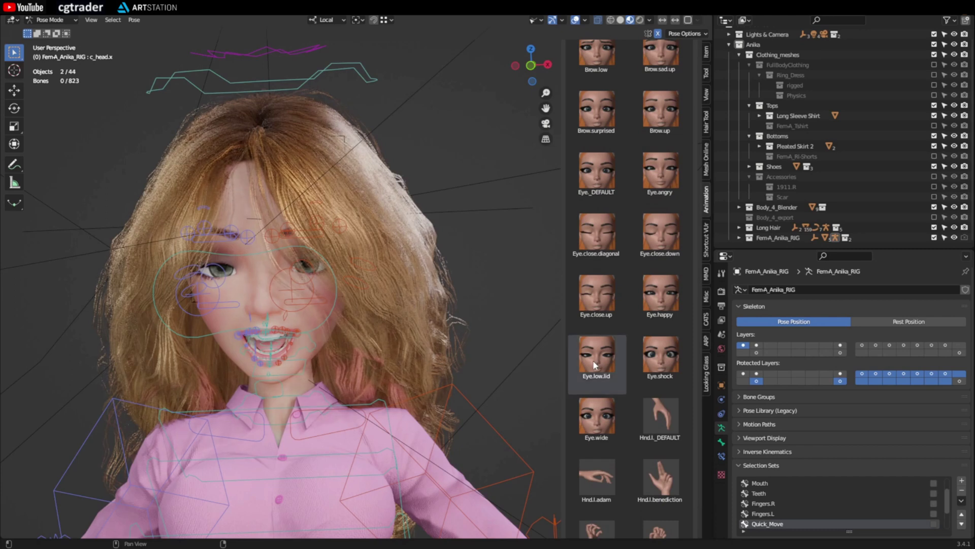
{"action": "left_click", "coordinate": [597, 425]}
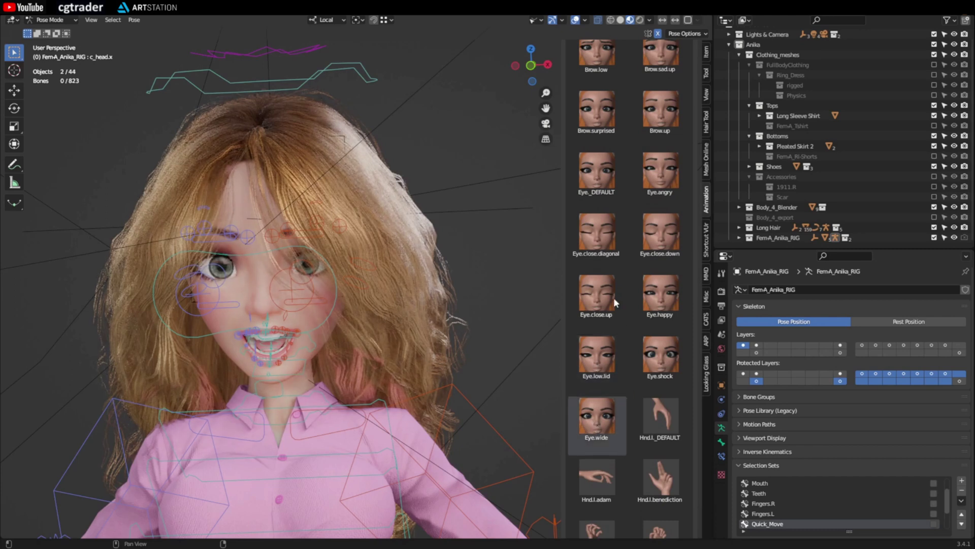
{"action": "scroll", "coordinate": [613, 297], "scroll_direction": "up", "scroll_amount": 3}
{"action": "left_click", "coordinate": [597, 152]}
{"action": "scroll", "coordinate": [352, 237], "scroll_direction": "down", "scroll_amount": 8}
{"action": "middle_click_drag", "start_coordinate": [351, 237], "coordinate": [299, 257]}
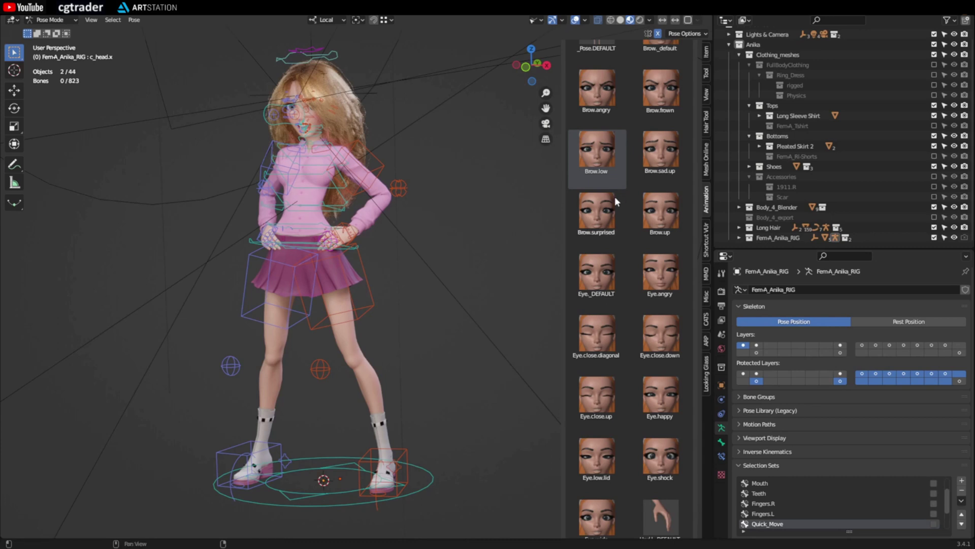
Move the eye-target control about -0.085 m in X to shift her gaze
{"action": "left_click", "coordinate": [276, 130]}
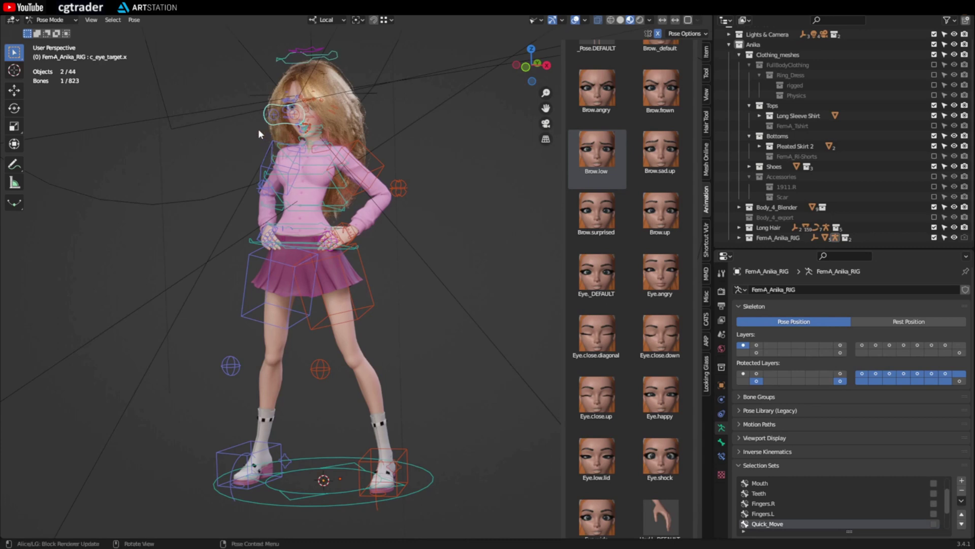
{"action": "key", "text": "g"}
{"action": "left_click", "coordinate": [254, 143]}
{"action": "middle_click_drag", "start_coordinate": [254, 143], "coordinate": [239, 187]}
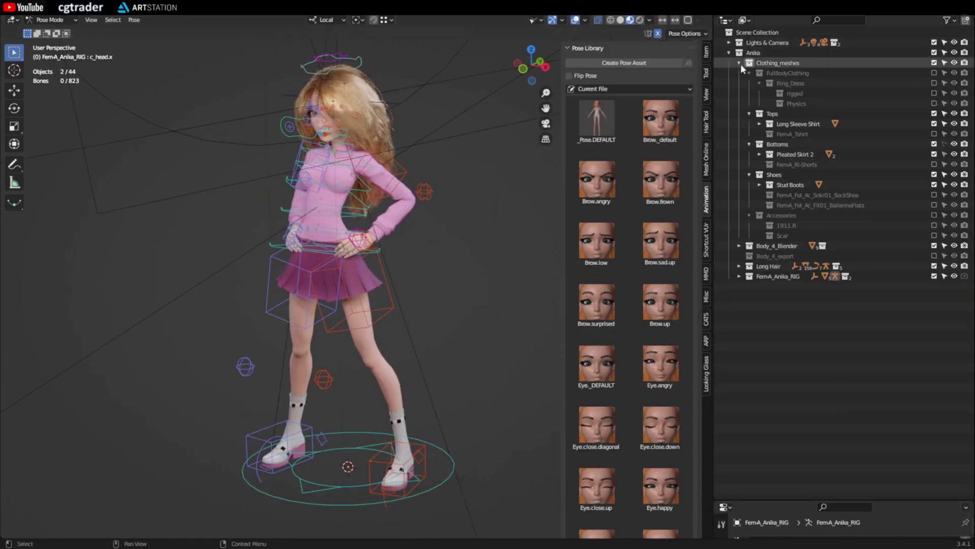
Swap the Stud Boots for BallerinaFlats after briefly trying the SockShoe sneakers
{"action": "left_click", "coordinate": [739, 62]}
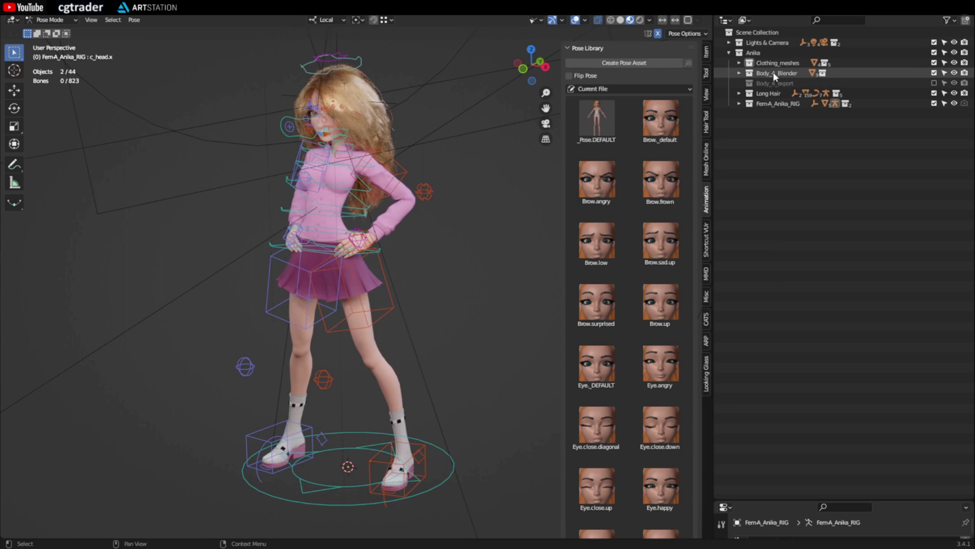
{"action": "left_click", "coordinate": [740, 65]}
{"action": "left_click", "coordinate": [740, 62]}
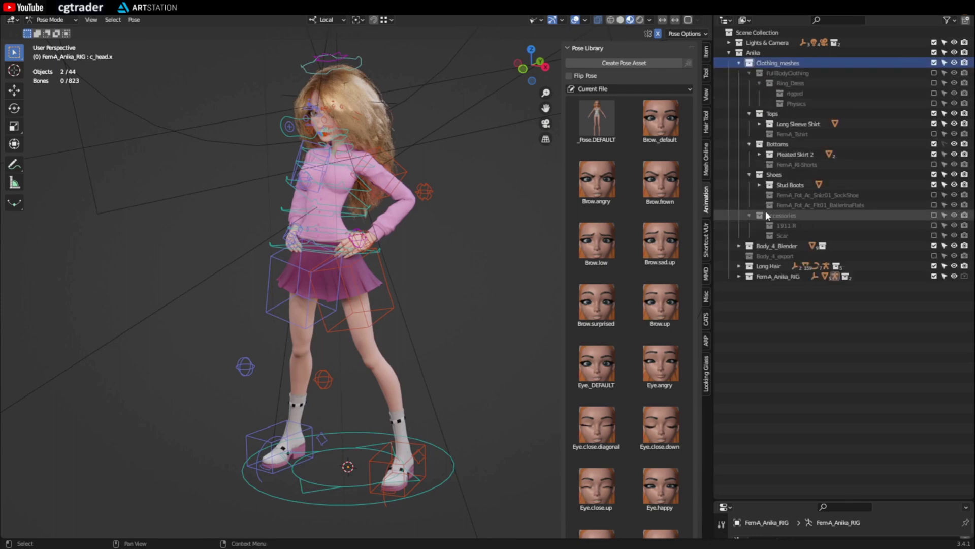
{"action": "middle_click_drag", "start_coordinate": [345, 263], "coordinate": [325, 298]}
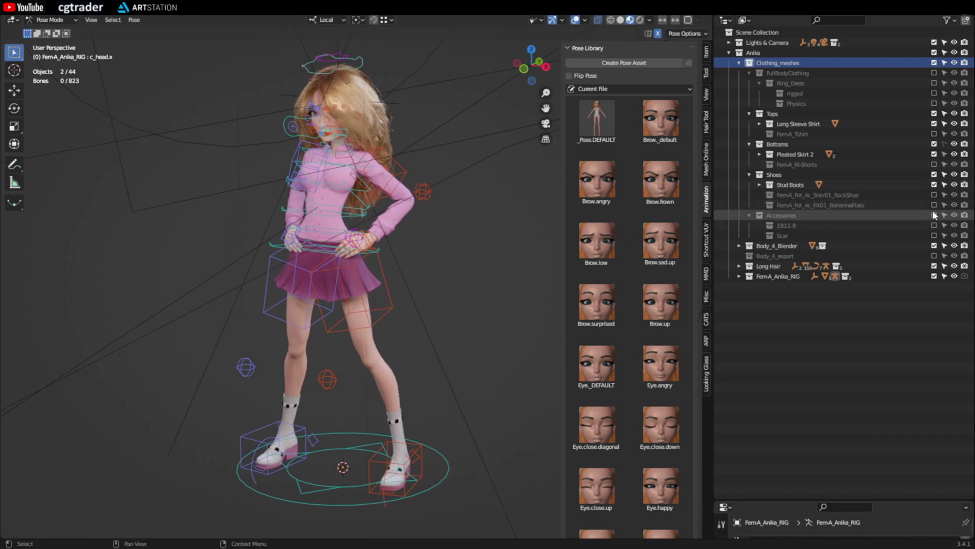
{"action": "left_click", "coordinate": [934, 185]}
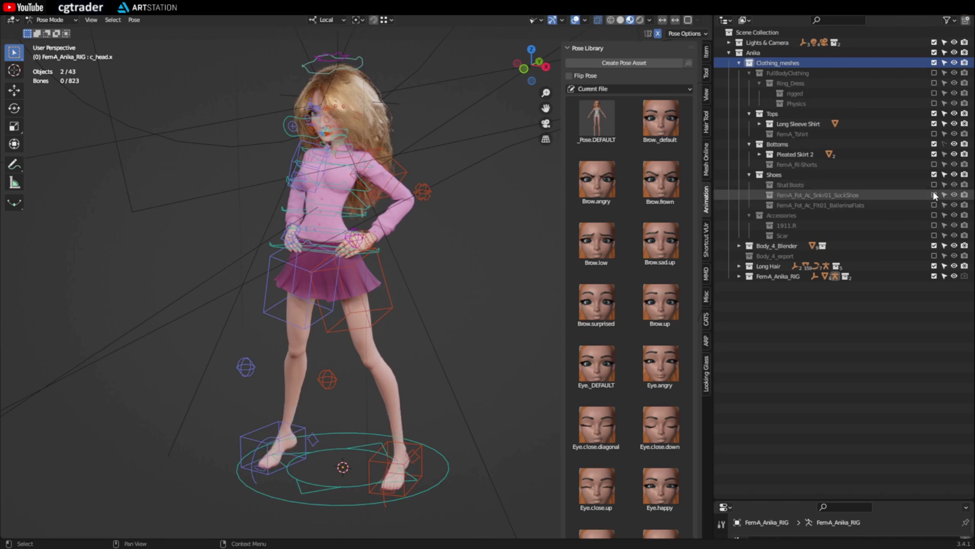
{"action": "left_click", "coordinate": [934, 194]}
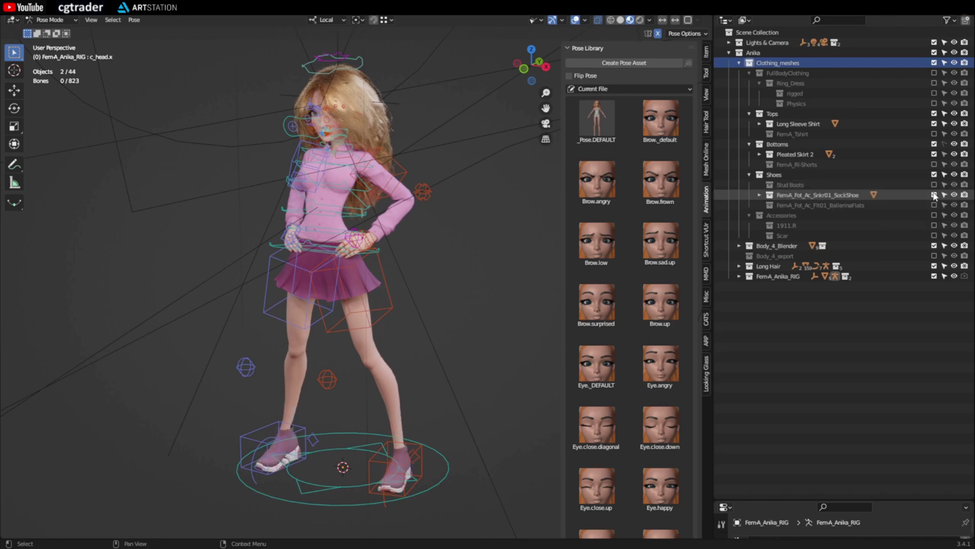
{"action": "left_click", "coordinate": [933, 195]}
{"action": "left_click", "coordinate": [934, 205]}
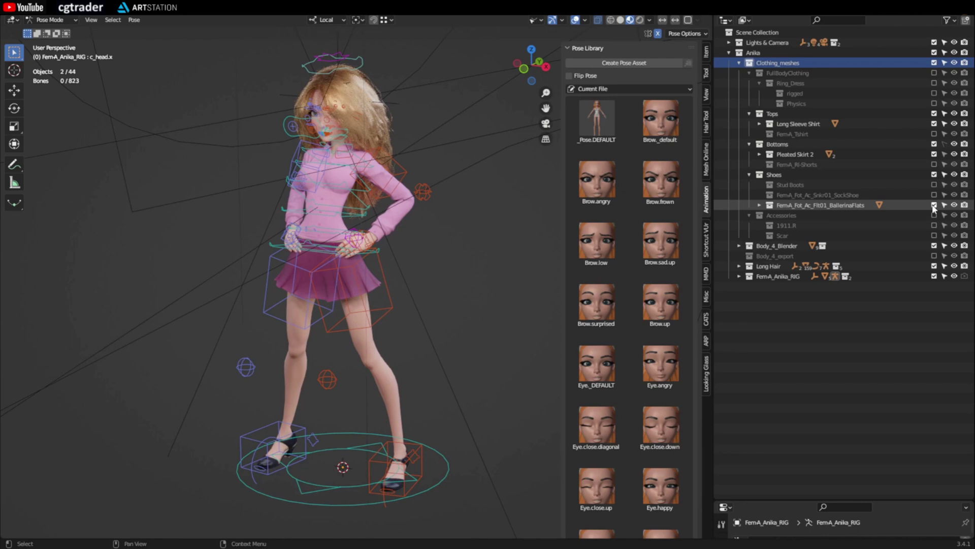
Try the FemA_RI-Shorts and FemA_Tshirt, toggling Pleated Skirt 2 and the Long Sleeve Shirt
{"action": "left_click", "coordinate": [935, 161]}
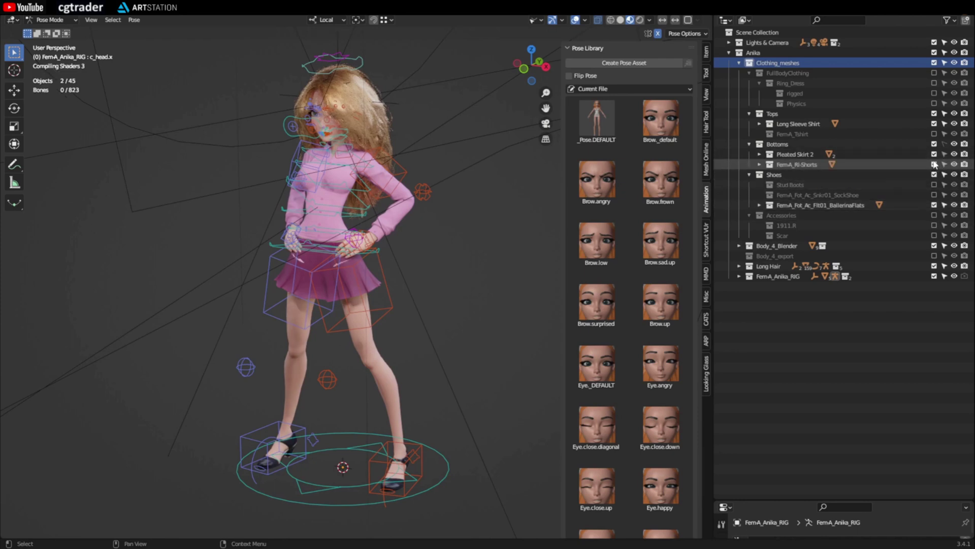
{"action": "left_click", "coordinate": [933, 154]}
{"action": "left_click", "coordinate": [934, 155]}
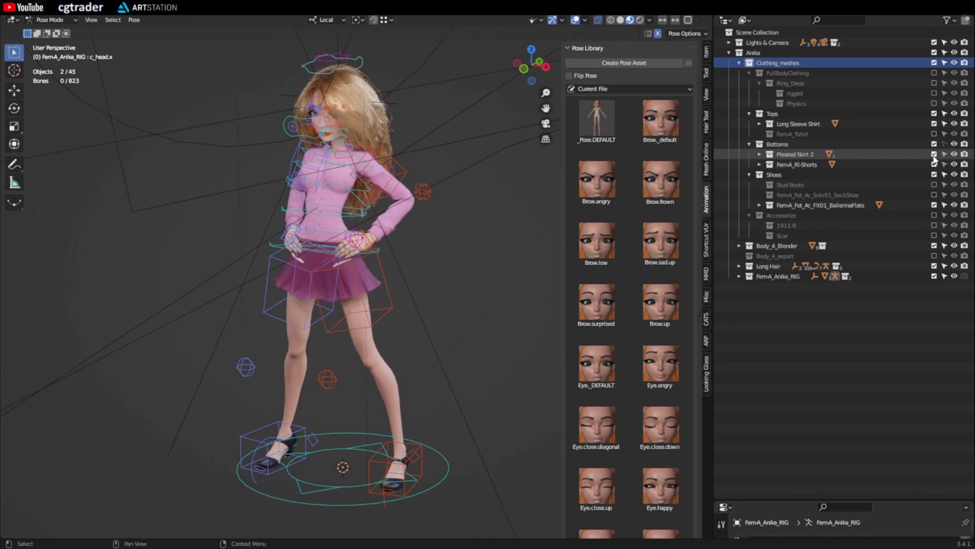
{"action": "left_click", "coordinate": [935, 134]}
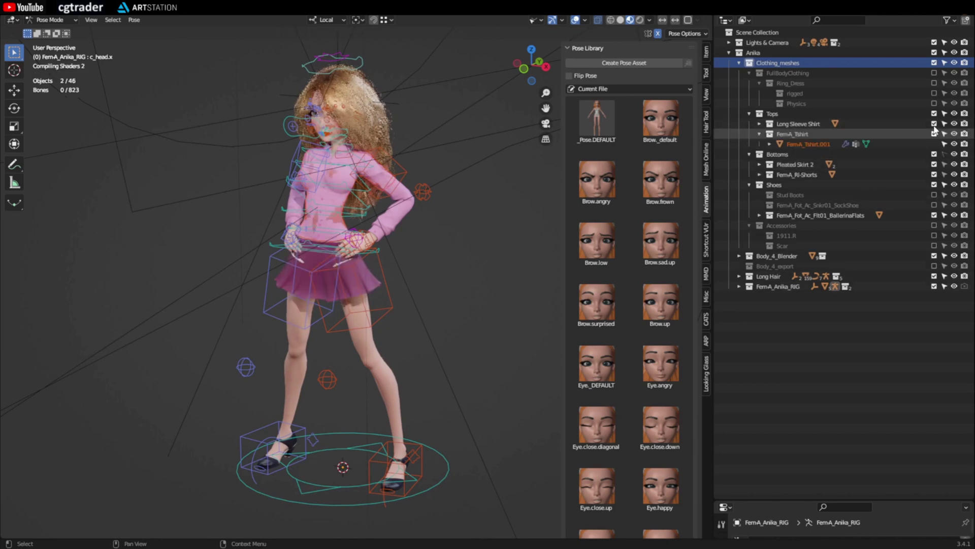
{"action": "left_click", "coordinate": [934, 124]}
{"action": "left_click", "coordinate": [934, 124]}
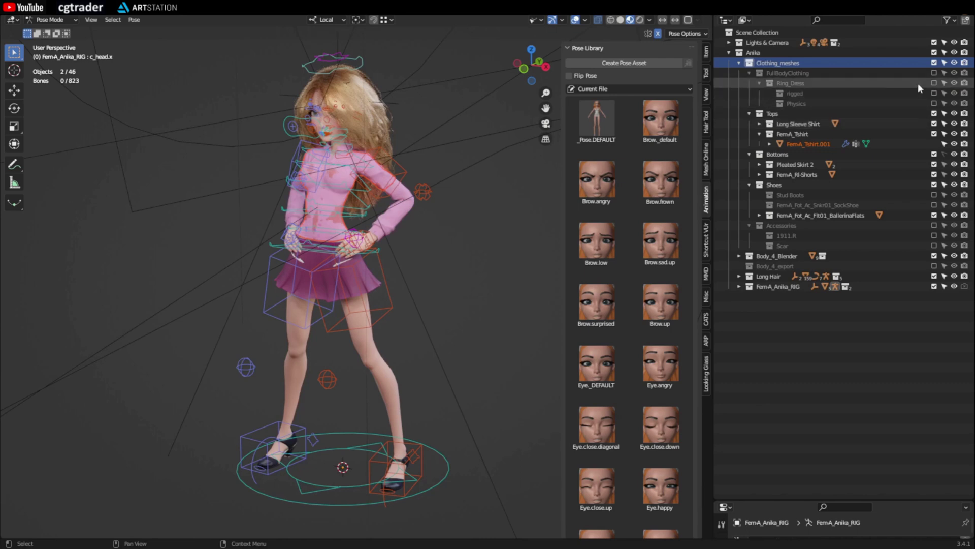
Enable the FullBodyClothing long dress and hide the Tops and Bottoms collections
{"action": "left_click", "coordinate": [935, 73]}
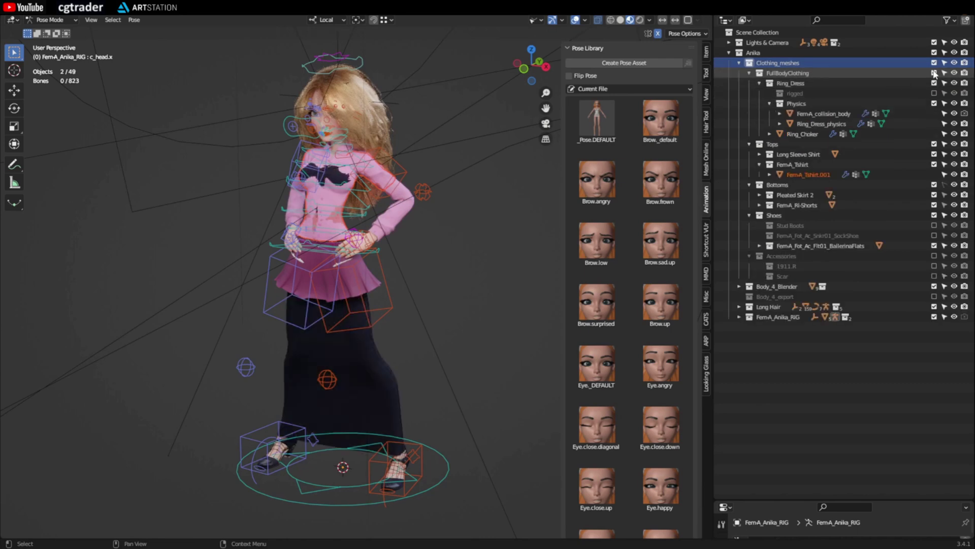
{"action": "left_click", "coordinate": [934, 145]}
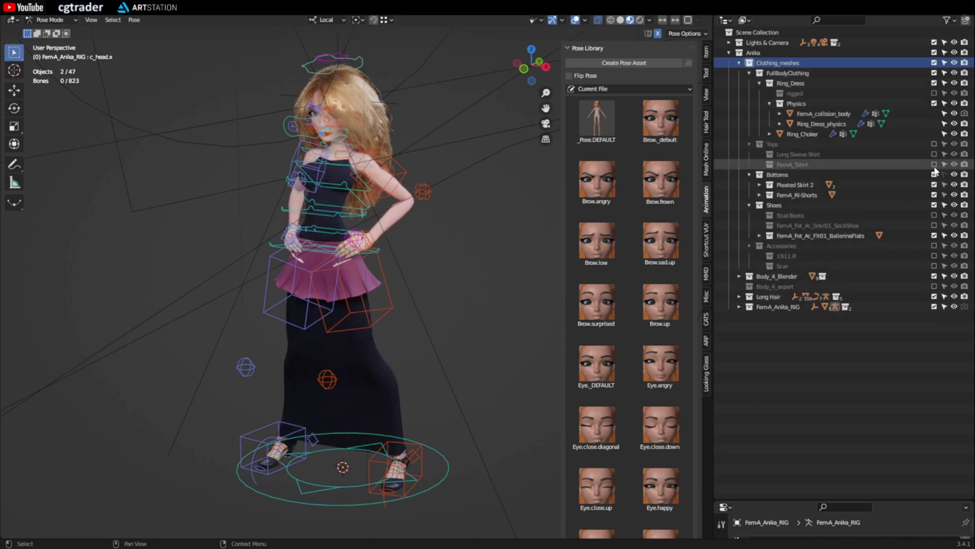
{"action": "left_click", "coordinate": [933, 173]}
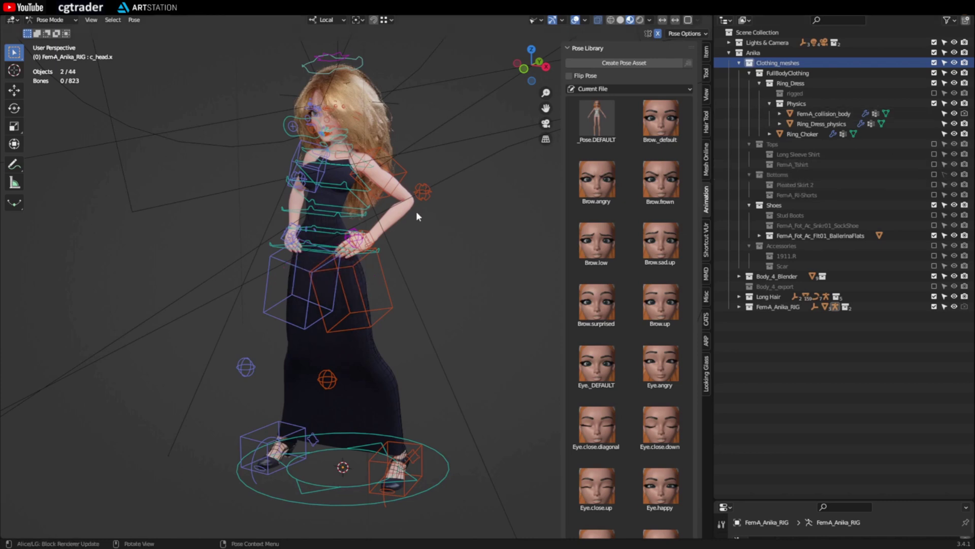
Toggle the viewport overlays off and back on, and switch to solid shading
{"action": "mouse_move", "coordinate": [370, 274]}
{"action": "middle_mouse_down"}
{"action": "mouse_move", "coordinate": [349, 264]}
{"action": "mouse_move", "coordinate": [371, 265]}
{"action": "mouse_move", "coordinate": [396, 296]}
{"action": "mouse_move", "coordinate": [363, 289]}
{"action": "middle_mouse_up"}
{"action": "key", "text": "shift+alt+z"}
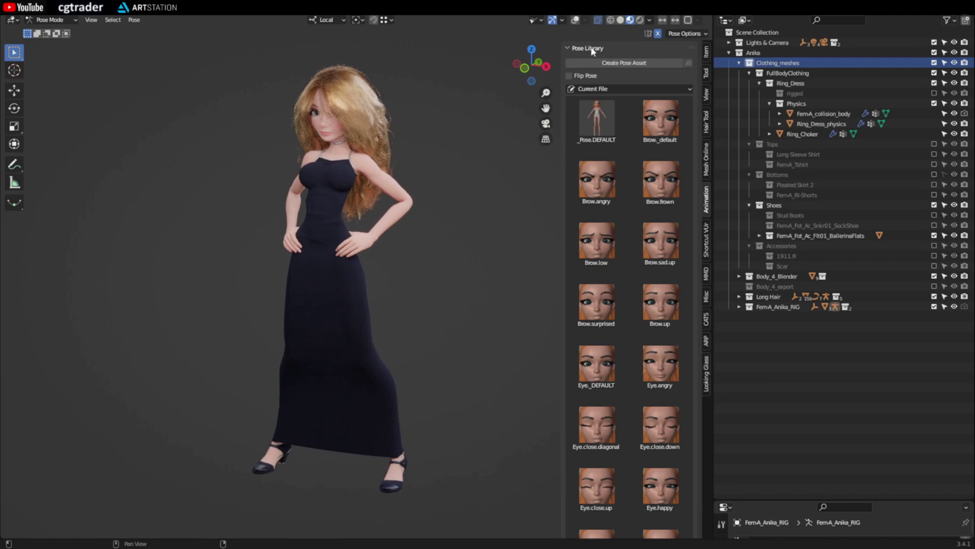
{"action": "key", "text": "shift+alt+z"}
{"action": "left_click", "coordinate": [621, 20]}
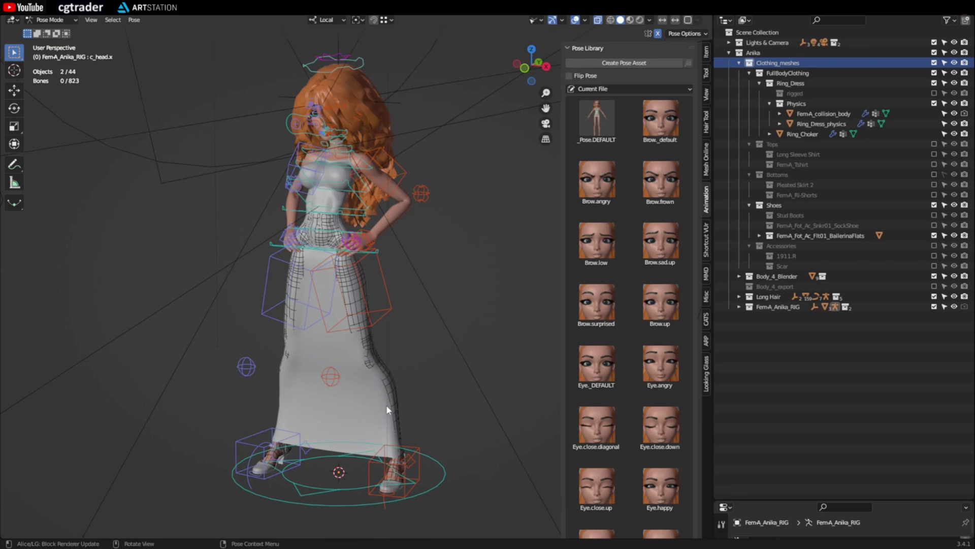
Play the dress cloth simulation and stop it at frame 88
{"action": "middle_click_drag", "start_coordinate": [335, 230], "coordinate": [364, 329]}
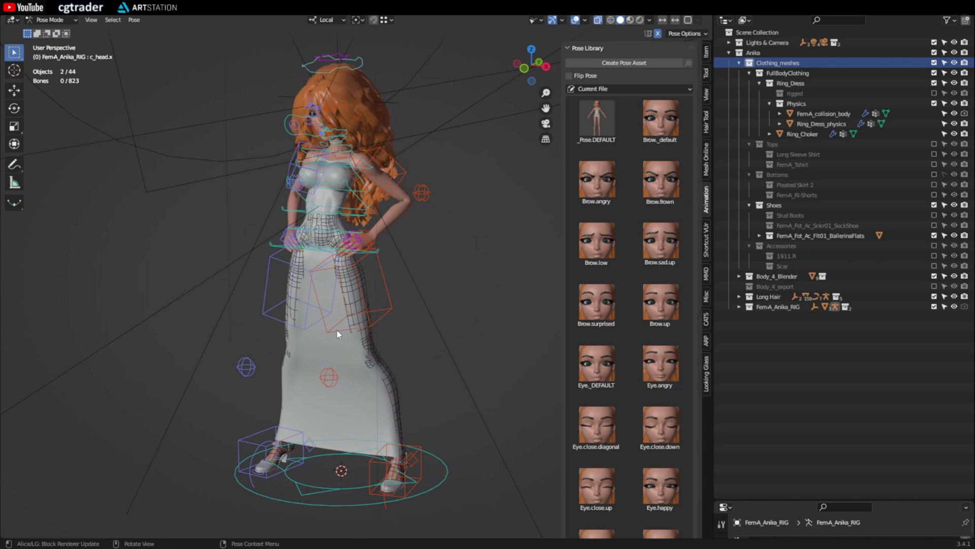
{"action": "middle_click_drag", "start_coordinate": [305, 321], "coordinate": [300, 331]}
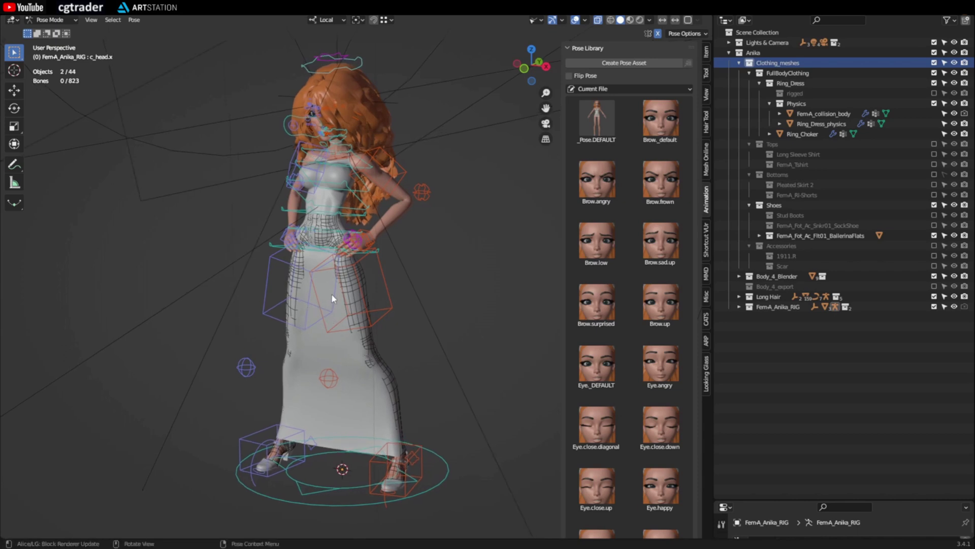
{"action": "middle_click_drag", "start_coordinate": [203, 336], "coordinate": [257, 349]}
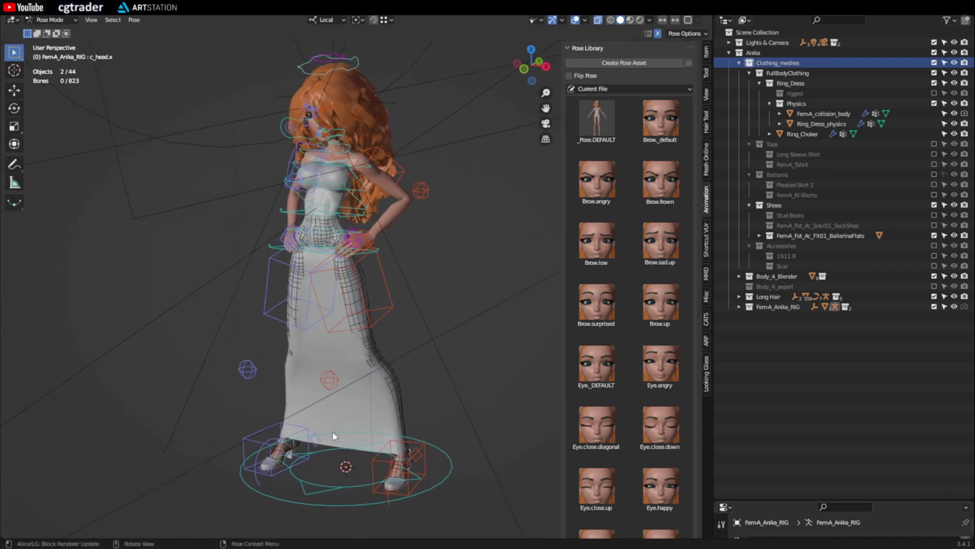
{"action": "middle_click_drag", "start_coordinate": [331, 420], "coordinate": [233, 331]}
{"action": "key", "text": "space"}
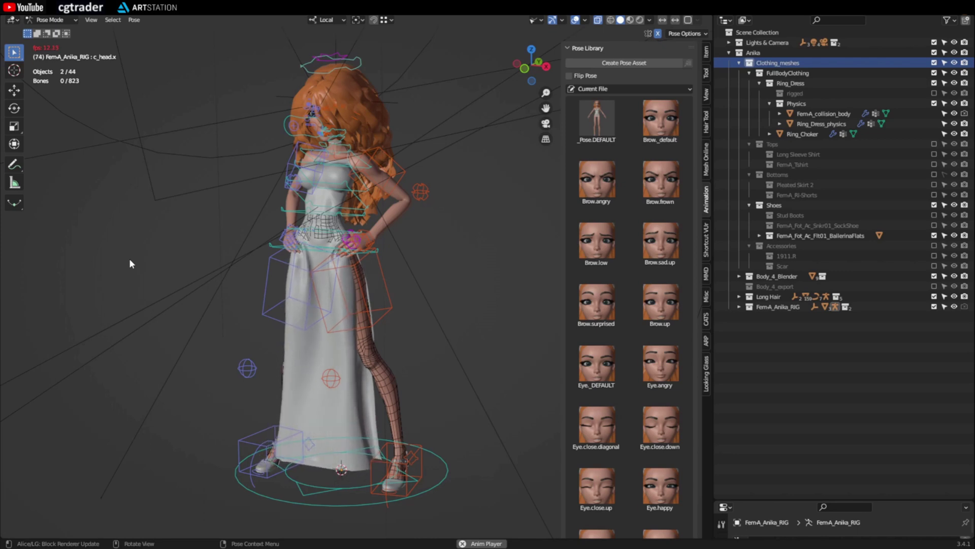
{"action": "key", "text": "space"}
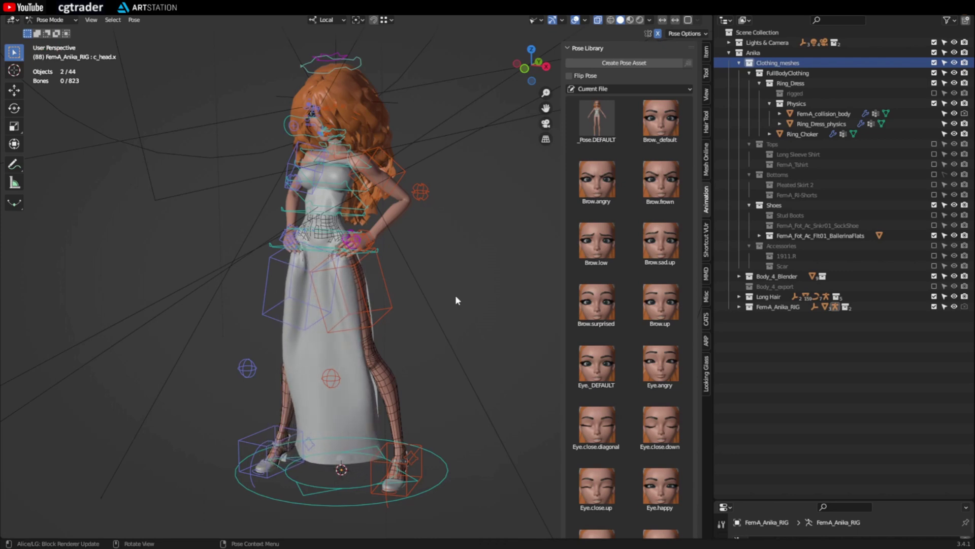
Swap the physics dress for the rigged Ring_Dress, select the foot IK bone, use Material Preview
{"action": "left_click", "coordinate": [934, 93]}
{"action": "left_click", "coordinate": [934, 113]}
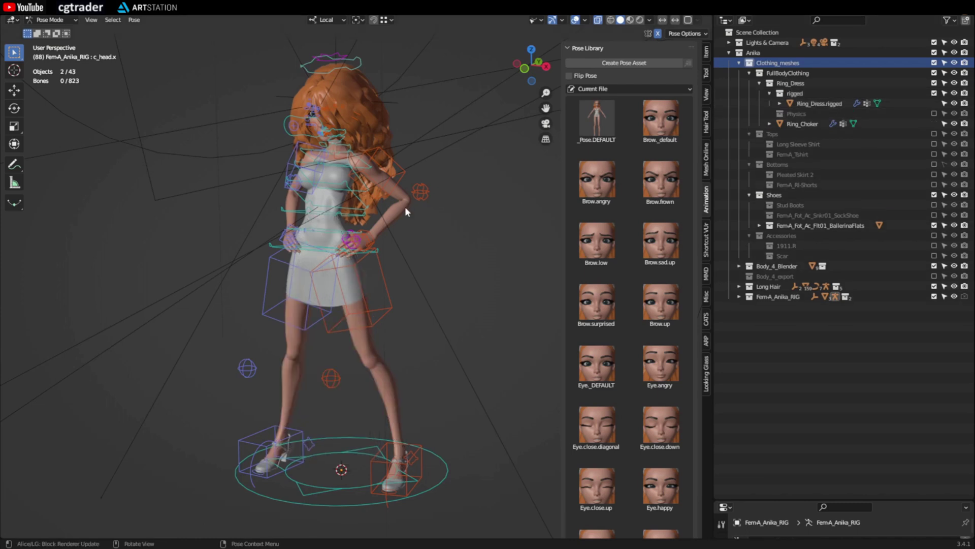
{"action": "middle_click_drag", "start_coordinate": [405, 211], "coordinate": [315, 271]}
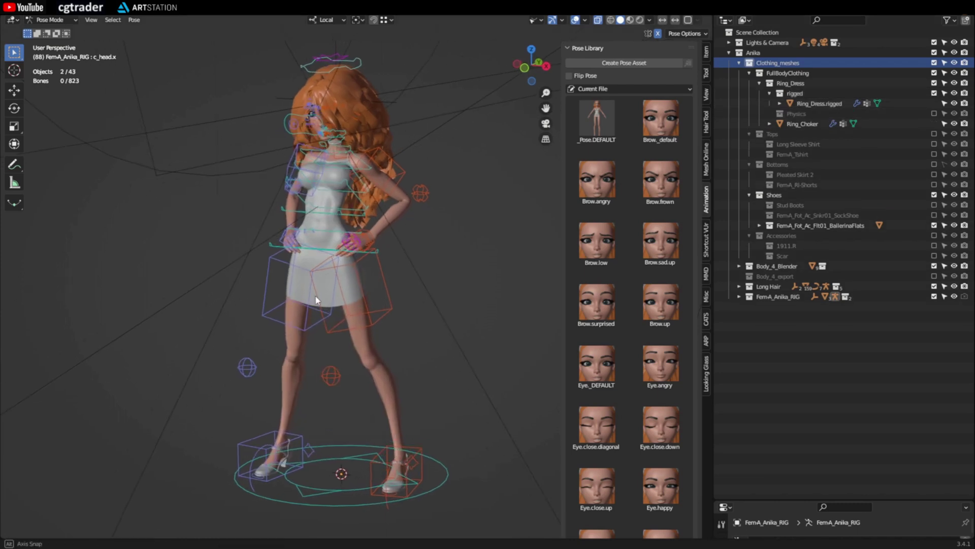
{"action": "left_click", "coordinate": [424, 480]}
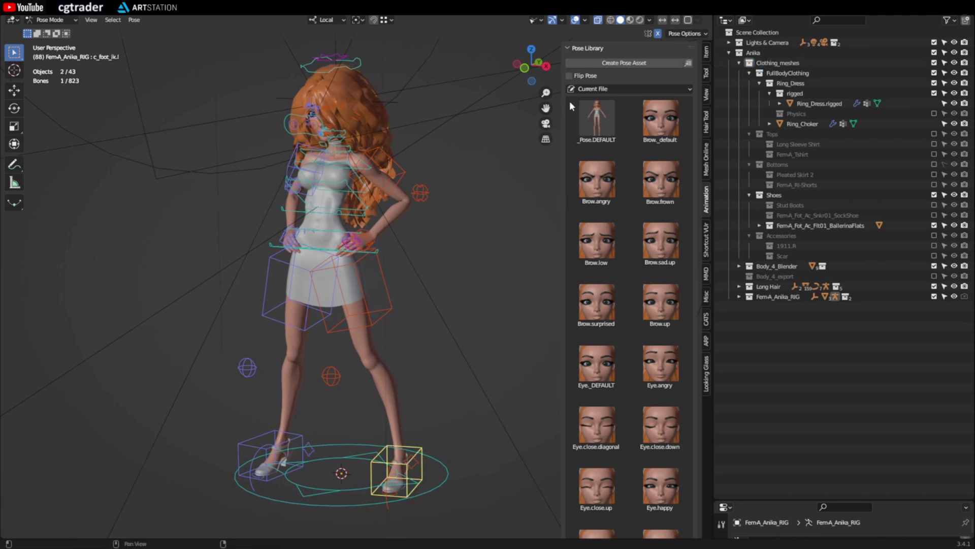
{"action": "left_click", "coordinate": [630, 20]}
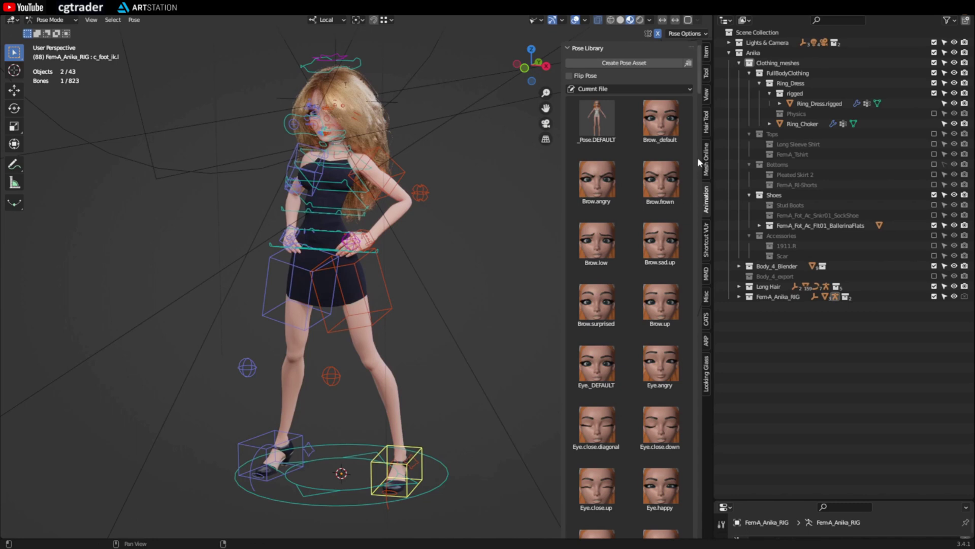
{"action": "left_click_drag", "start_coordinate": [700, 89], "coordinate": [694, 462]}
Apply the Ps002.pis01idle pose to the body and Ps002A.pis01.hair to the hair
{"action": "left_click", "coordinate": [596, 236]}
{"action": "left_click", "coordinate": [288, 69]}
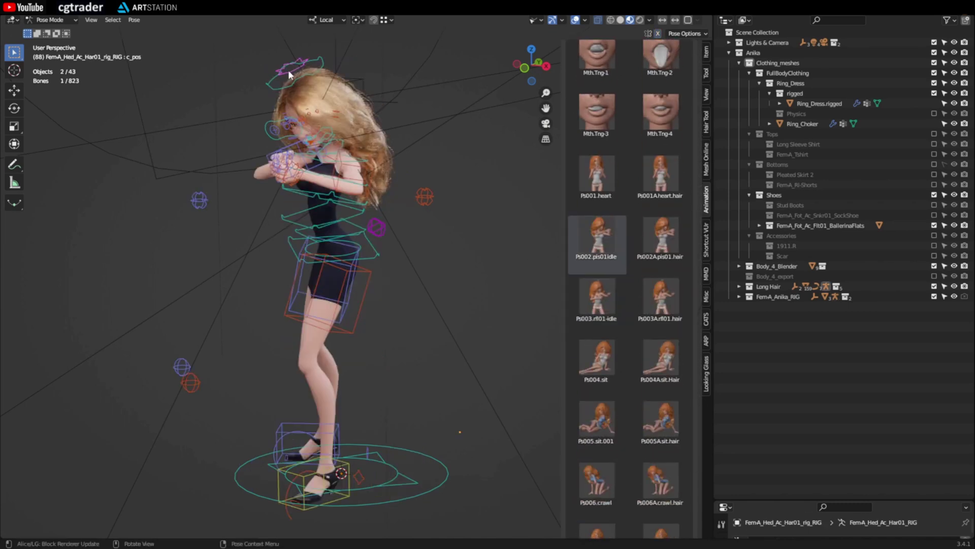
{"action": "left_click", "coordinate": [660, 236]}
{"action": "middle_click_drag", "start_coordinate": [413, 294], "coordinate": [457, 283]}
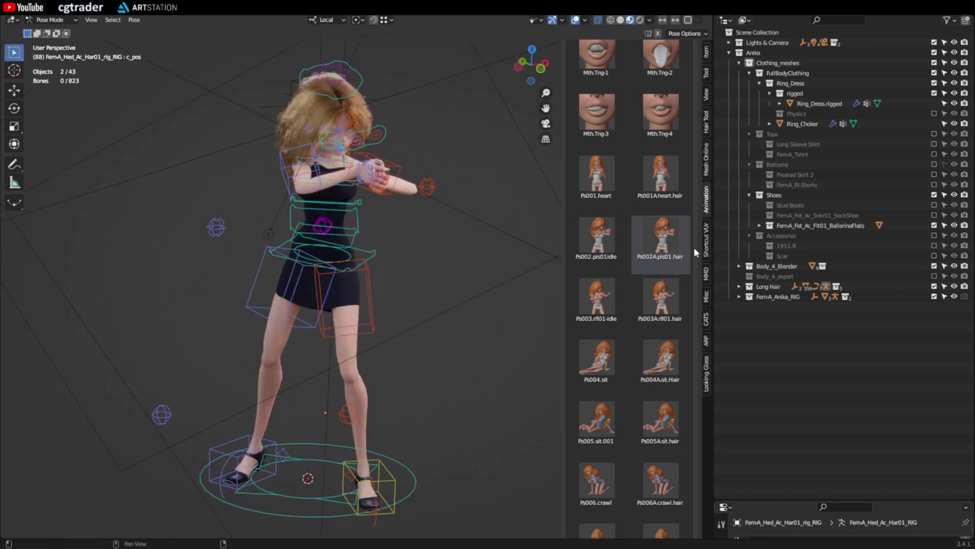
Include the 1911.R pistol, hide the overlays and inspect the posed character up close
{"action": "left_click", "coordinate": [934, 245]}
{"action": "key", "text": "shift+alt+z"}
{"action": "scroll", "coordinate": [419, 224], "scroll_direction": "up", "scroll_amount": 6}
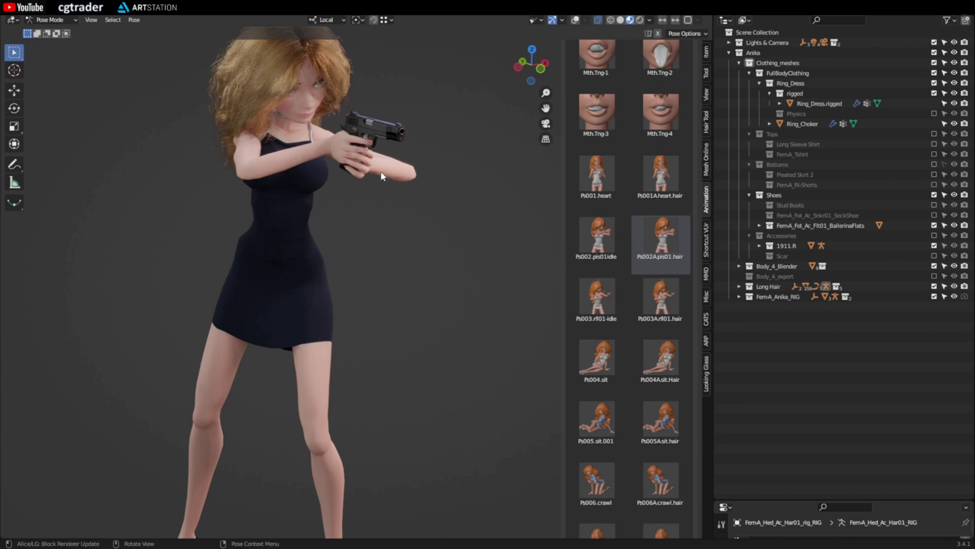
{"action": "middle_click_drag", "start_coordinate": [343, 198], "coordinate": [328, 265]}
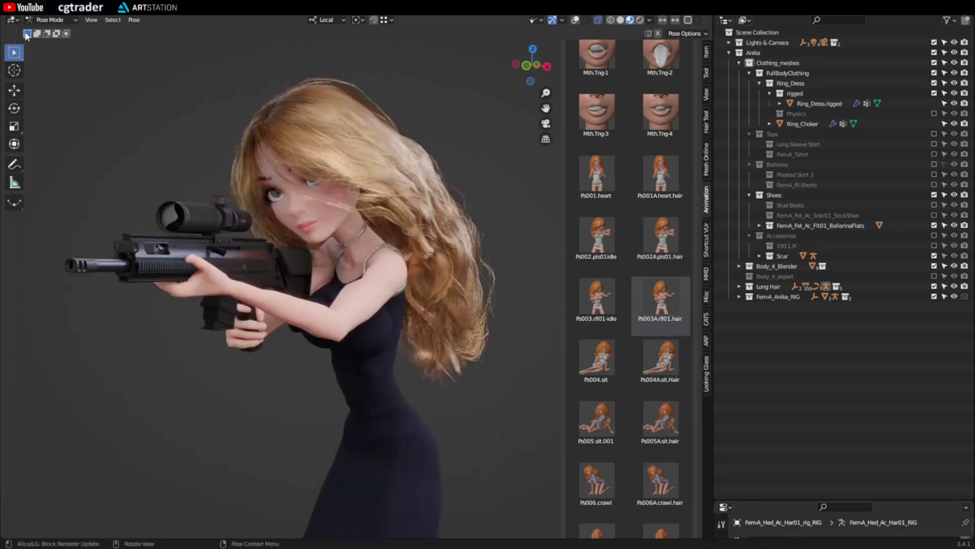
{"action": "middle_click_drag", "start_coordinate": [139, 210], "coordinate": [224, 278]}
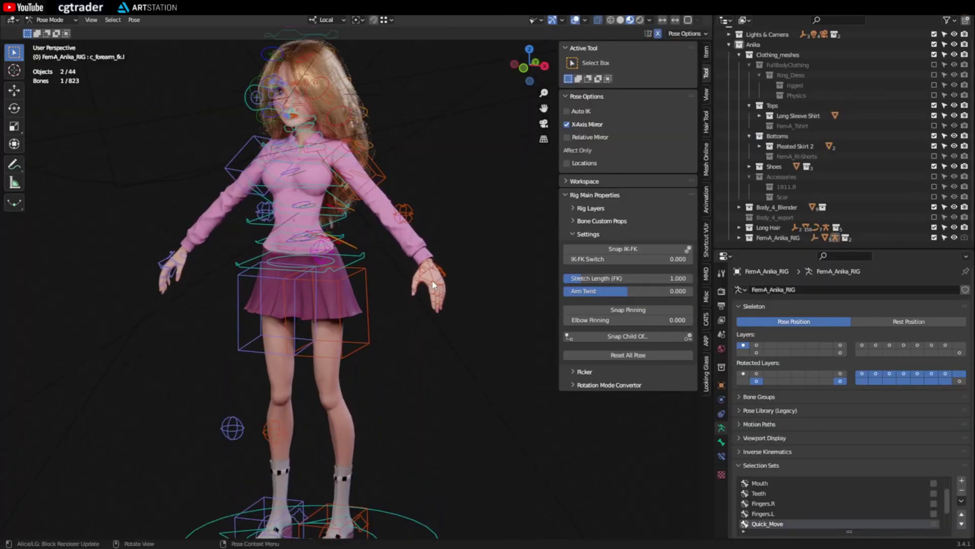
Lower the left hand IK controller and snap the arm from IK to FK
{"action": "left_click", "coordinate": [435, 279]}
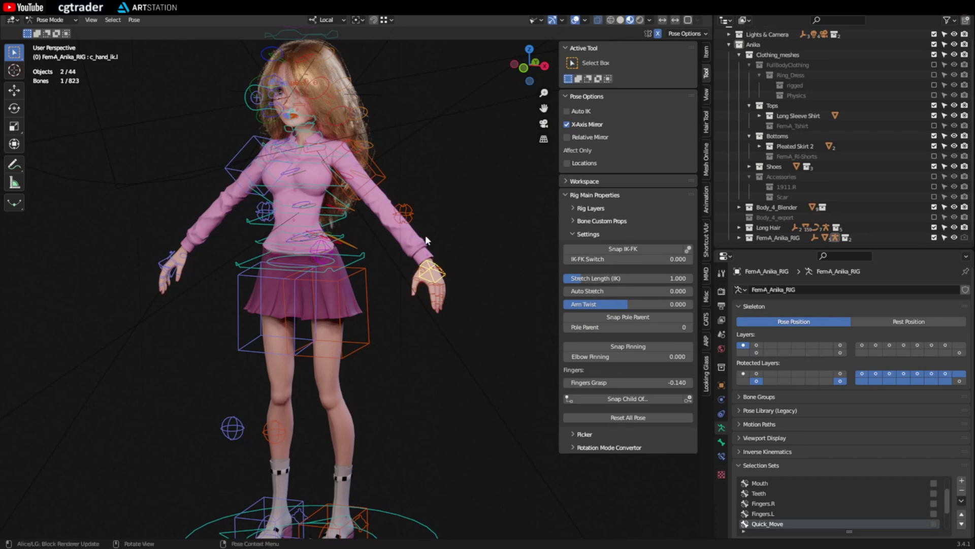
{"action": "middle_click_drag", "start_coordinate": [508, 244], "coordinate": [568, 258]}
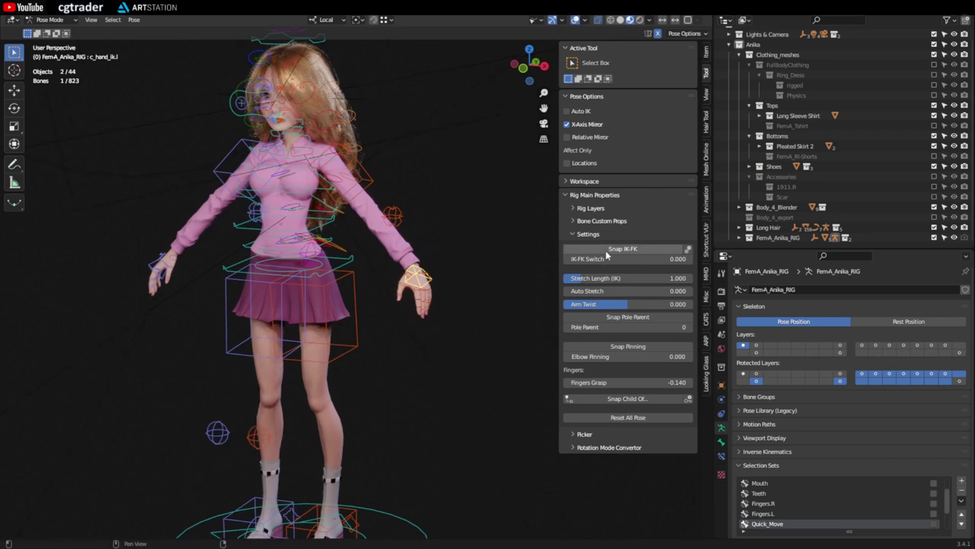
{"action": "scroll", "coordinate": [337, 309], "scroll_direction": "up", "scroll_amount": 3}
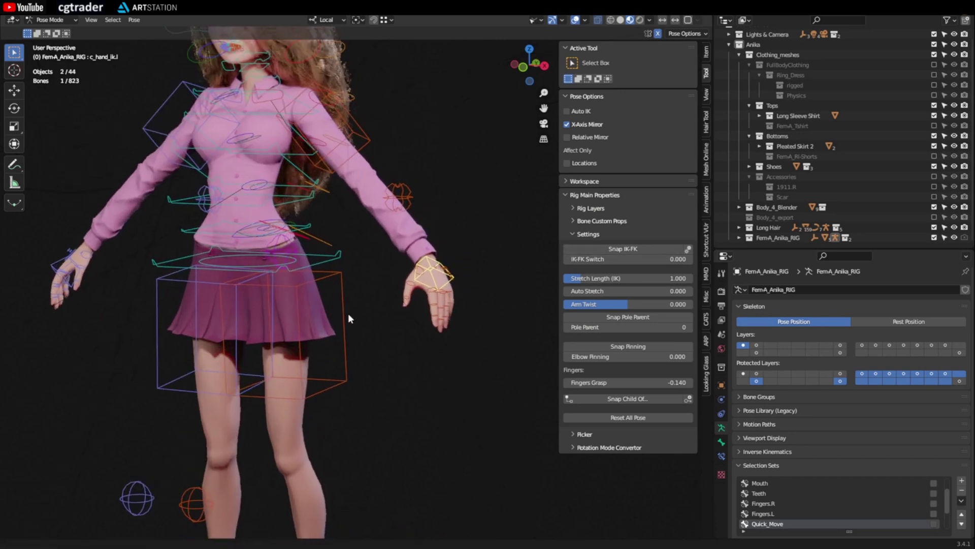
{"action": "key", "text": "g"}
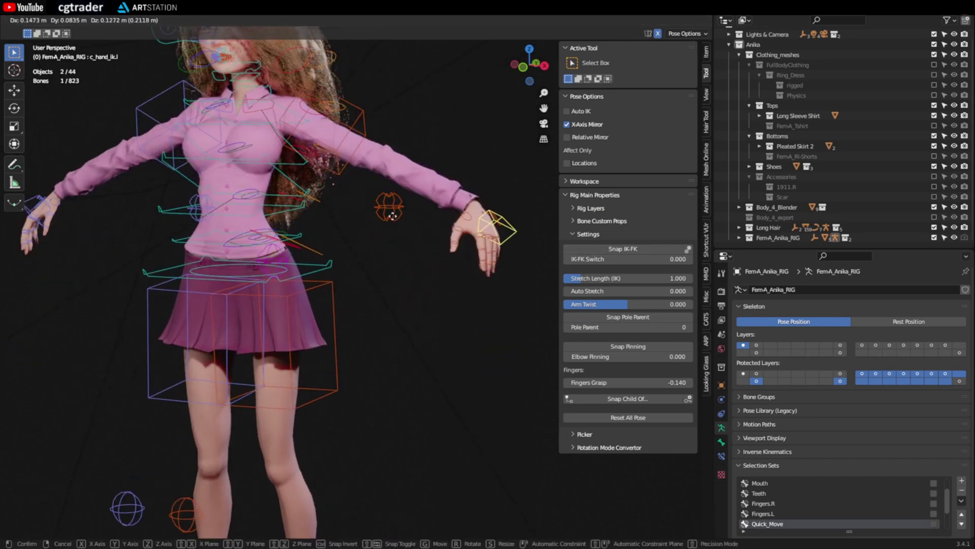
{"action": "left_click", "coordinate": [329, 298]}
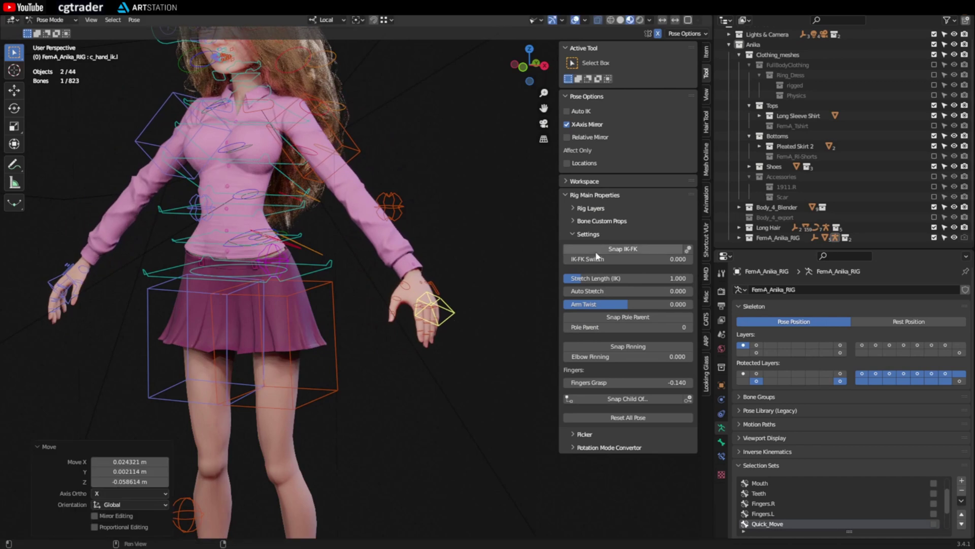
{"action": "left_click", "coordinate": [597, 251]}
{"action": "middle_click_drag", "start_coordinate": [393, 269], "coordinate": [373, 263]}
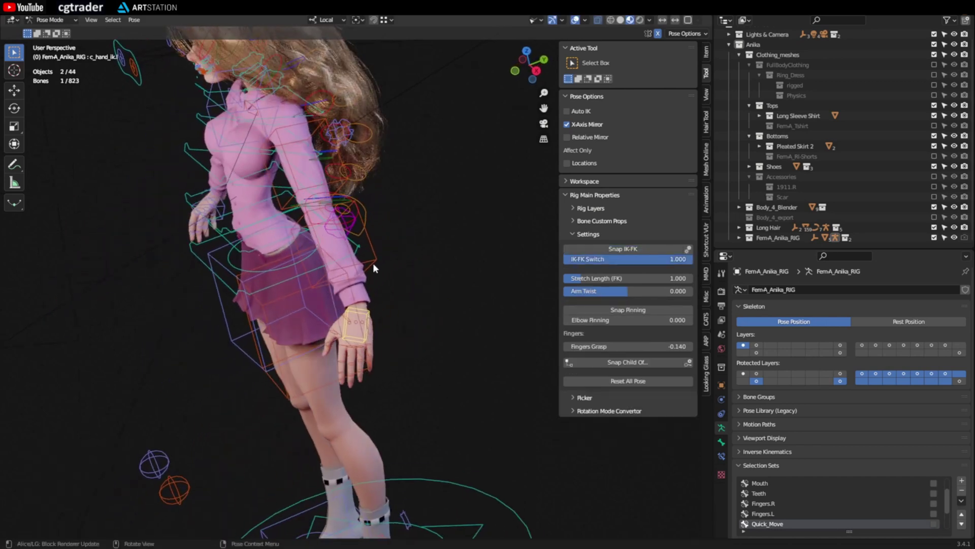
Rotate the left FK forearm to 101° and snap the arm back to IK
{"action": "left_click", "coordinate": [423, 341]}
{"action": "key", "text": "r"}
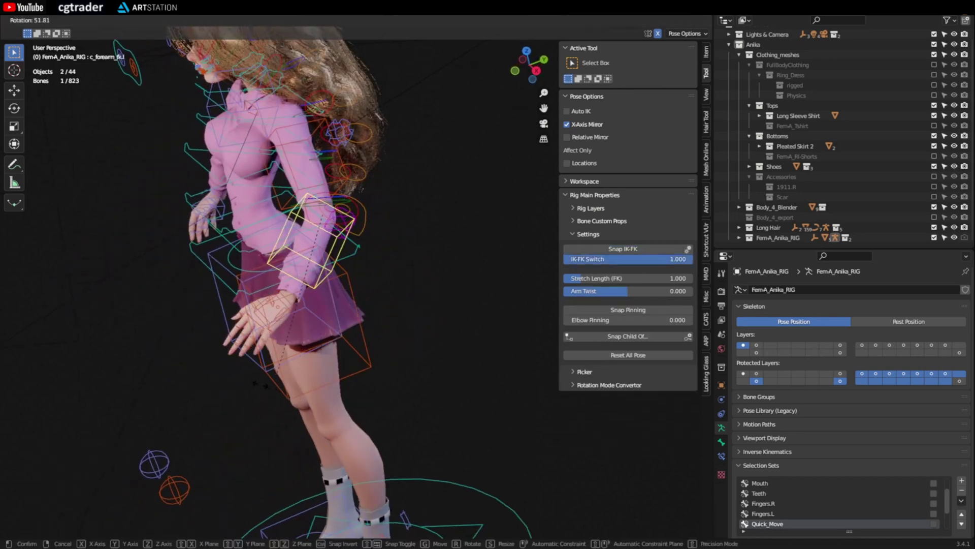
{"action": "left_click", "coordinate": [181, 285]}
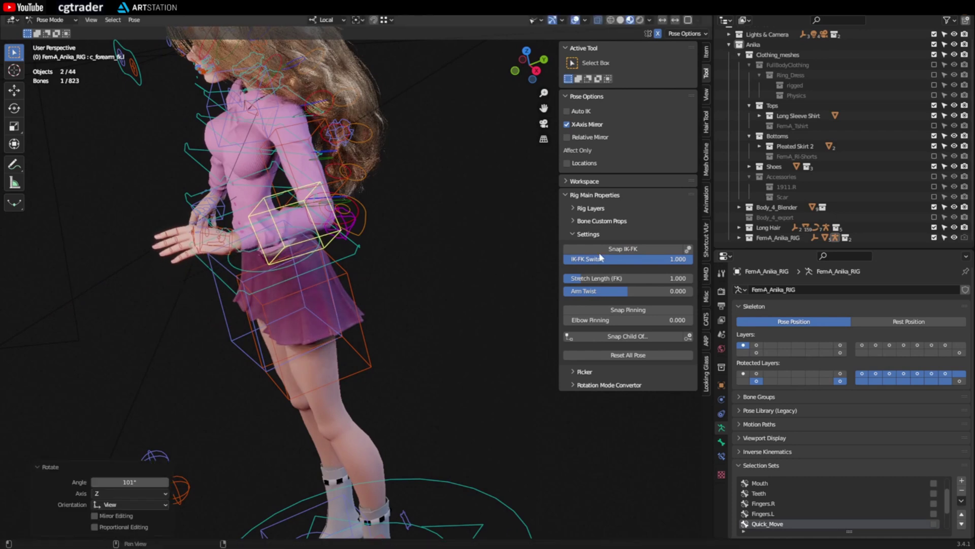
{"action": "left_click", "coordinate": [614, 249]}
{"action": "middle_click_drag", "start_coordinate": [328, 300], "coordinate": [554, 306]}
{"action": "left_click", "coordinate": [555, 306]}
Move the left hand IK down and outward, and test Stretch Length before restoring 1.000
{"action": "left_click", "coordinate": [419, 296]}
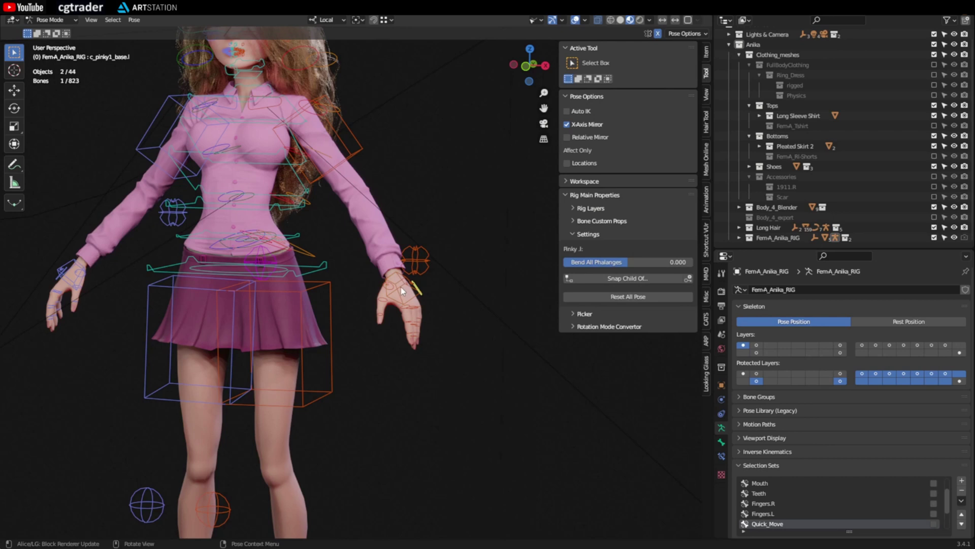
{"action": "key", "text": "g"}
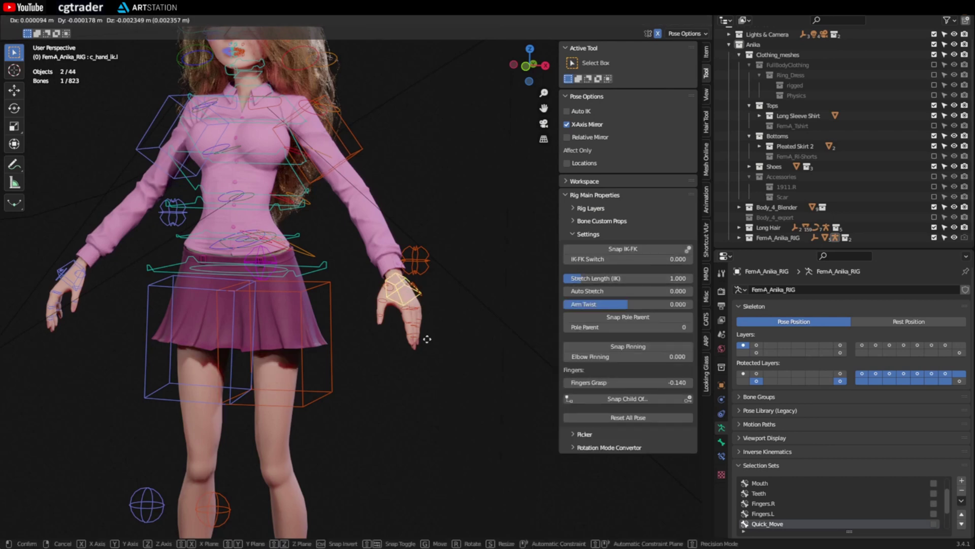
{"action": "left_click", "coordinate": [484, 408]}
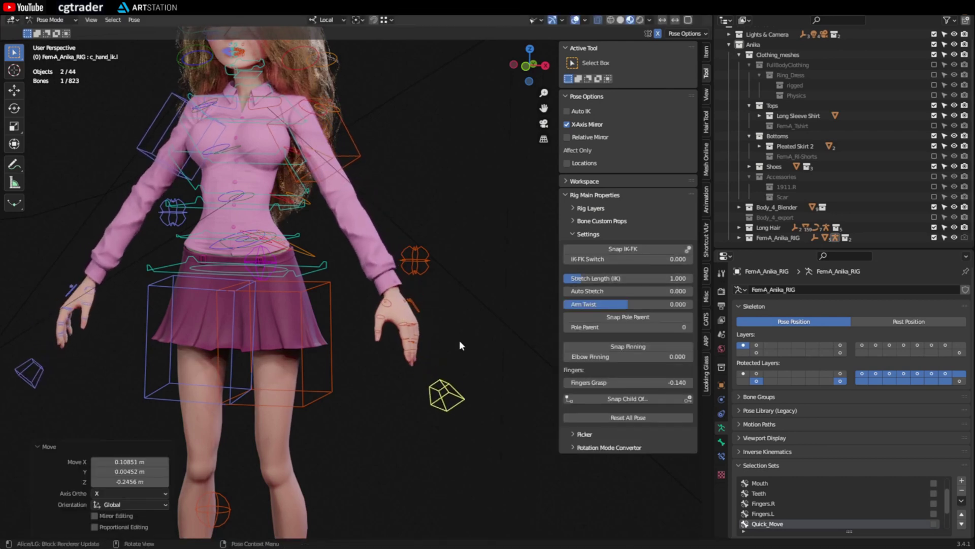
{"action": "mouse_move", "coordinate": [575, 277]}
{"action": "left_mouse_down"}
{"action": "mouse_move", "coordinate": [559, 277]}
{"action": "mouse_move", "coordinate": [577, 278]}
{"action": "left_mouse_up"}
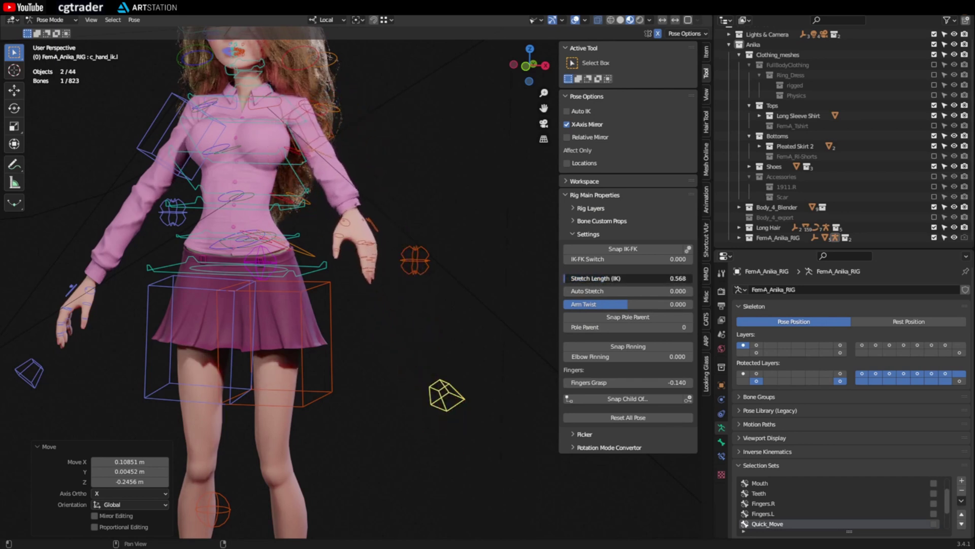
{"action": "middle_click_drag", "start_coordinate": [407, 305], "coordinate": [345, 312]}
Show the second bone layer and reposition the left hand IK controller
{"action": "left_click", "coordinate": [752, 345], "text": "shift"}
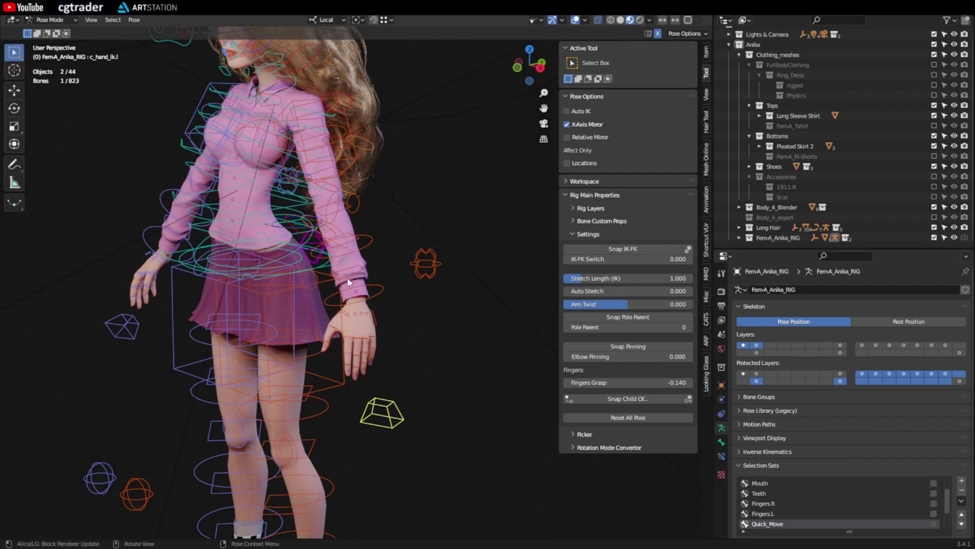
{"action": "left_click", "coordinate": [357, 208]}
{"action": "mouse_move", "coordinate": [356, 208]}
{"action": "middle_mouse_down"}
{"action": "mouse_move", "coordinate": [335, 226]}
{"action": "mouse_move", "coordinate": [367, 231]}
{"action": "mouse_move", "coordinate": [370, 205]}
{"action": "middle_mouse_up"}
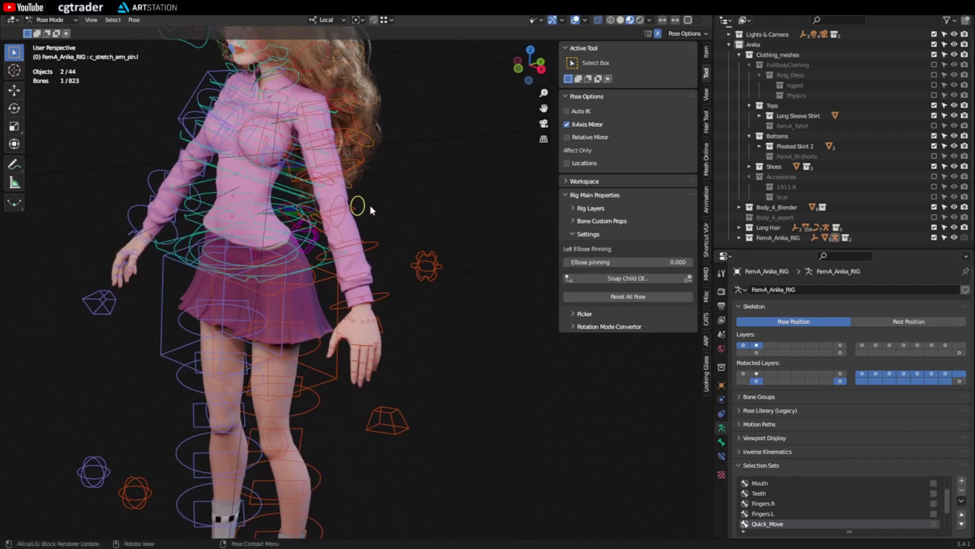
{"action": "left_click", "coordinate": [381, 420]}
{"action": "key", "text": "g"}
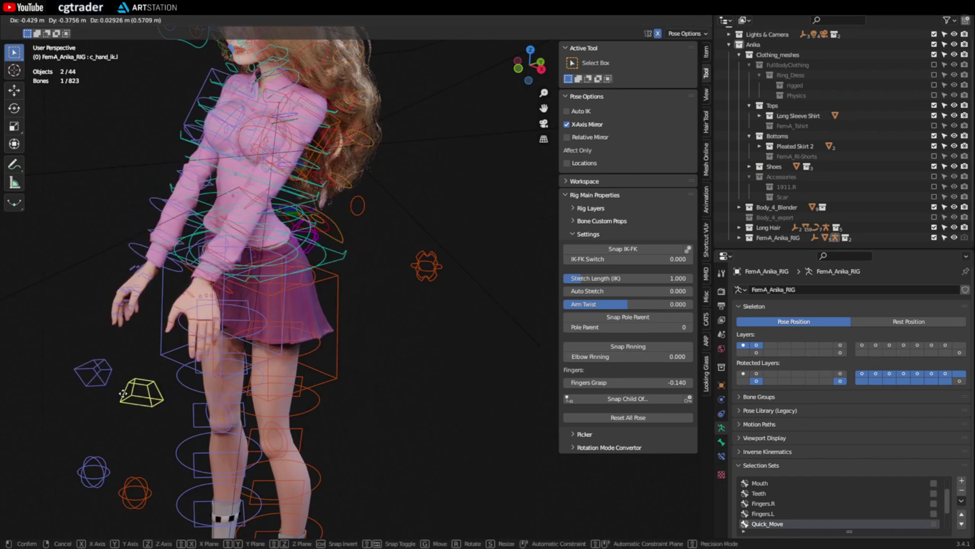
{"action": "left_click", "coordinate": [472, 324]}
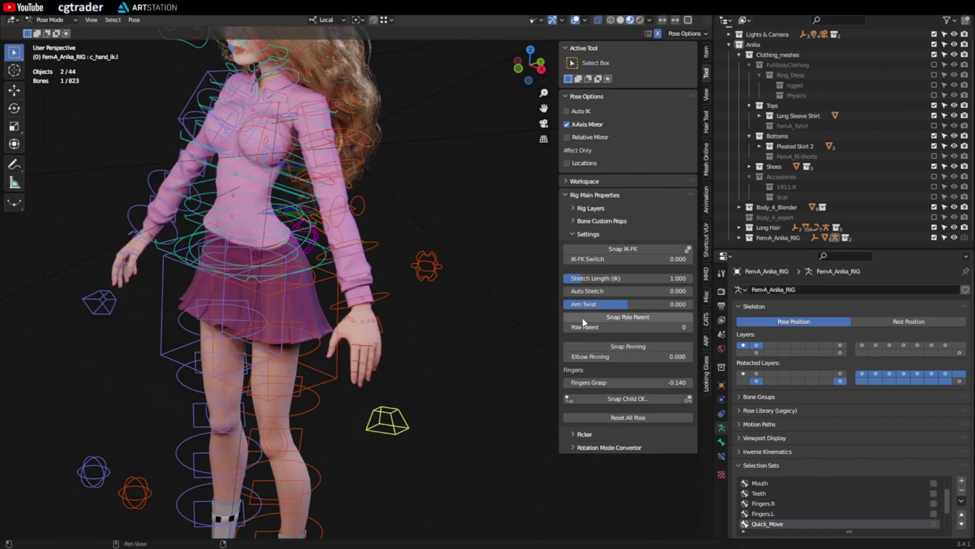
Test elbow pinning with a cancelled hand move, then reset Elbow Pinning to 0
{"action": "left_click", "coordinate": [590, 348]}
{"action": "key", "text": "g"}
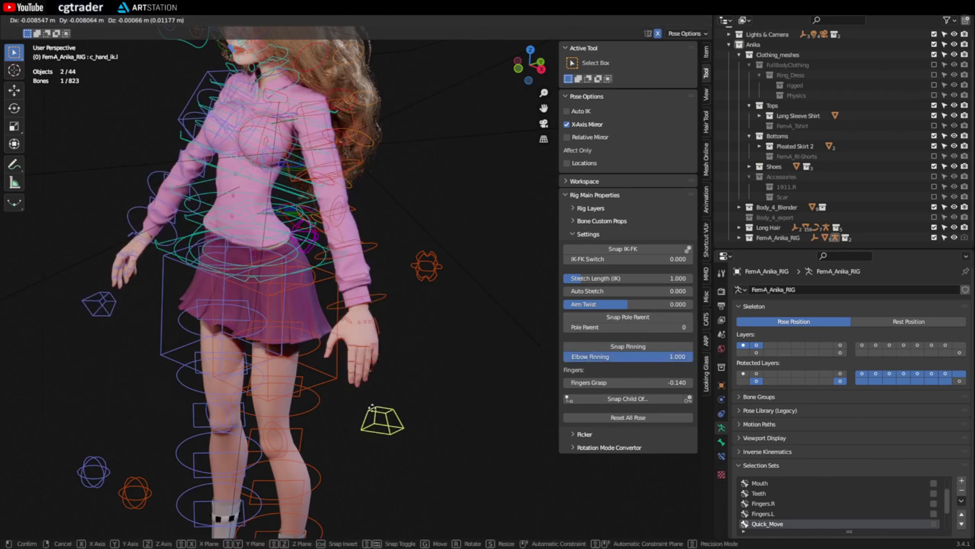
{"action": "right_click", "coordinate": [271, 296]}
{"action": "double_click", "coordinate": [589, 357]}
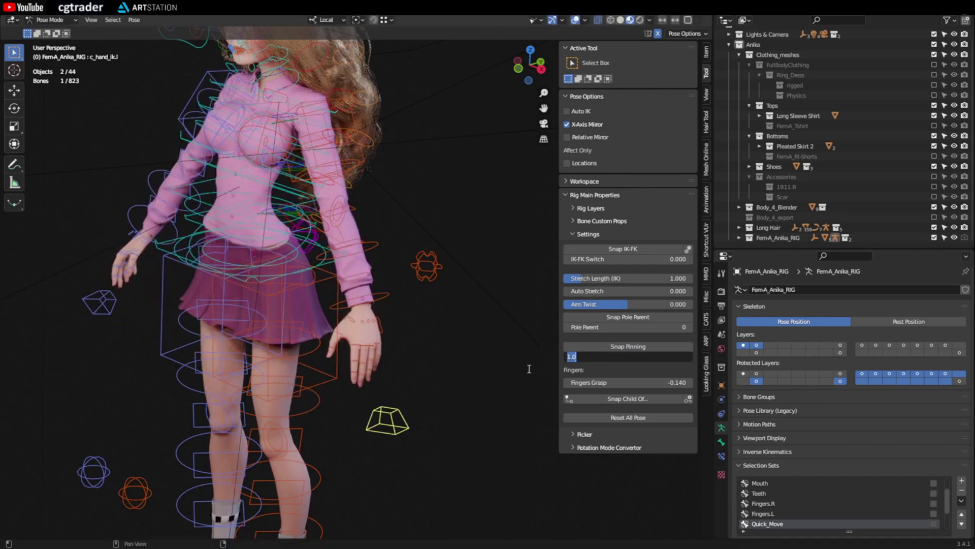
{"action": "type", "text": "00"}
{"action": "key", "text": "Return"}
{"action": "middle_click_drag", "start_coordinate": [529, 368], "coordinate": [489, 379]}
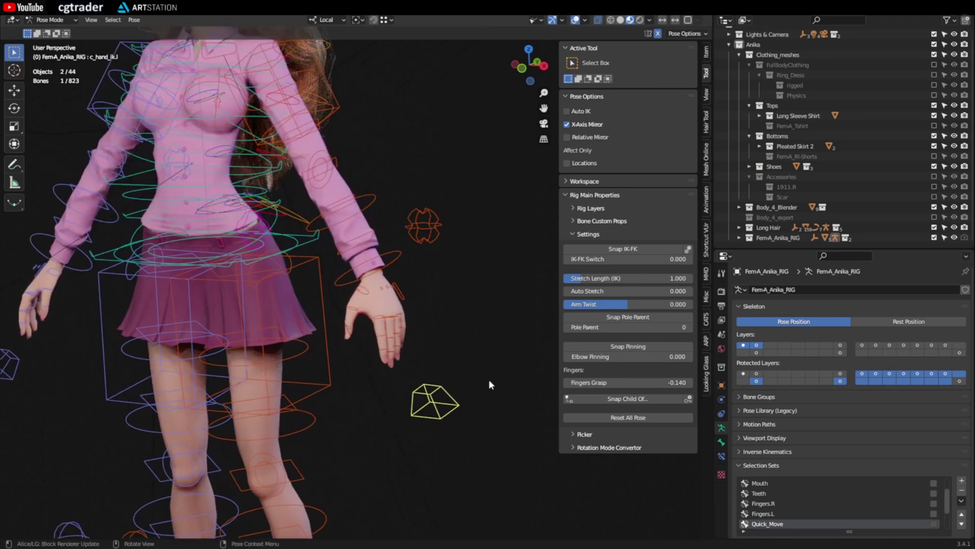
Curl the left hand's fingers into a slight grasp and show its bone constraints
{"action": "mouse_move", "coordinate": [628, 382]}
{"action": "left_mouse_down"}
{"action": "mouse_move", "coordinate": [671, 382]}
{"action": "mouse_move", "coordinate": [623, 382]}
{"action": "left_mouse_up"}
{"action": "middle_click_drag", "start_coordinate": [531, 413], "coordinate": [554, 406]}
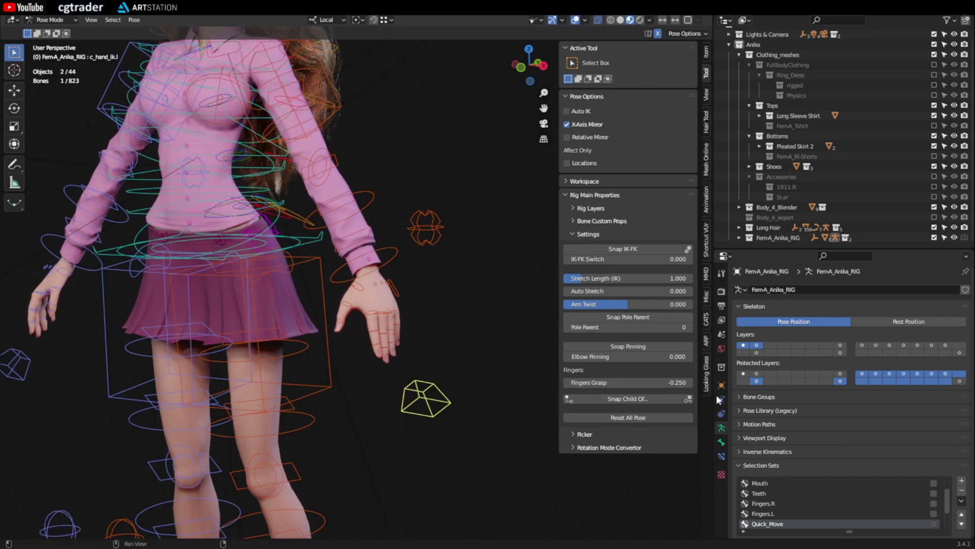
{"action": "left_click", "coordinate": [721, 455]}
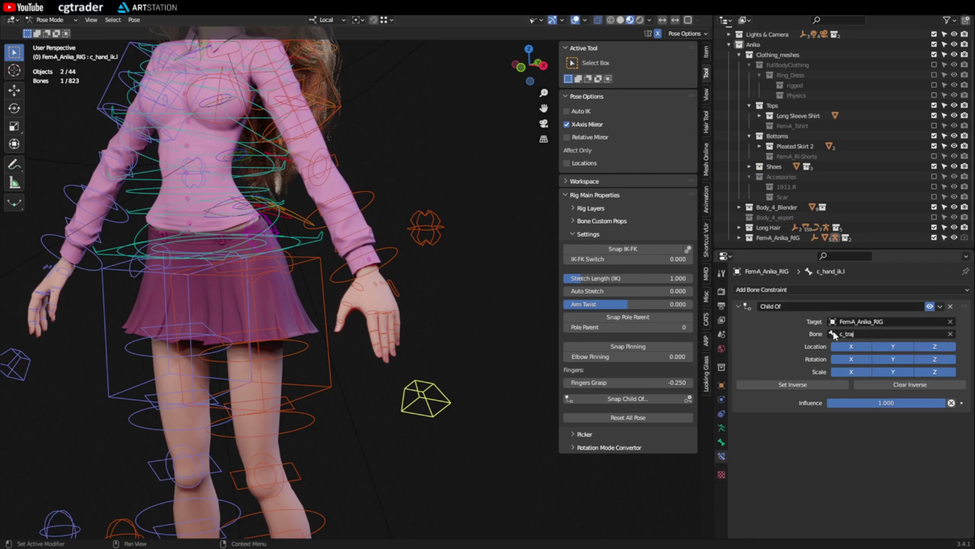
Snap the left hand IK control's Child Of parent to c_traj
{"action": "left_click", "coordinate": [781, 290]}
{"action": "middle_click_drag", "start_coordinate": [419, 312], "coordinate": [447, 289]}
{"action": "left_click", "coordinate": [616, 400]}
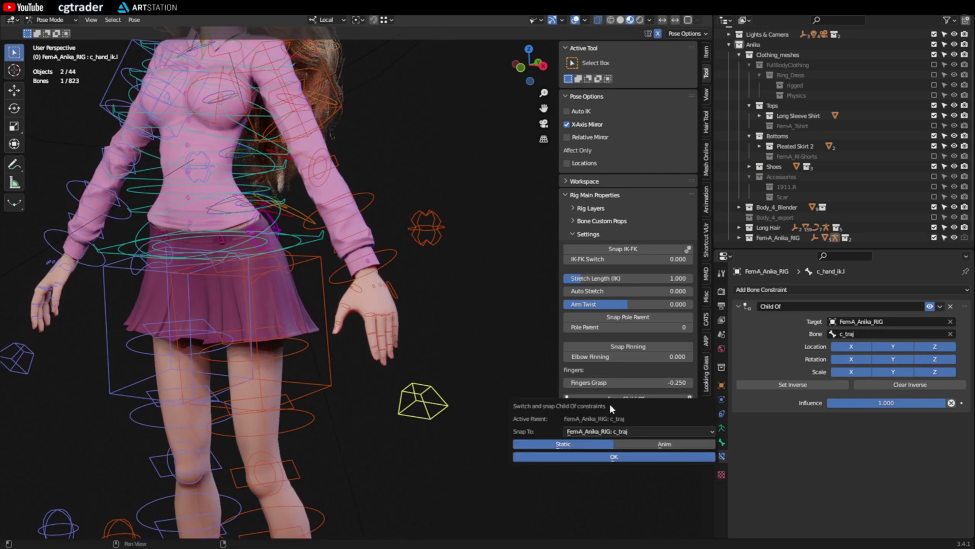
{"action": "left_click", "coordinate": [599, 436]}
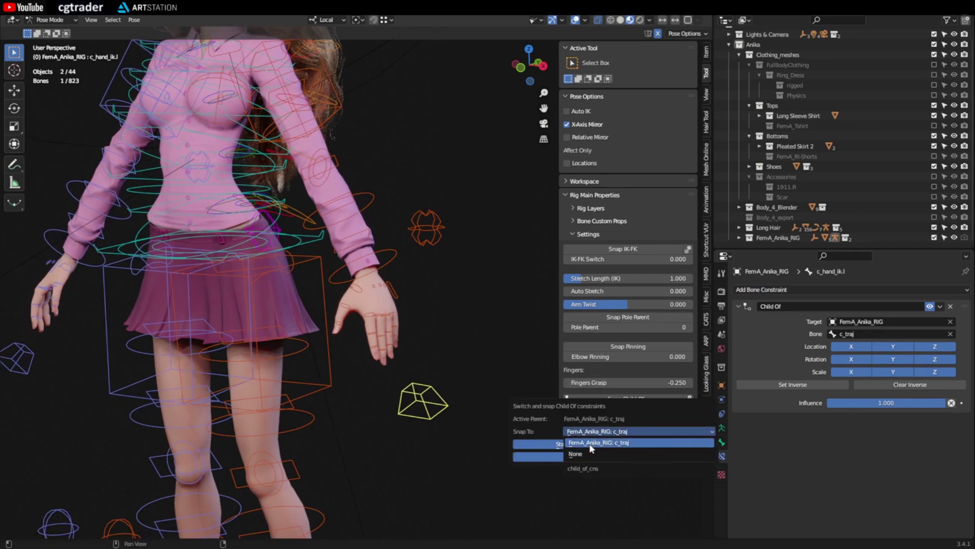
{"action": "left_click", "coordinate": [590, 447]}
{"action": "key", "text": "Home"}
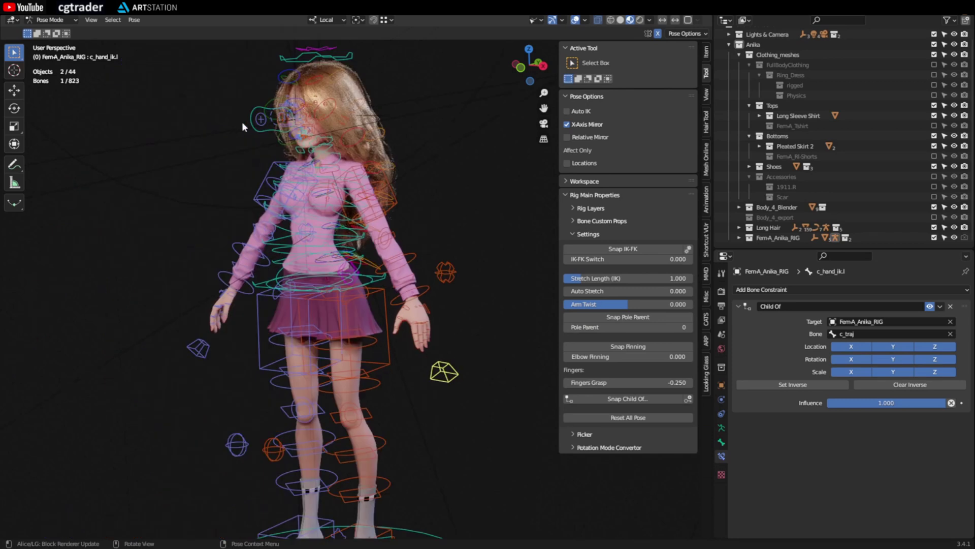
Select the eye target, head and left hand IK controls to check their settings
{"action": "left_click", "coordinate": [260, 119]}
{"action": "middle_click_drag", "start_coordinate": [248, 124], "coordinate": [269, 234], "text": "shift"}
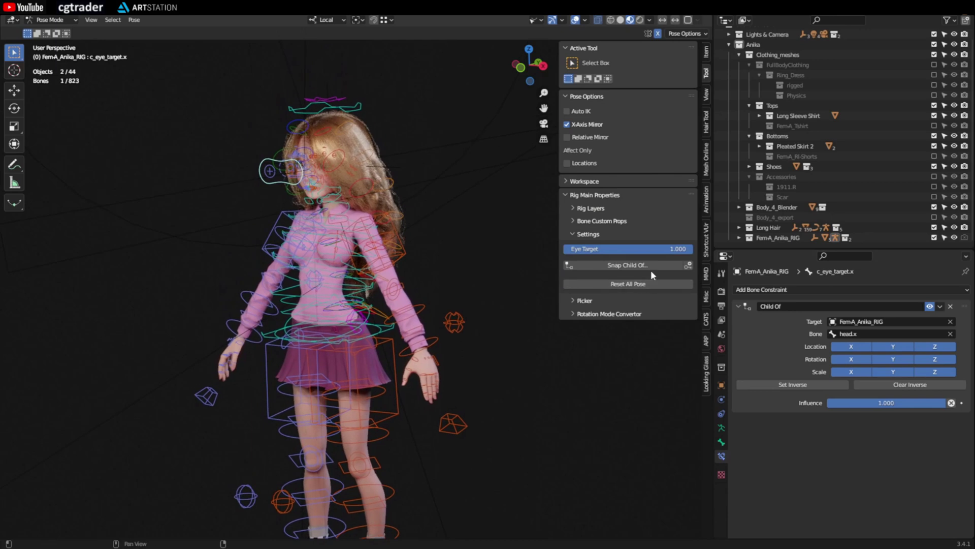
{"action": "left_click", "coordinate": [367, 112]}
{"action": "middle_click_drag", "start_coordinate": [505, 346], "coordinate": [471, 296]}
{"action": "scroll", "coordinate": [471, 297], "scroll_direction": "down", "scroll_amount": 2}
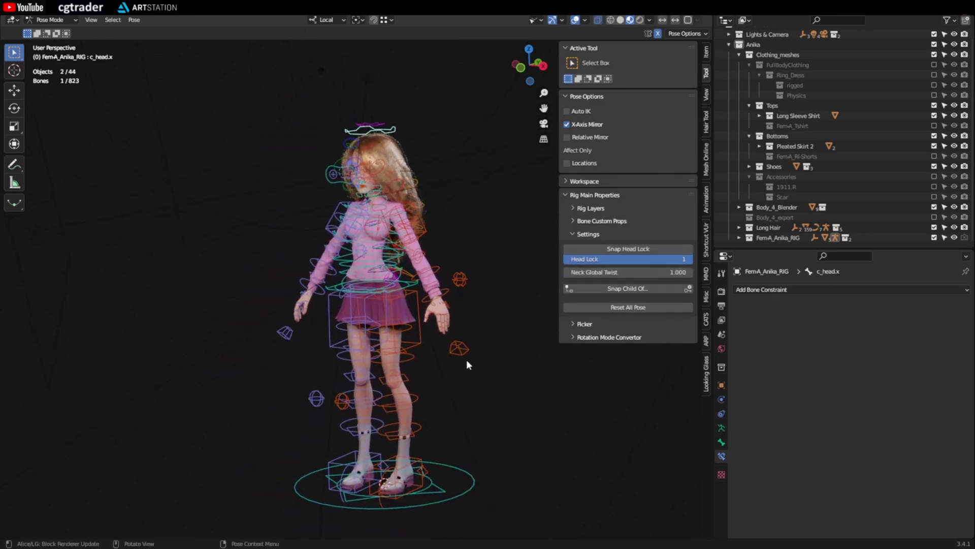
{"action": "scroll", "coordinate": [482, 358], "scroll_direction": "up", "scroll_amount": 1}
{"action": "left_click", "coordinate": [437, 302]}
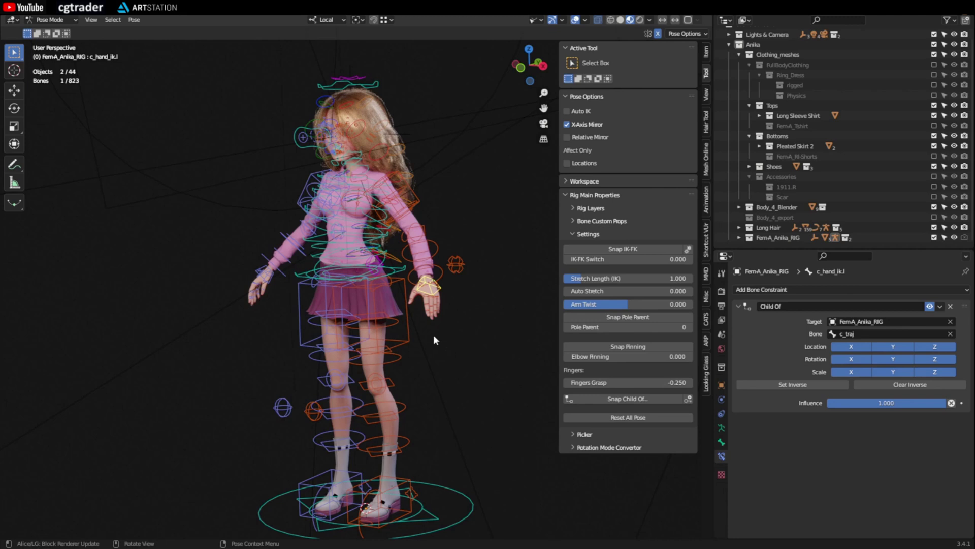
{"action": "middle_click_drag", "start_coordinate": [340, 338], "coordinate": [425, 198]}
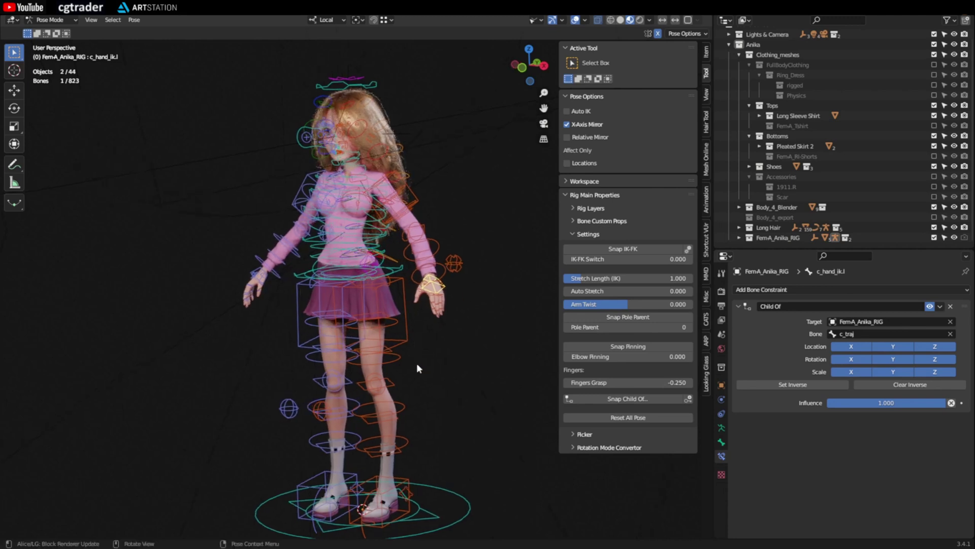
{"action": "middle_click_drag", "start_coordinate": [418, 368], "coordinate": [236, 121]}
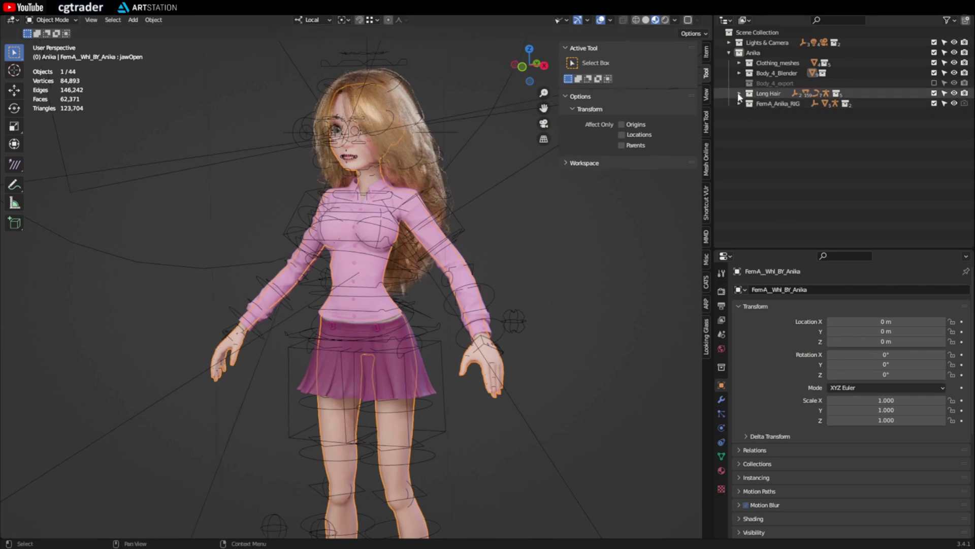
Swap Body_4_Blender for Body_4_export in the view layer and select FemA_Whl_BY_Anika.001
{"action": "middle_click_drag", "start_coordinate": [484, 263], "coordinate": [460, 269]}
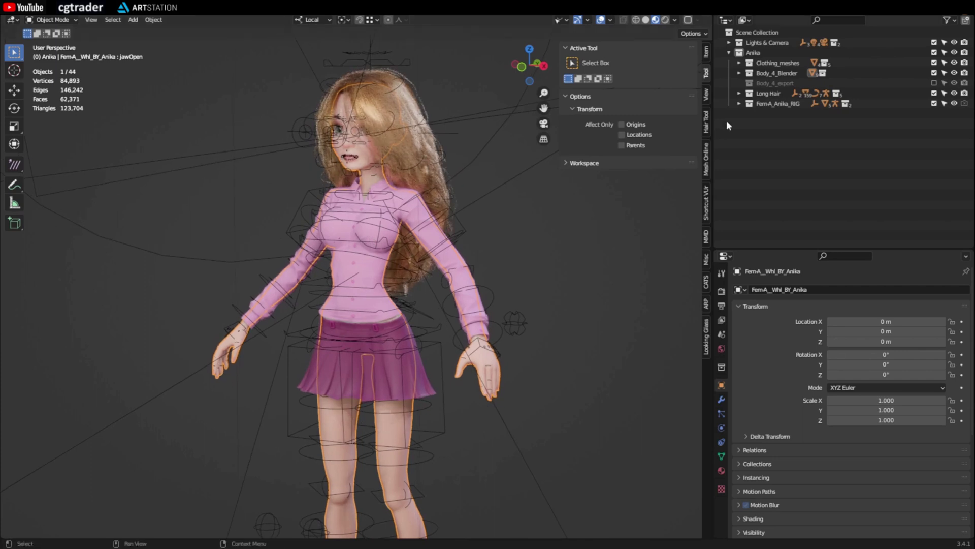
{"action": "left_click", "coordinate": [739, 72]}
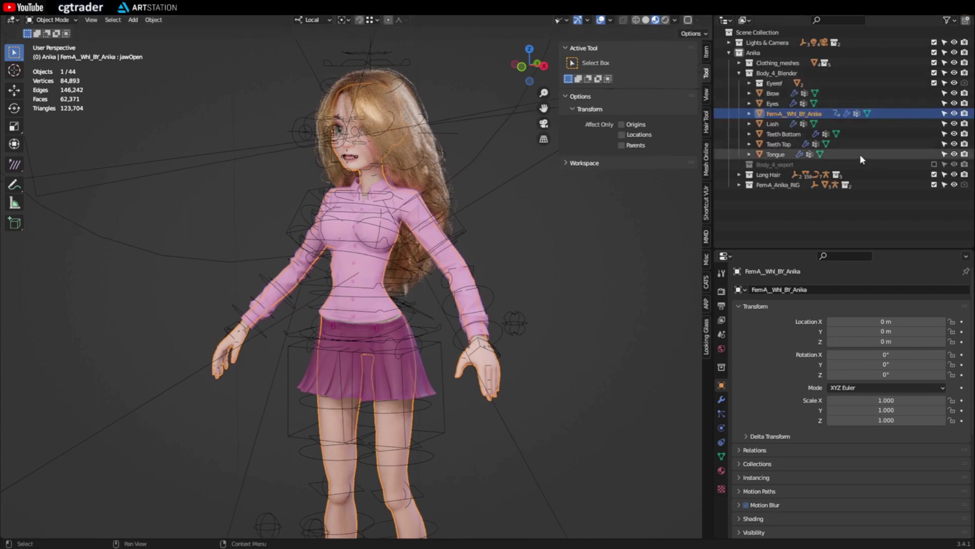
{"action": "left_click", "coordinate": [739, 73]}
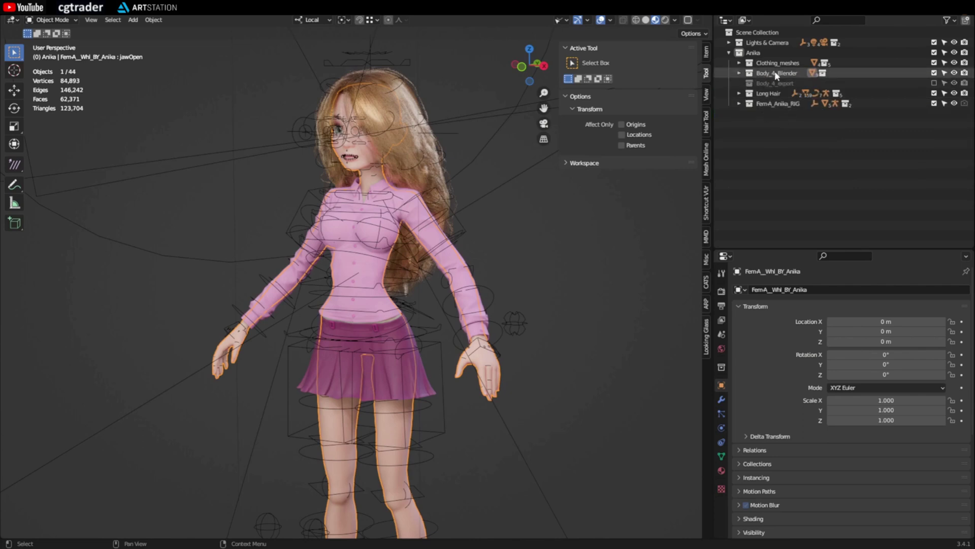
{"action": "left_click", "coordinate": [935, 73]}
{"action": "left_click", "coordinate": [934, 83]}
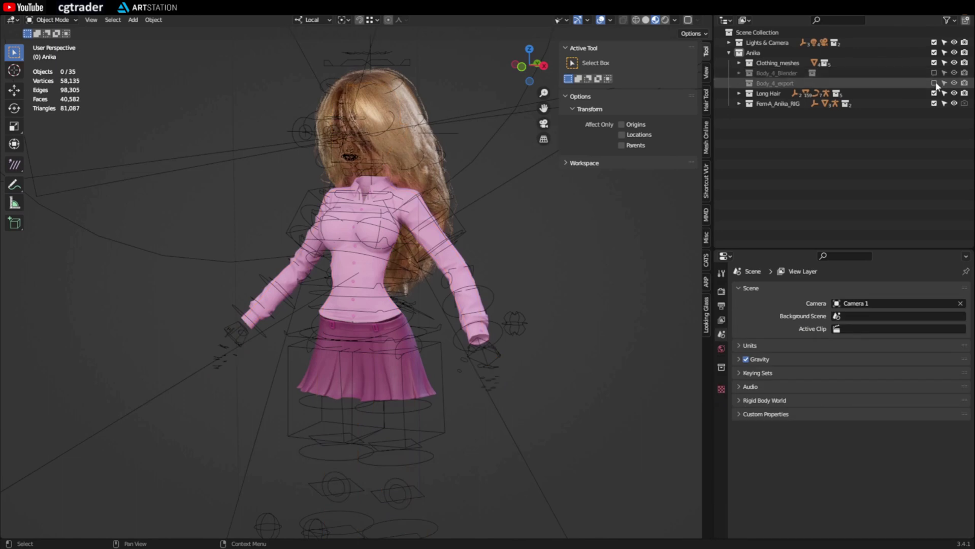
{"action": "left_click", "coordinate": [739, 83]}
{"action": "left_click", "coordinate": [796, 95]}
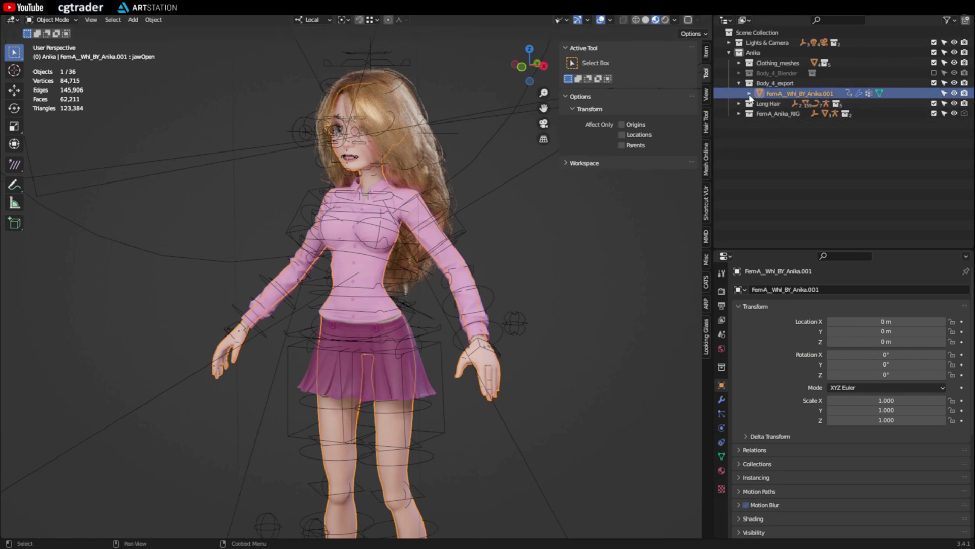
Enlarge the Properties editor and browse the body's shape keys, from Basis through noseSneerRight and tongueOut
{"action": "left_click", "coordinate": [722, 456]}
{"action": "left_click_drag", "start_coordinate": [793, 251], "coordinate": [793, 122]}
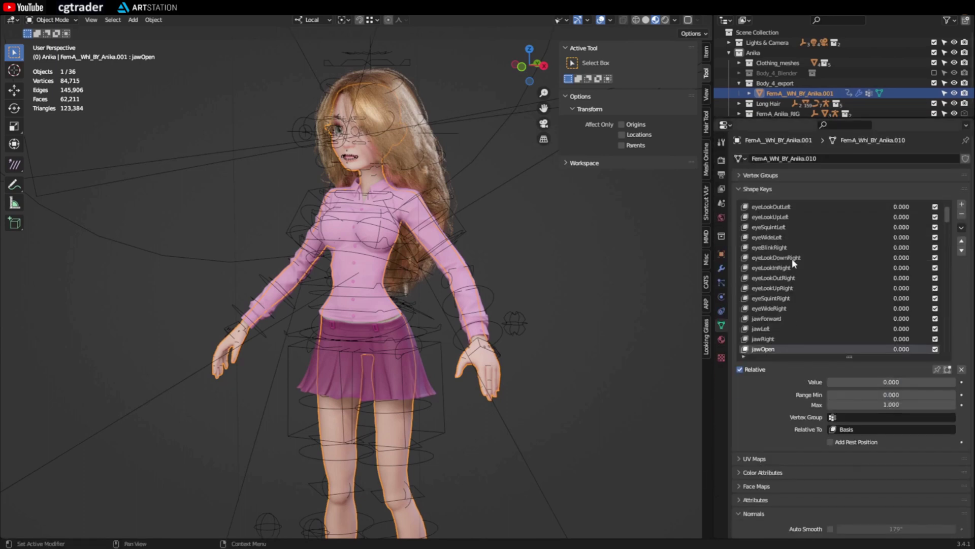
{"action": "left_click_drag", "start_coordinate": [945, 209], "coordinate": [948, 325]}
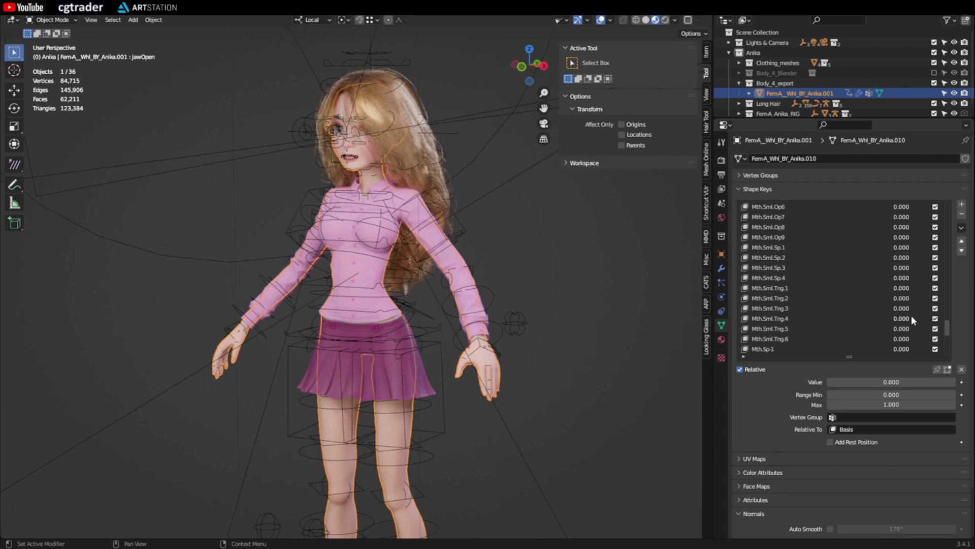
{"action": "left_click_drag", "start_coordinate": [946, 329], "coordinate": [944, 273]}
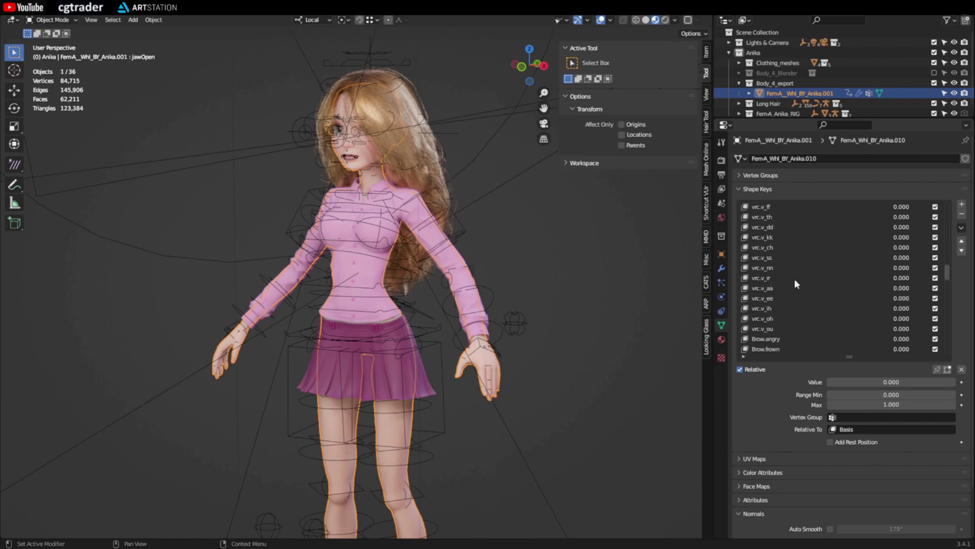
{"action": "scroll", "coordinate": [946, 270], "scroll_direction": "up", "scroll_amount": 3}
{"action": "scroll", "coordinate": [947, 260], "scroll_direction": "up", "scroll_amount": 14}
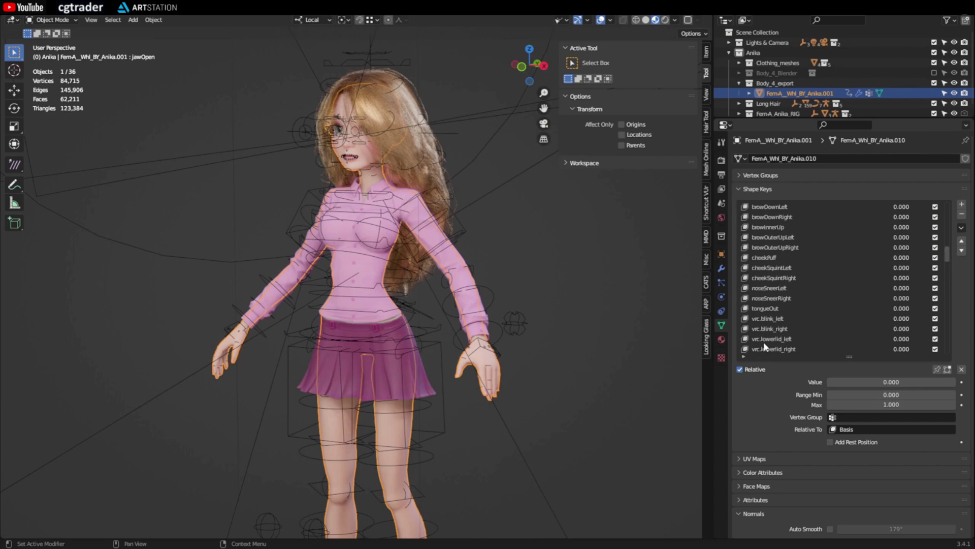
{"action": "left_click_drag", "start_coordinate": [944, 258], "coordinate": [946, 251]}
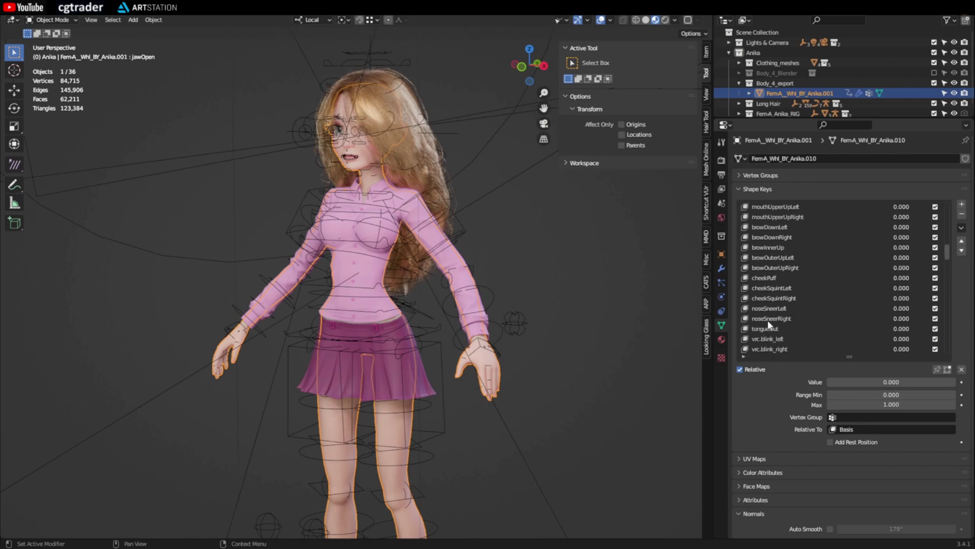
{"action": "left_click", "coordinate": [767, 319]}
{"action": "left_click", "coordinate": [765, 329]}
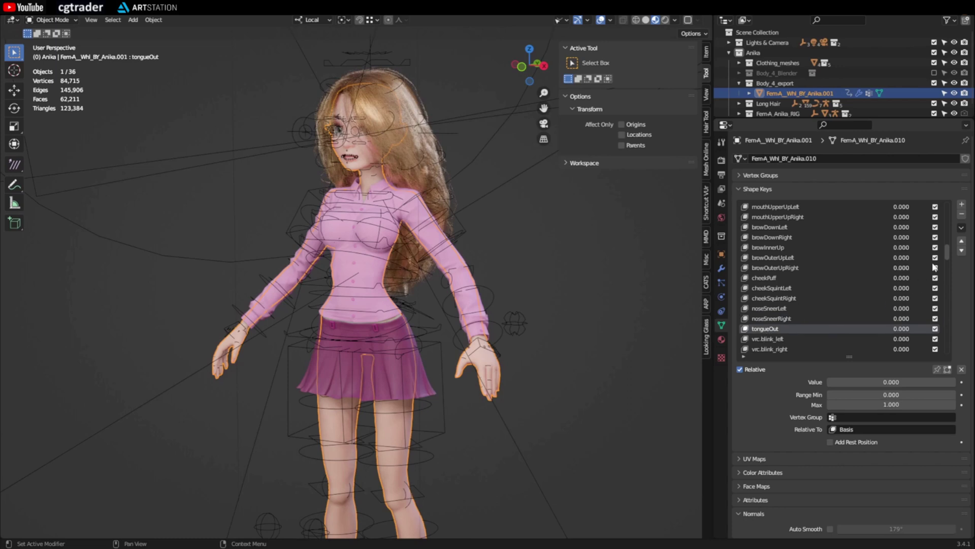
{"action": "left_click_drag", "start_coordinate": [947, 254], "coordinate": [946, 205]}
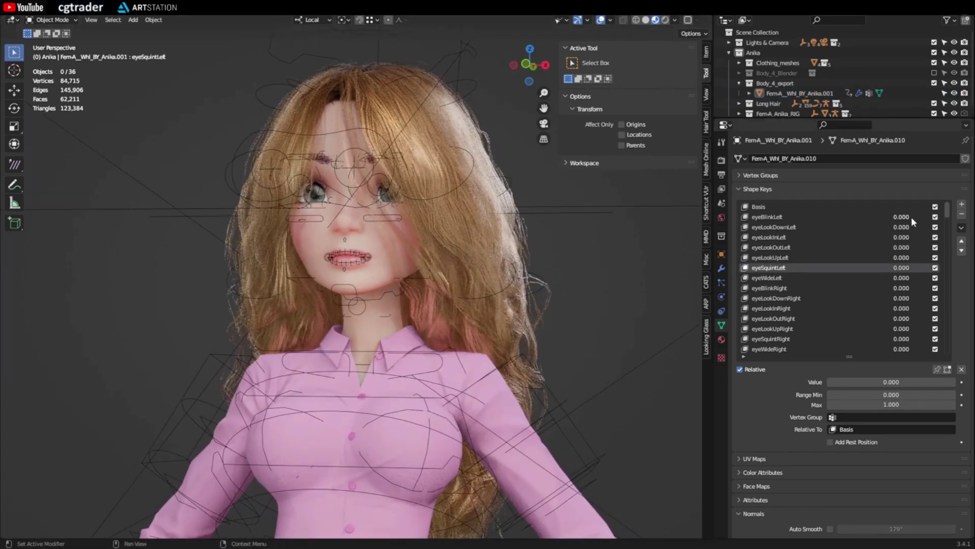
Preview the Mth.Sml.Gm-2 smile at 1.000 without overlays, then reset it to 0.000
{"action": "left_click", "coordinate": [371, 282]}
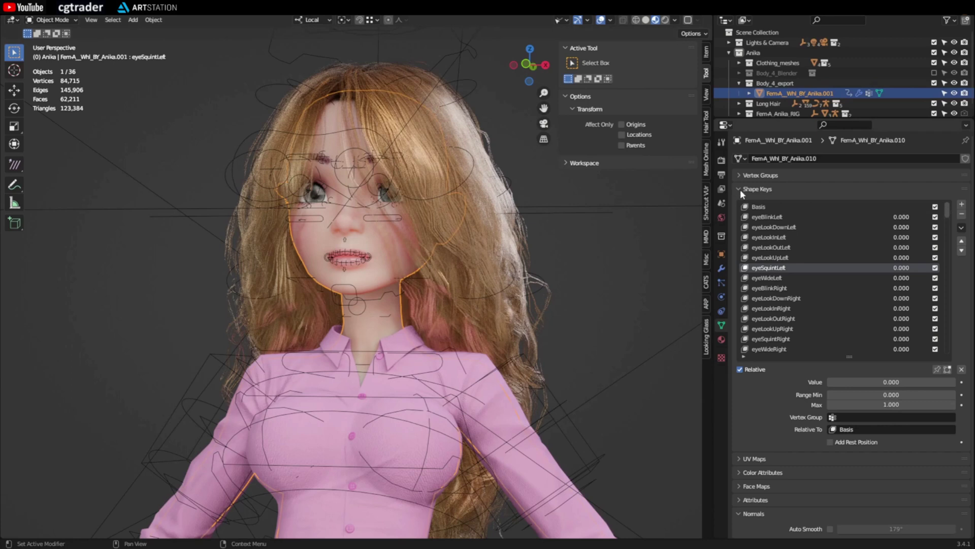
{"action": "left_click_drag", "start_coordinate": [946, 210], "coordinate": [939, 310]}
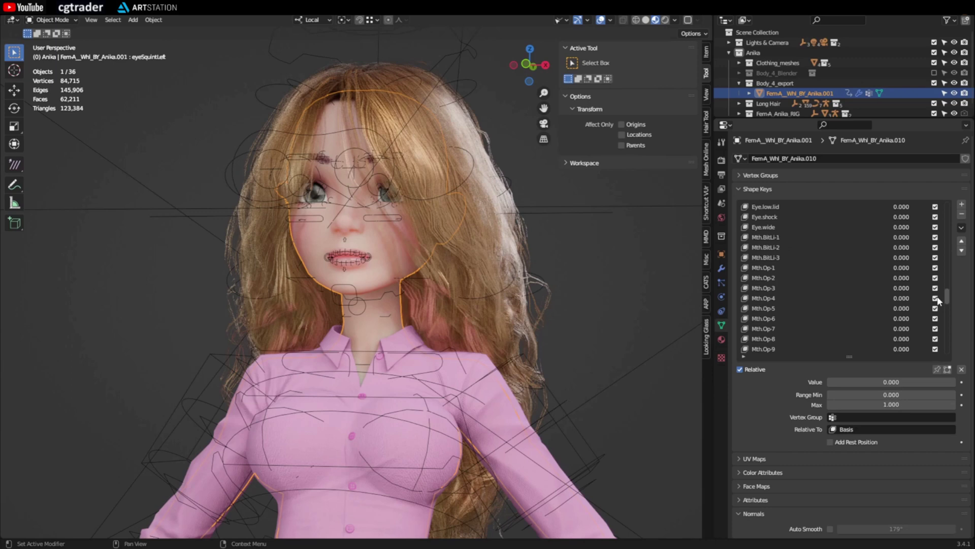
{"action": "left_click", "coordinate": [777, 287]}
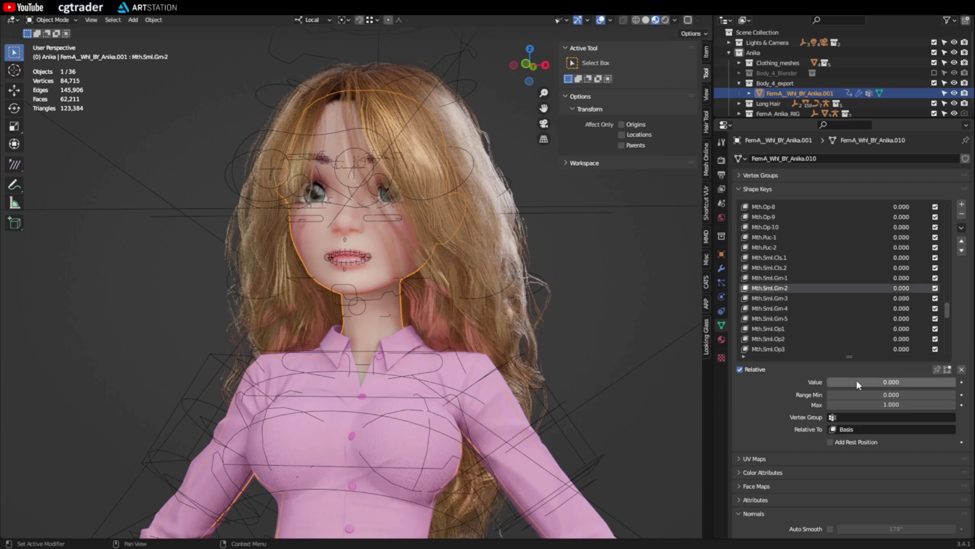
{"action": "left_click_drag", "start_coordinate": [857, 381], "coordinate": [955, 382]}
{"action": "key", "text": "shift+alt+z"}
{"action": "scroll", "coordinate": [357, 261], "scroll_direction": "up", "scroll_amount": 3}
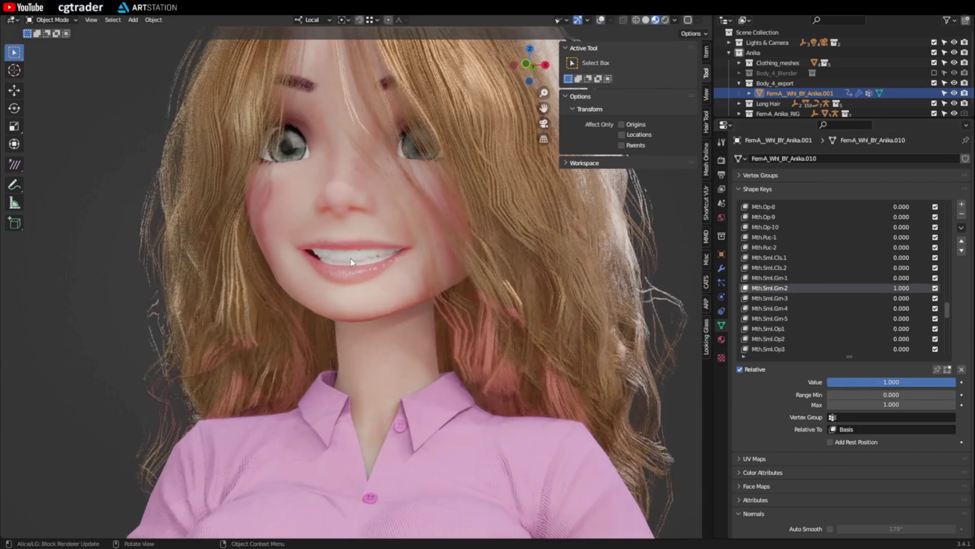
{"action": "key", "text": "shift+alt+z"}
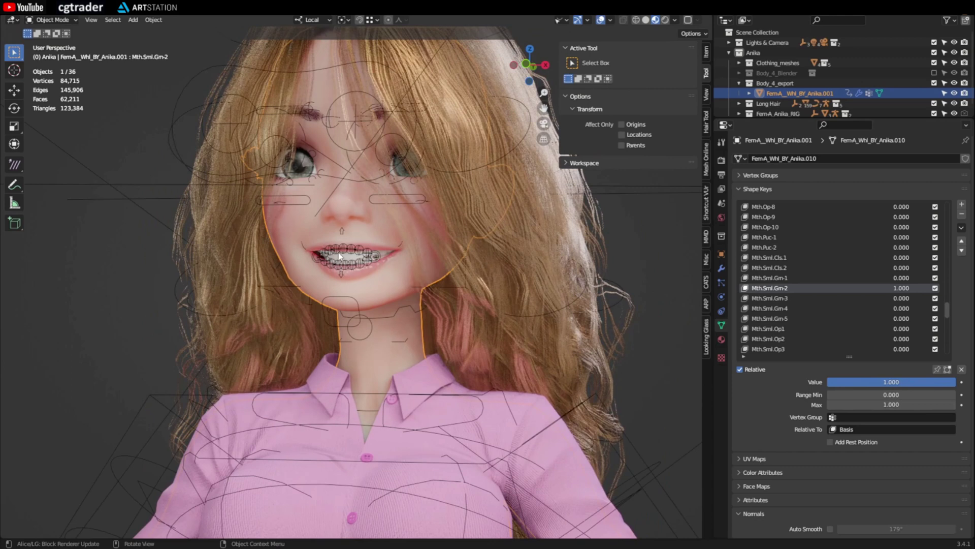
{"action": "key", "text": "shift+alt+z"}
{"action": "scroll", "coordinate": [376, 264], "scroll_direction": "up", "scroll_amount": 3}
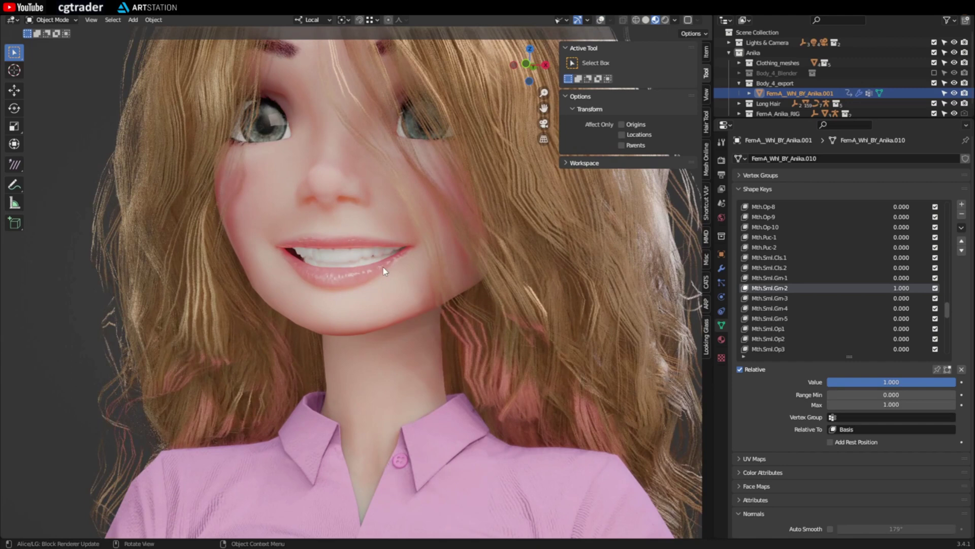
{"action": "left_click_drag", "start_coordinate": [892, 382], "coordinate": [828, 382]}
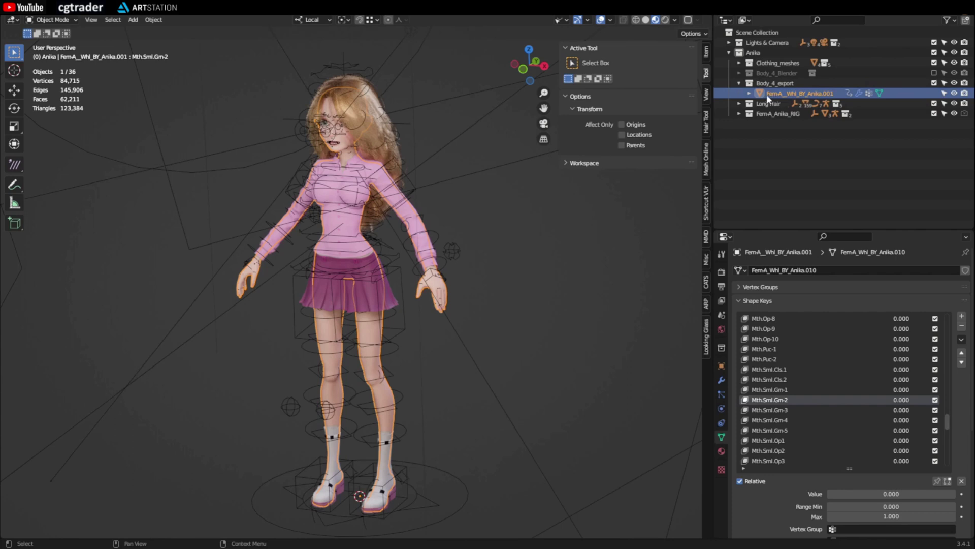
{"action": "middle_click_drag", "start_coordinate": [465, 177], "coordinate": [510, 222]}
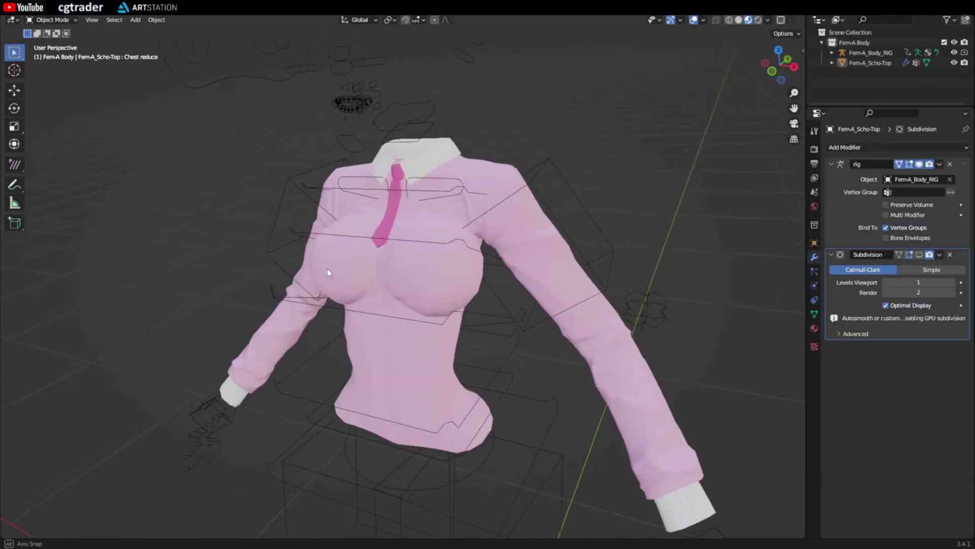
Clear the shirt's Armature modifier so it no longer uses Fem-A_Body_RIG
{"action": "middle_click_drag", "start_coordinate": [327, 270], "coordinate": [340, 263]}
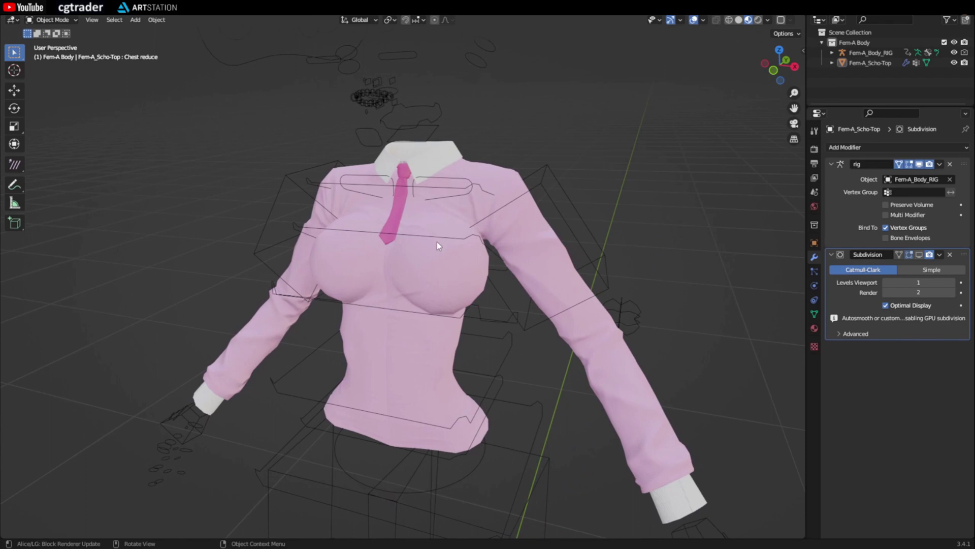
{"action": "scroll", "coordinate": [437, 245], "scroll_direction": "down", "scroll_amount": 3}
{"action": "scroll", "coordinate": [443, 277], "scroll_direction": "up", "scroll_amount": 2}
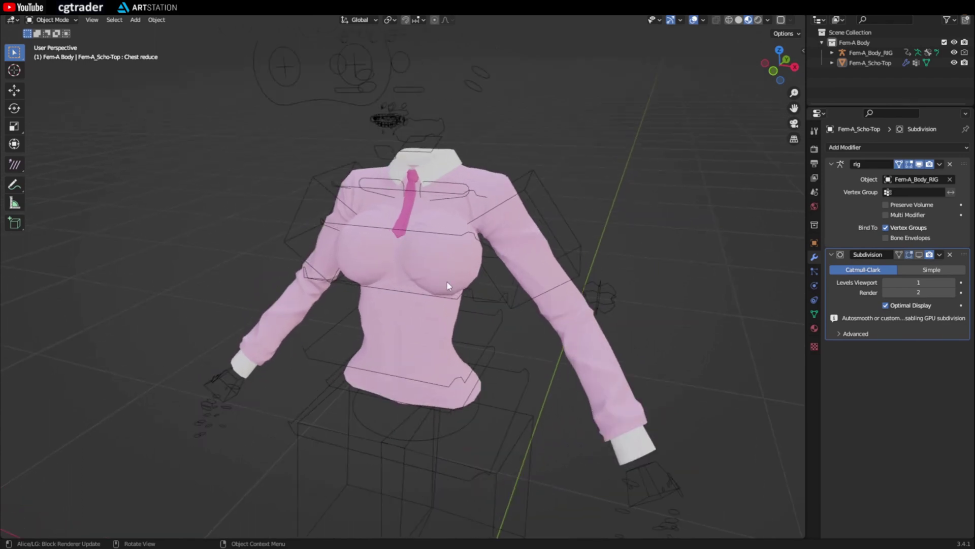
{"action": "left_click", "coordinate": [441, 270]}
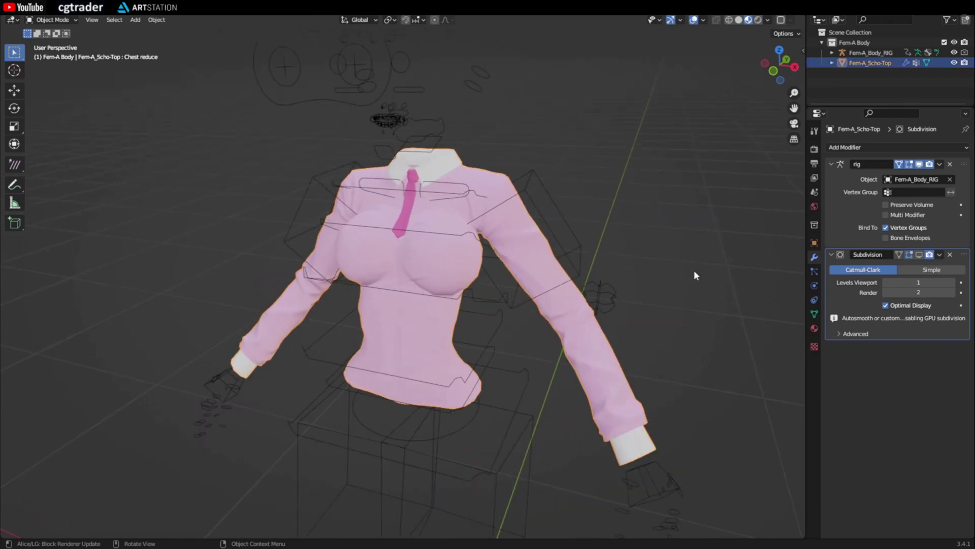
{"action": "left_click", "coordinate": [793, 261]}
{"action": "left_click", "coordinate": [815, 271]}
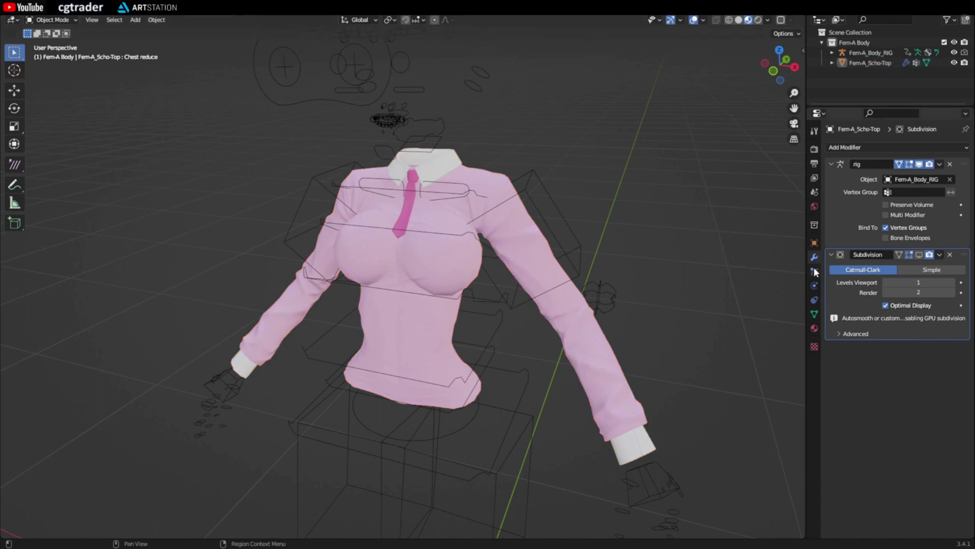
{"action": "left_click", "coordinate": [814, 258]}
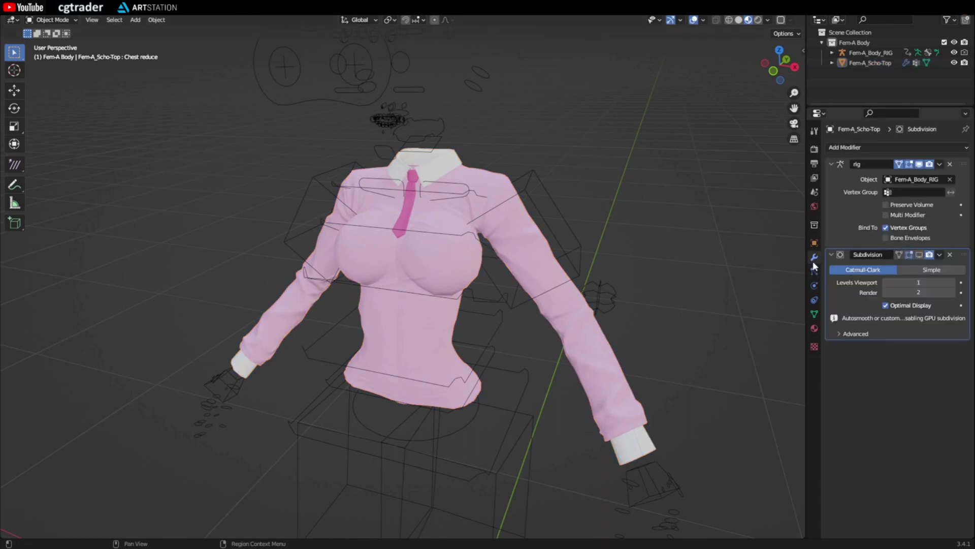
{"action": "left_click", "coordinate": [950, 179]}
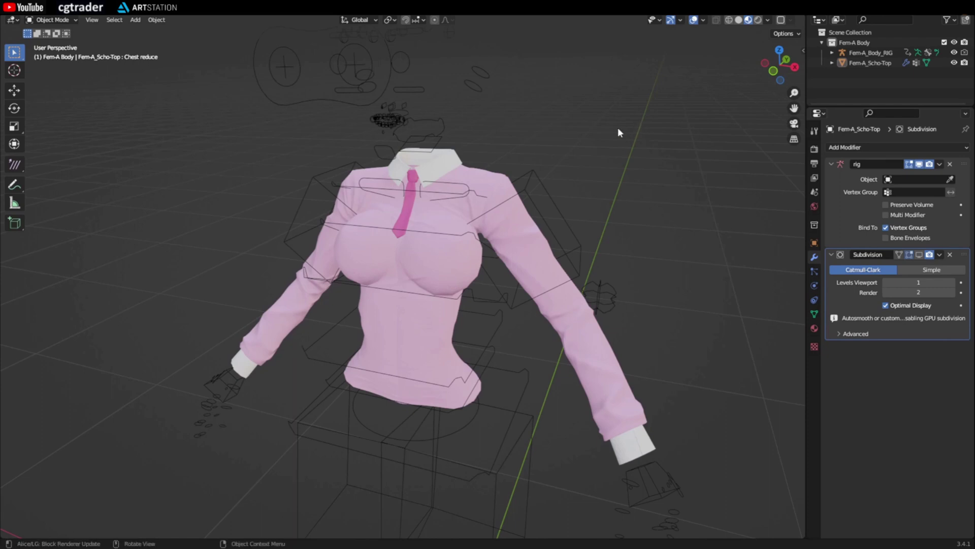
Copy the shirt object with Ctrl+C
{"action": "left_click", "coordinate": [490, 186]}
{"action": "mouse_move", "coordinate": [514, 184]}
{"action": "middle_mouse_down"}
{"action": "mouse_move", "coordinate": [478, 205]}
{"action": "mouse_move", "coordinate": [505, 193]}
{"action": "middle_mouse_up"}
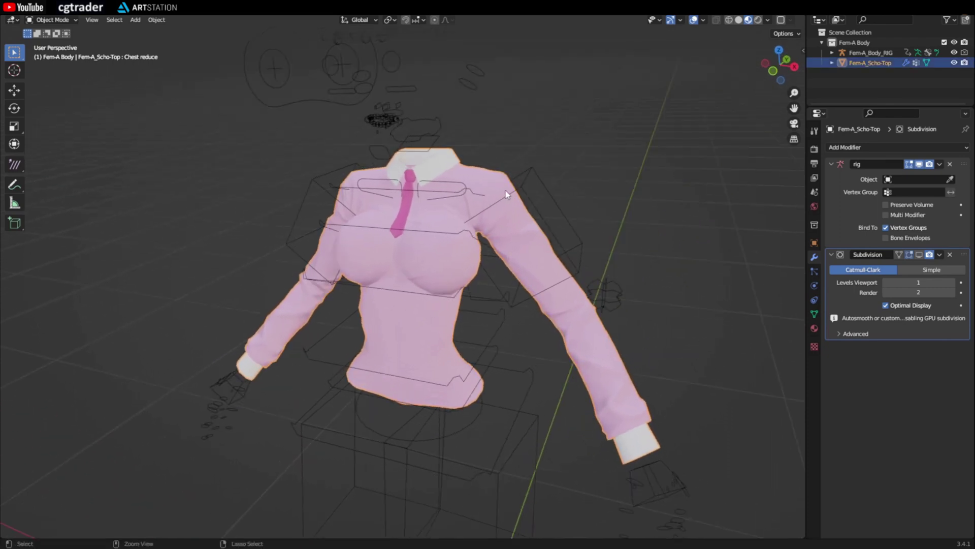
{"action": "key", "text": "ctrl+c"}
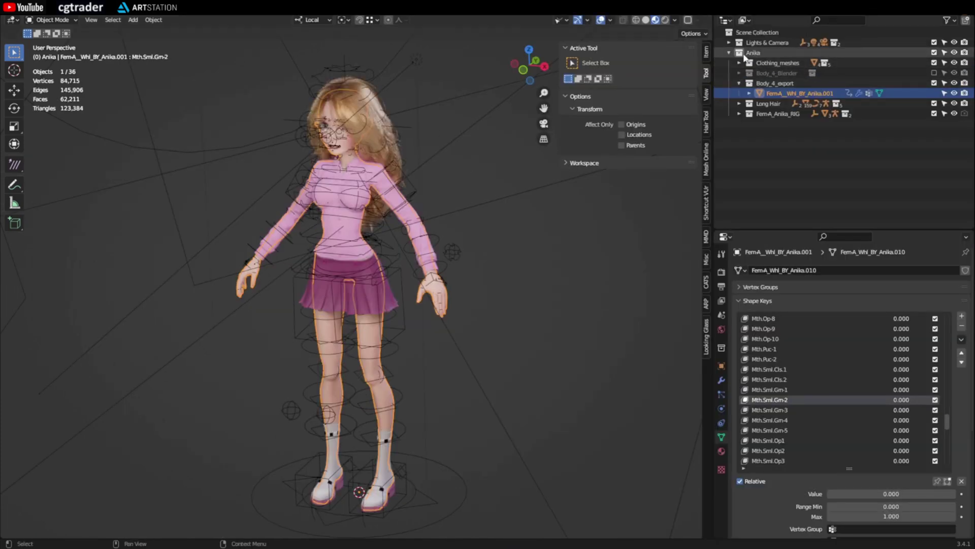
Add a new Collection 3 under the Scene Collection
{"action": "left_click", "coordinate": [729, 52]}
{"action": "left_click", "coordinate": [757, 34]}
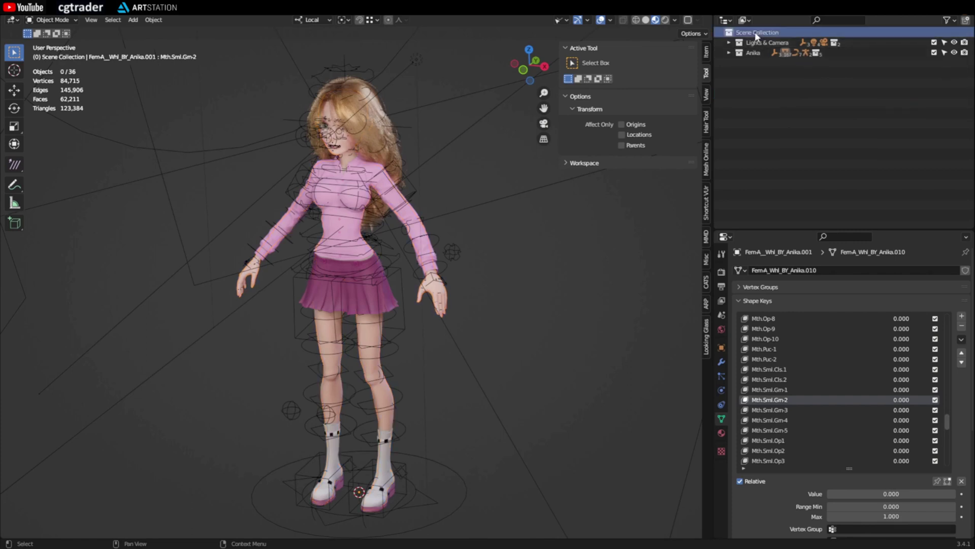
{"action": "right_click", "coordinate": [755, 34]}
{"action": "left_click", "coordinate": [754, 31]}
Hide the Anika and Lights & Camera collections and make Collection 3 active
{"action": "left_click", "coordinate": [954, 53]}
{"action": "left_click", "coordinate": [953, 42]}
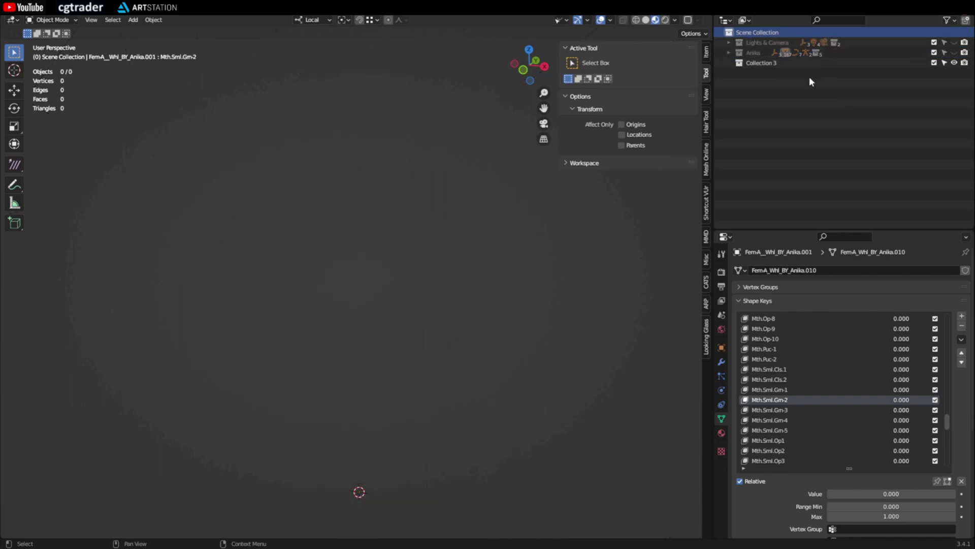
{"action": "left_click", "coordinate": [779, 63]}
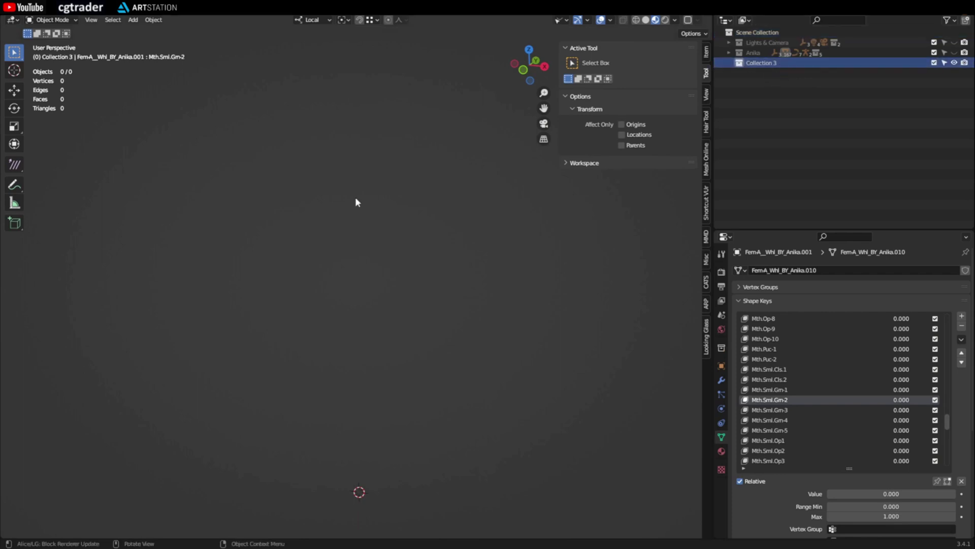
{"action": "key", "text": "ctrl+v"}
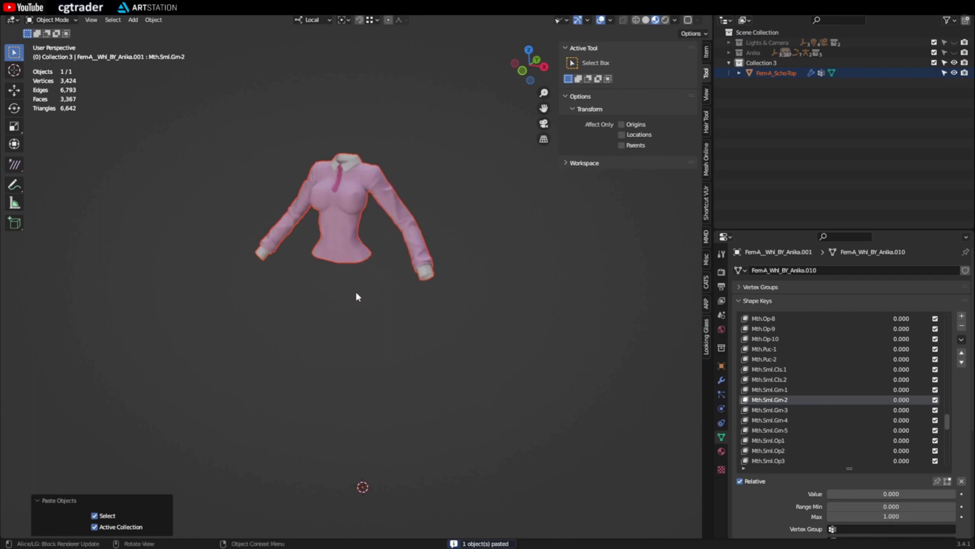
{"action": "key", "text": "ctrl+z"}
{"action": "left_click", "coordinate": [751, 63]}
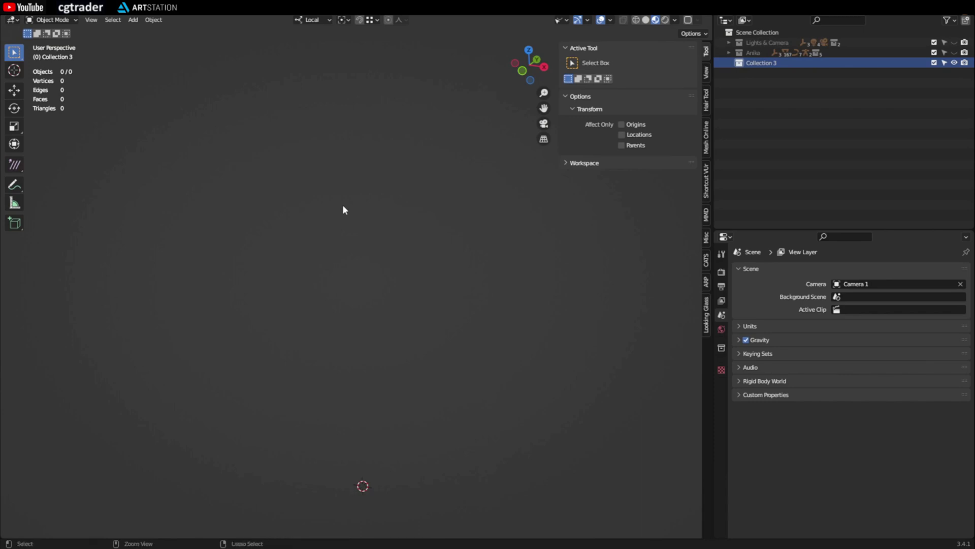
Paste the shirt and its rig objects into Collection 3 and select only the shirt
{"action": "key", "text": "ctrl+v"}
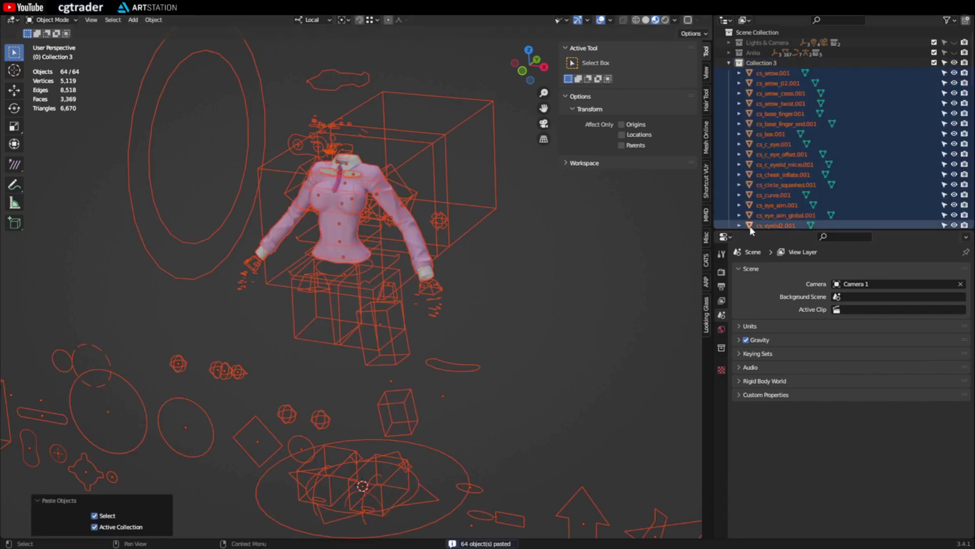
{"action": "left_click_drag", "start_coordinate": [800, 231], "coordinate": [800, 317]}
{"action": "scroll", "coordinate": [798, 216], "scroll_direction": "down", "scroll_amount": 8}
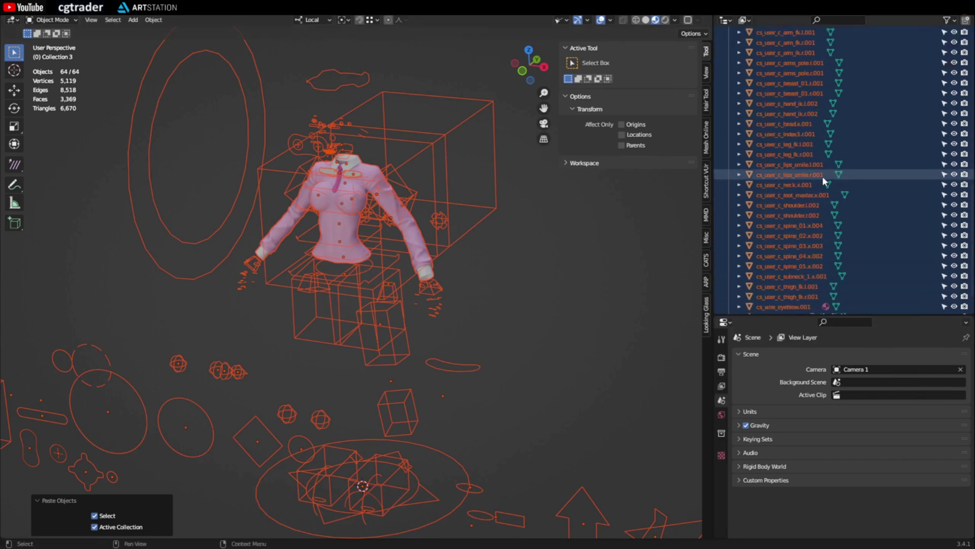
{"action": "scroll", "coordinate": [822, 176], "scroll_direction": "down", "scroll_amount": 5}
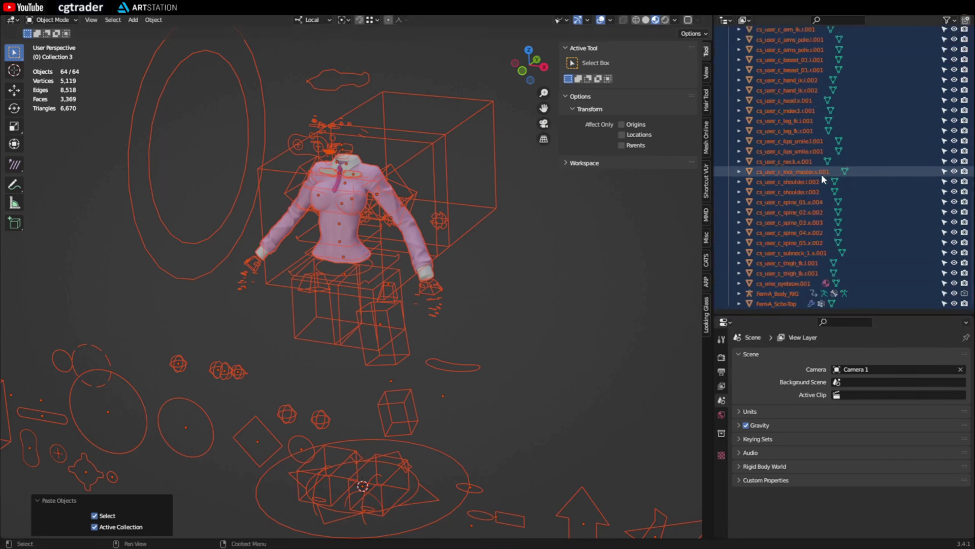
{"action": "left_click", "coordinate": [564, 257]}
{"action": "left_click", "coordinate": [411, 228]}
{"action": "scroll", "coordinate": [411, 228], "scroll_direction": "up", "scroll_amount": 2}
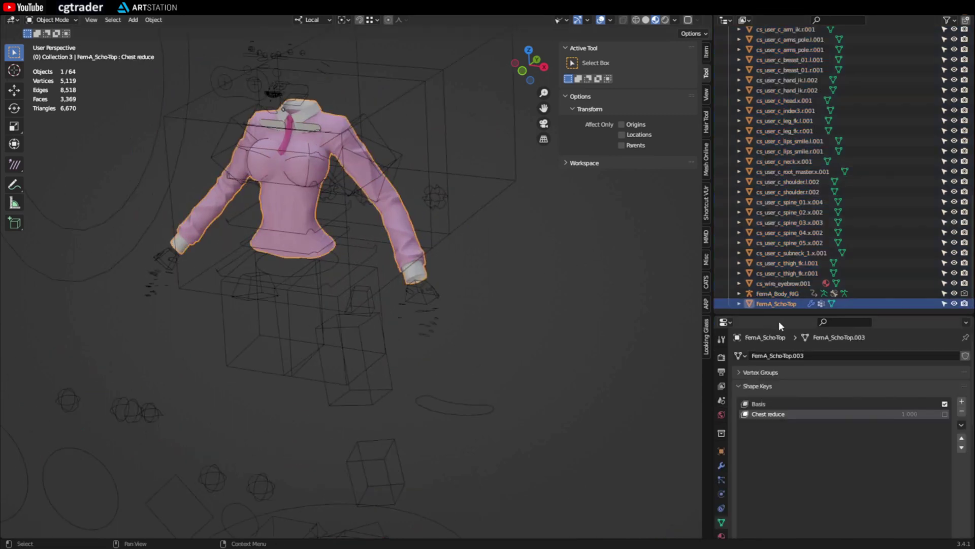
{"action": "scroll", "coordinate": [780, 219], "scroll_direction": "up", "scroll_amount": 2}
{"action": "scroll", "coordinate": [775, 264], "scroll_direction": "down", "scroll_amount": 2}
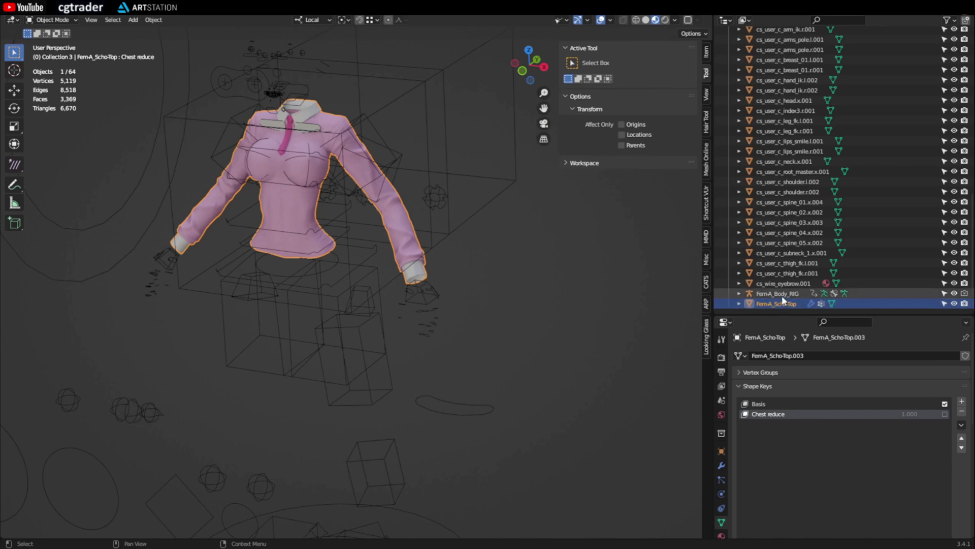
Delete the pasted FemA_Body_RIG and cs_ widget objects, keeping FemA_Scho-Top selected
{"action": "left_click", "coordinate": [781, 294]}
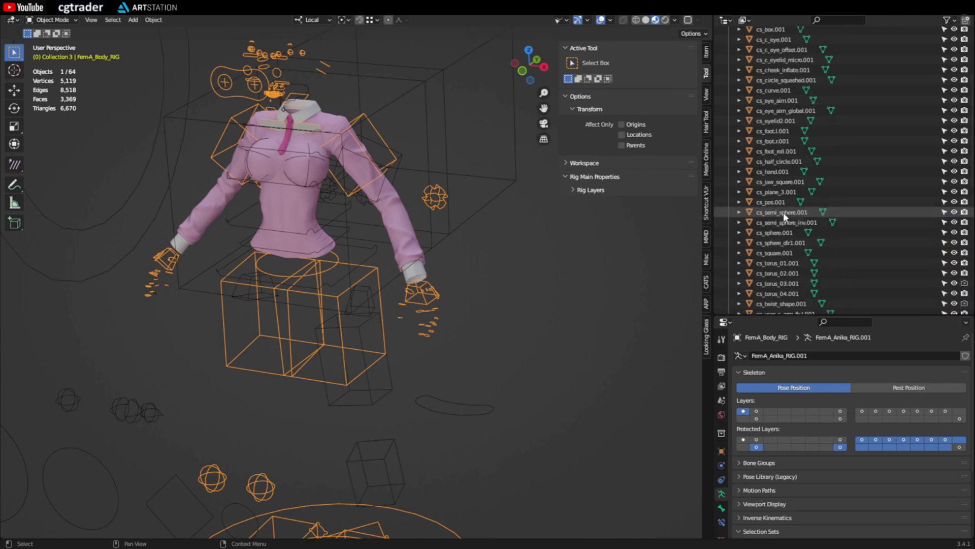
{"action": "scroll", "coordinate": [785, 206], "scroll_direction": "up", "scroll_amount": 15}
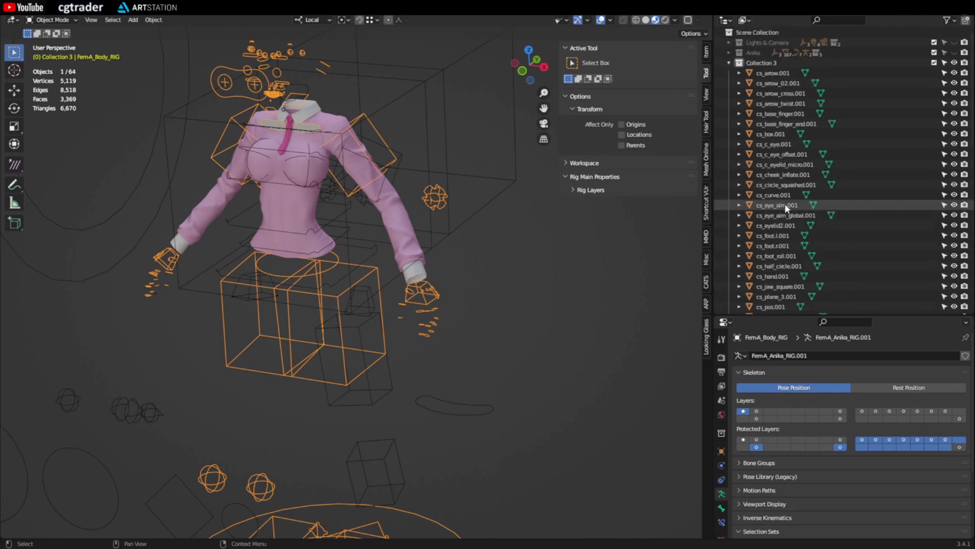
{"action": "left_click", "coordinate": [789, 74], "text": "shift"}
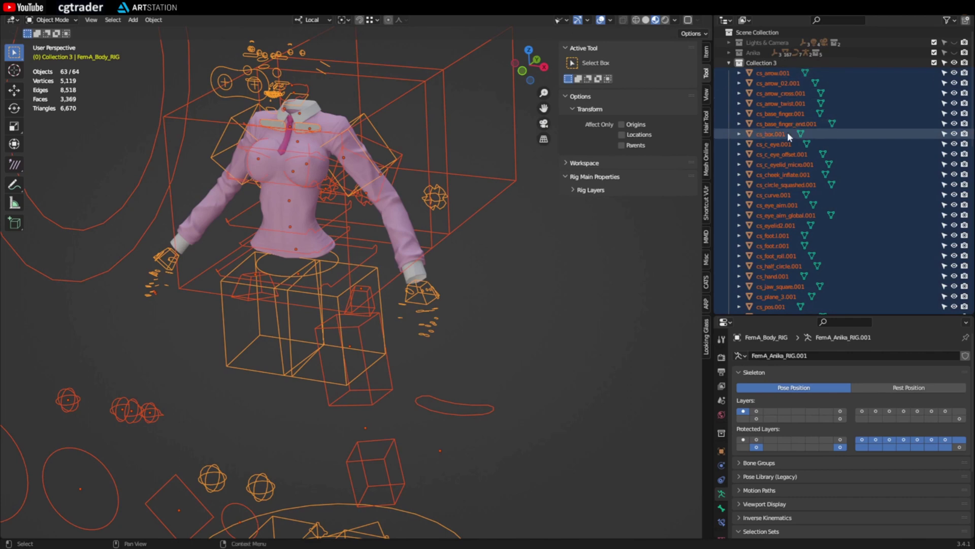
{"action": "key", "text": "Delete"}
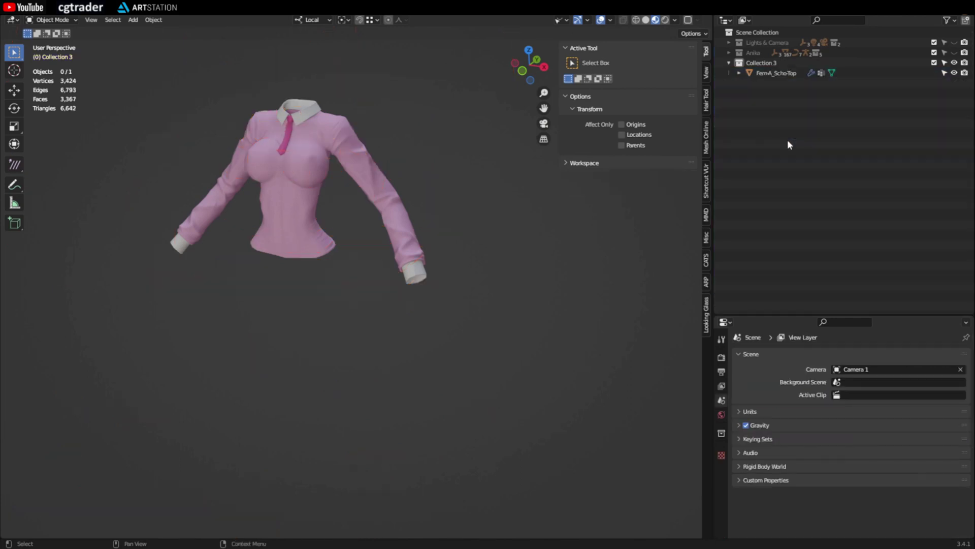
{"action": "left_click", "coordinate": [776, 74]}
{"action": "middle_click_drag", "start_coordinate": [486, 260], "coordinate": [413, 287]}
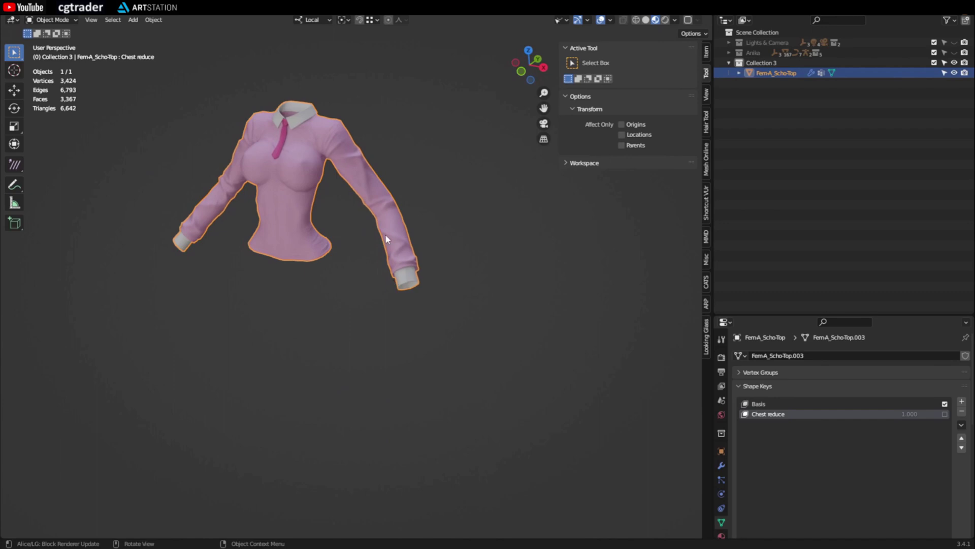
{"action": "middle_click_drag", "start_coordinate": [383, 235], "coordinate": [409, 299], "text": "shift"}
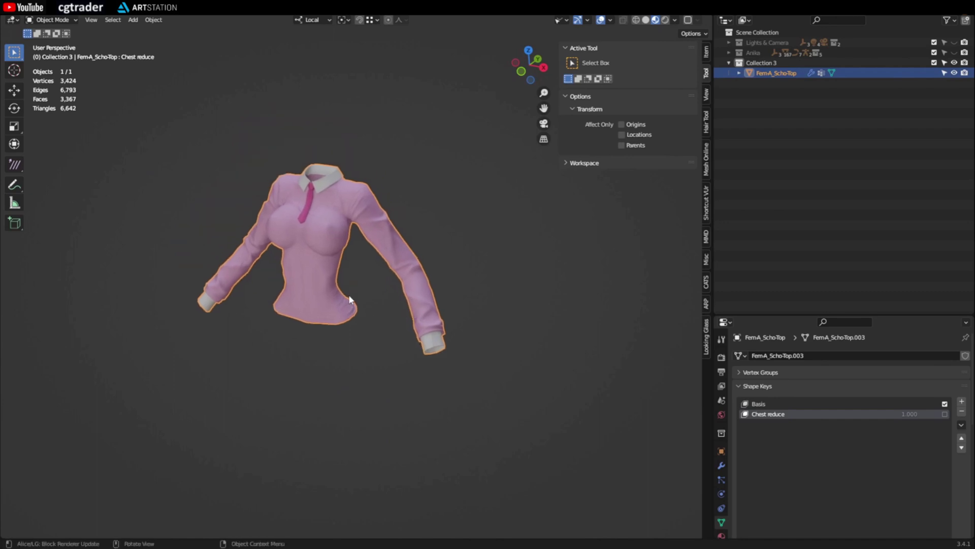
Unhide the Anika and Lights & Camera collections
{"action": "left_click", "coordinate": [955, 53]}
{"action": "left_click", "coordinate": [954, 43]}
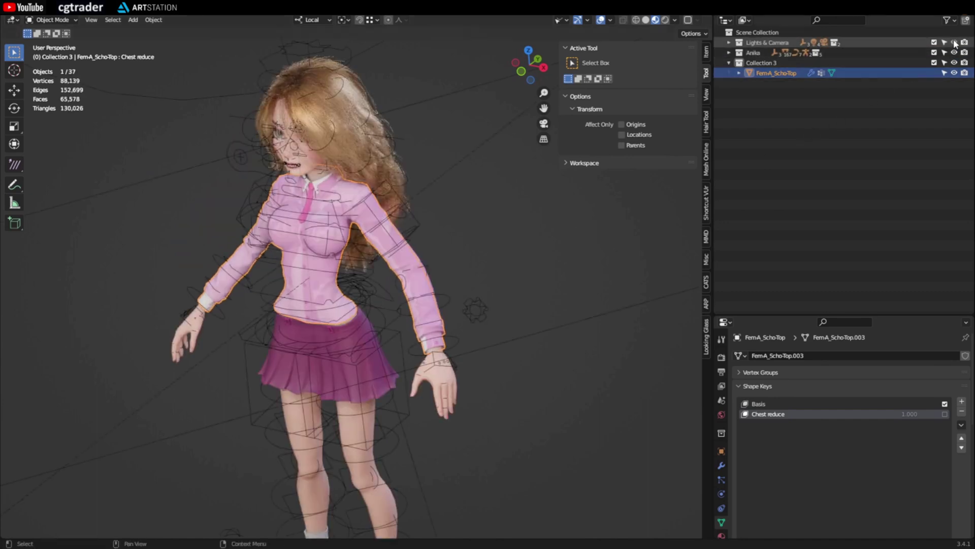
{"action": "middle_click_drag", "start_coordinate": [383, 289], "coordinate": [373, 262]}
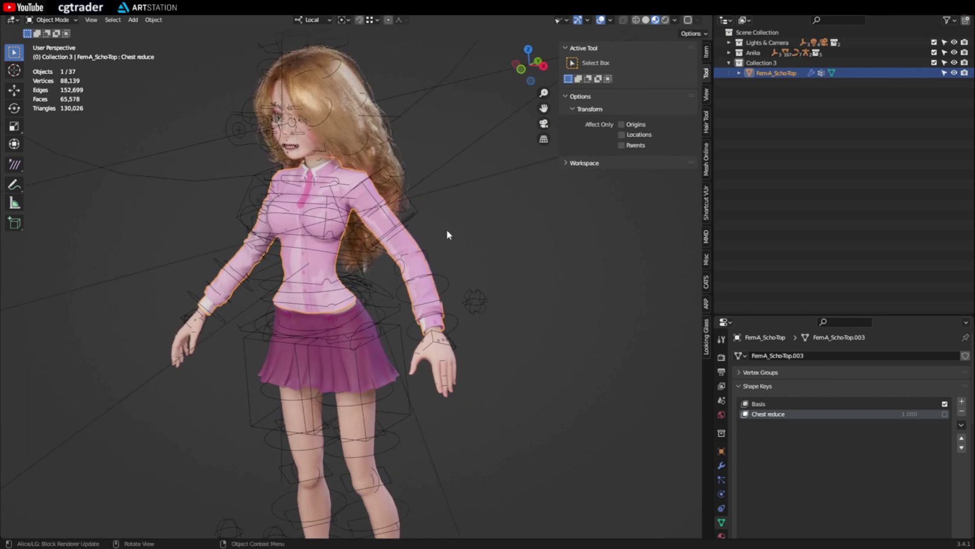
{"action": "scroll", "coordinate": [259, 315], "scroll_direction": "up", "scroll_amount": 5}
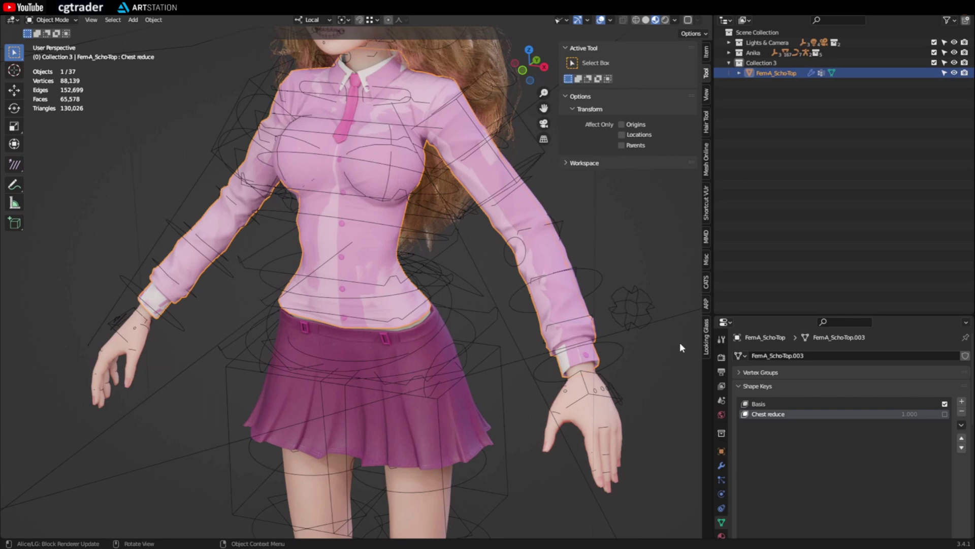
Set the shirt's Armature modifier object to FemA_Anika_RIG, then select Anika's rig
{"action": "left_click", "coordinate": [721, 465]}
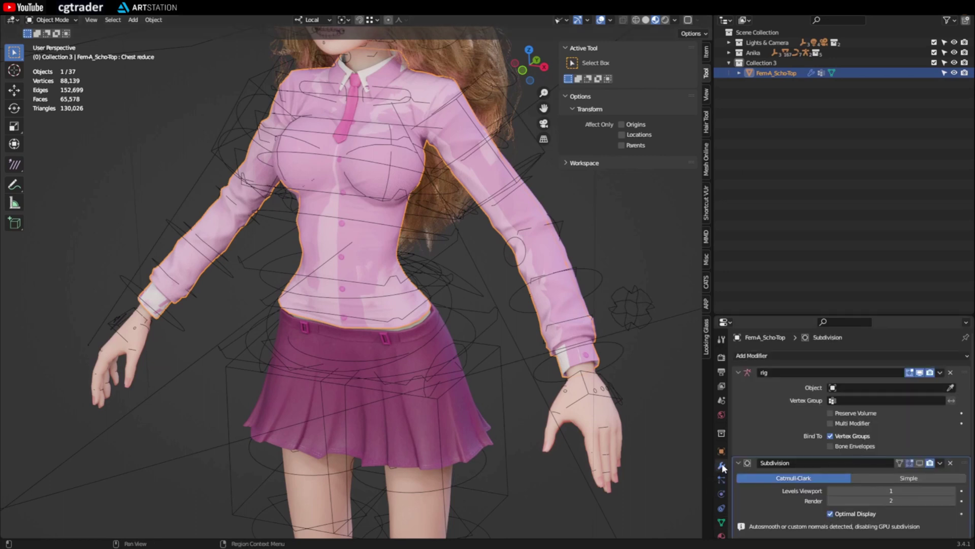
{"action": "left_click", "coordinate": [951, 389]}
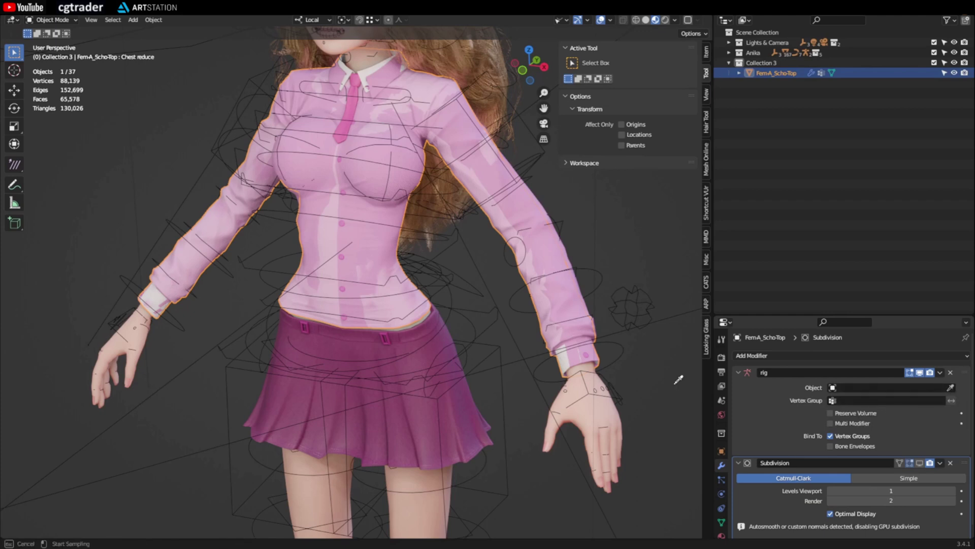
{"action": "left_click", "coordinate": [624, 348]}
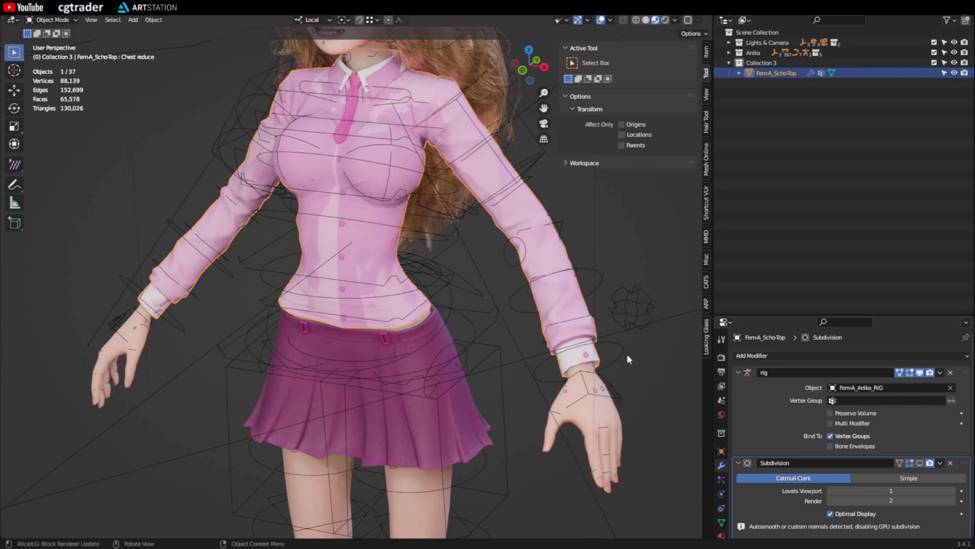
{"action": "left_click", "coordinate": [869, 388]}
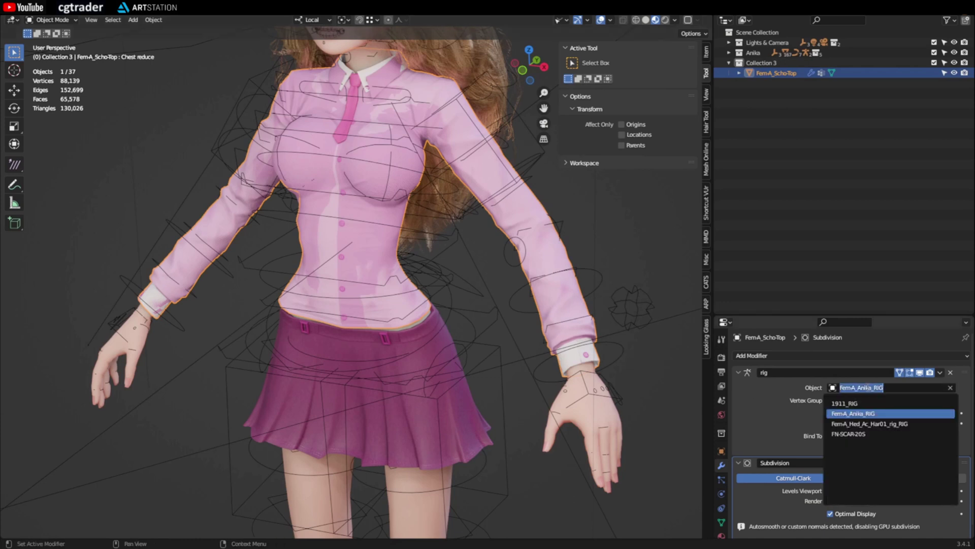
{"action": "left_click", "coordinate": [845, 415]}
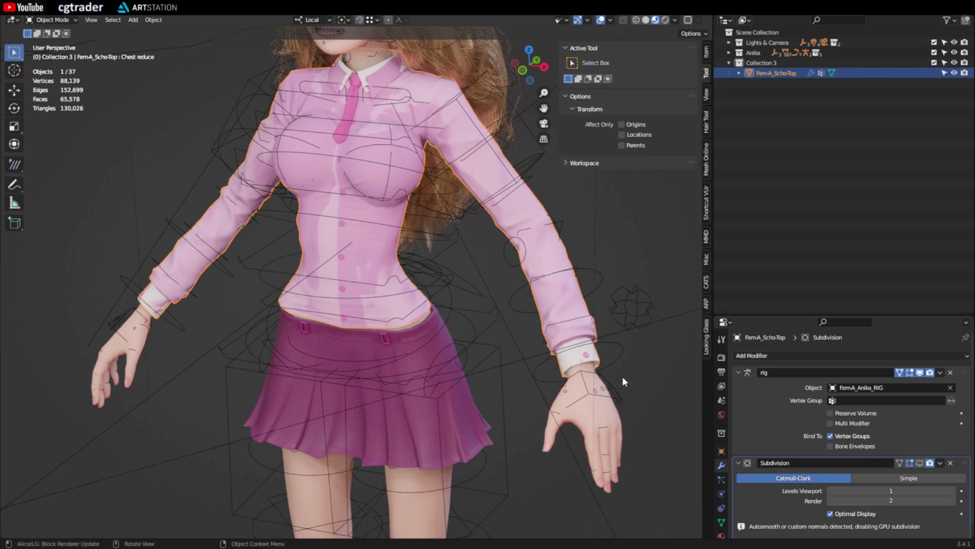
{"action": "left_click", "coordinate": [614, 388]}
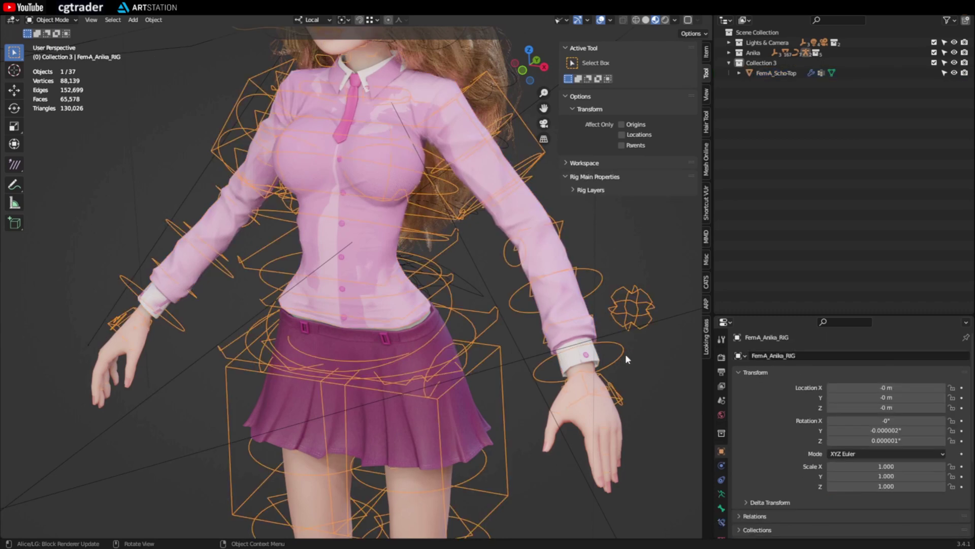
Exclude the Tops collection so only the pink school top remains, and select it
{"action": "left_click", "coordinate": [384, 278]}
{"action": "key", "text": "KP_Decimal"}
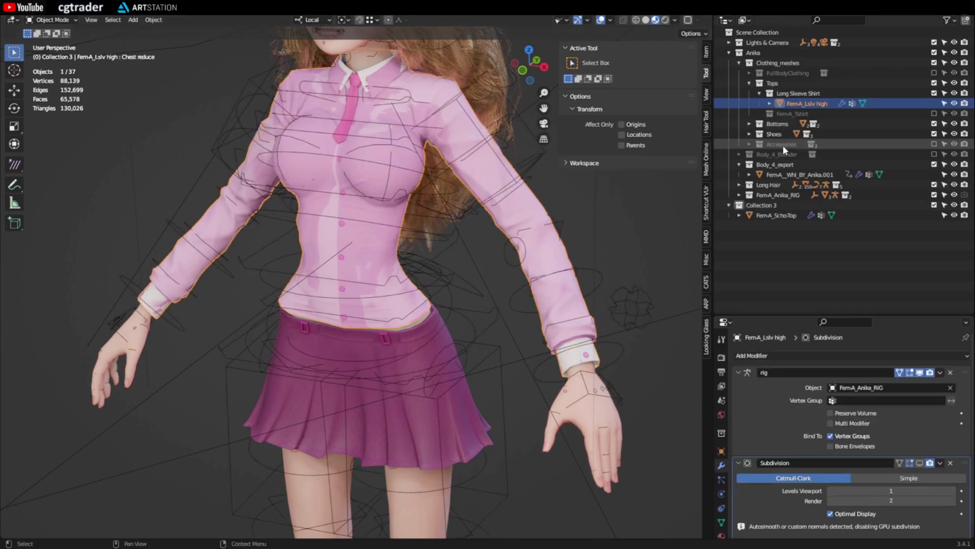
{"action": "left_click", "coordinate": [934, 83]}
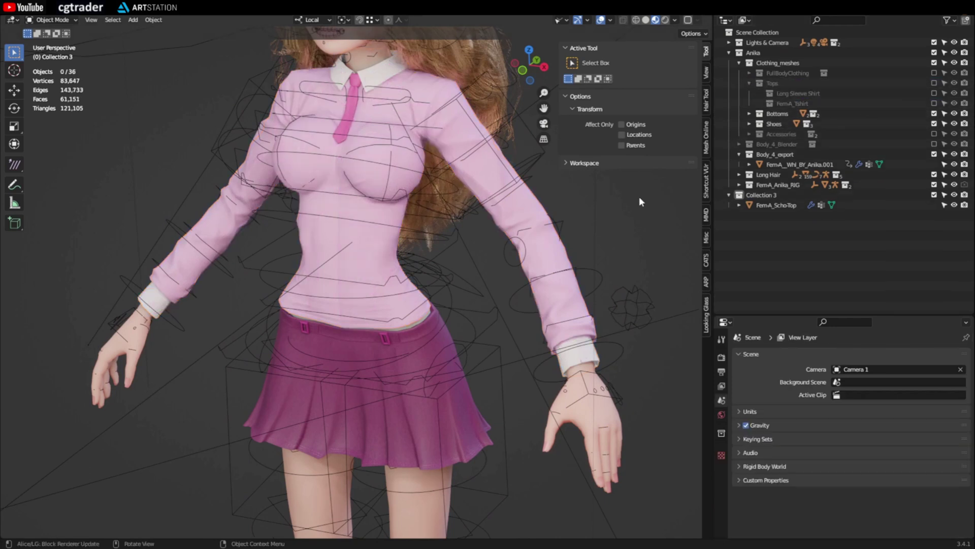
{"action": "left_click", "coordinate": [320, 227]}
{"action": "key", "text": "z"}
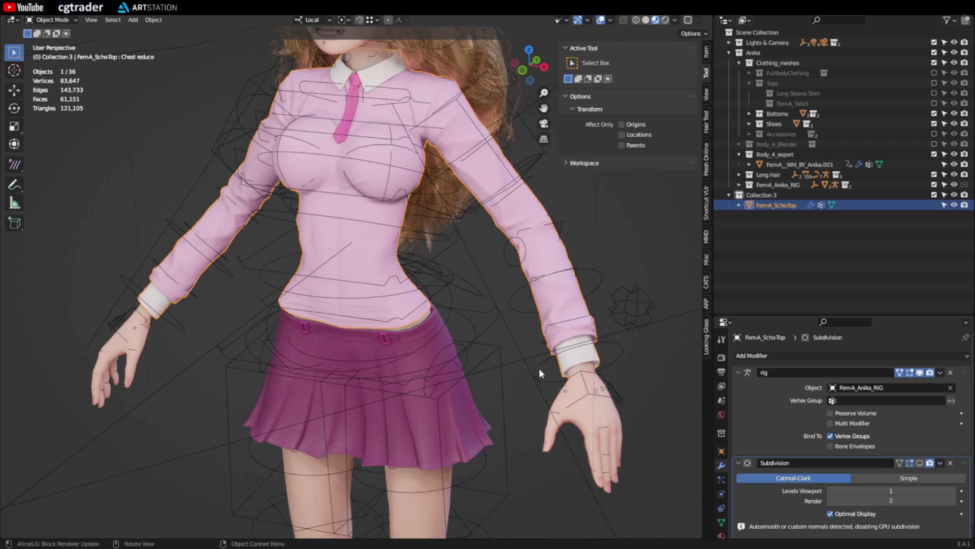
Put Anika's rig in Pose Mode and test-move the right hand control
{"action": "left_click", "coordinate": [537, 368]}
{"action": "key", "text": "ctrl+Tab"}
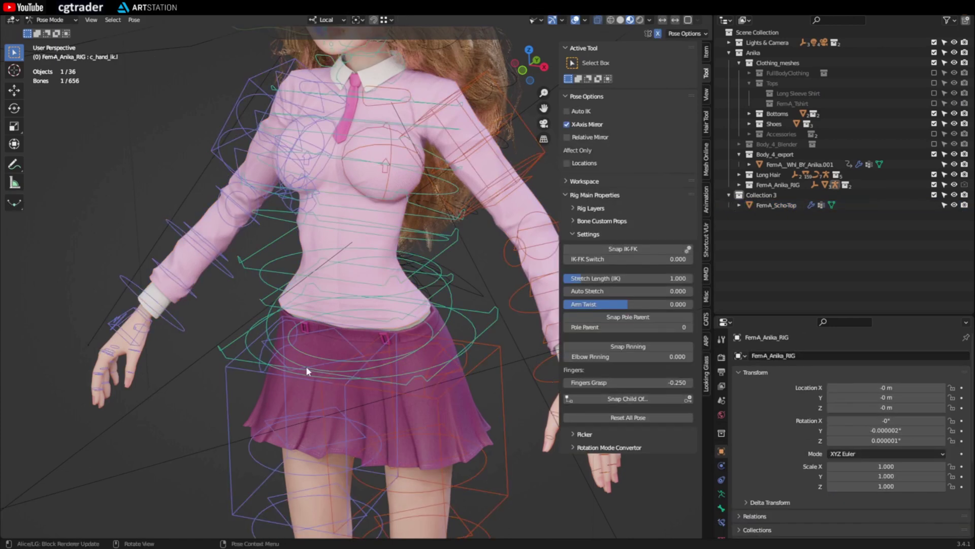
{"action": "left_click", "coordinate": [117, 337]}
{"action": "key", "text": "g"}
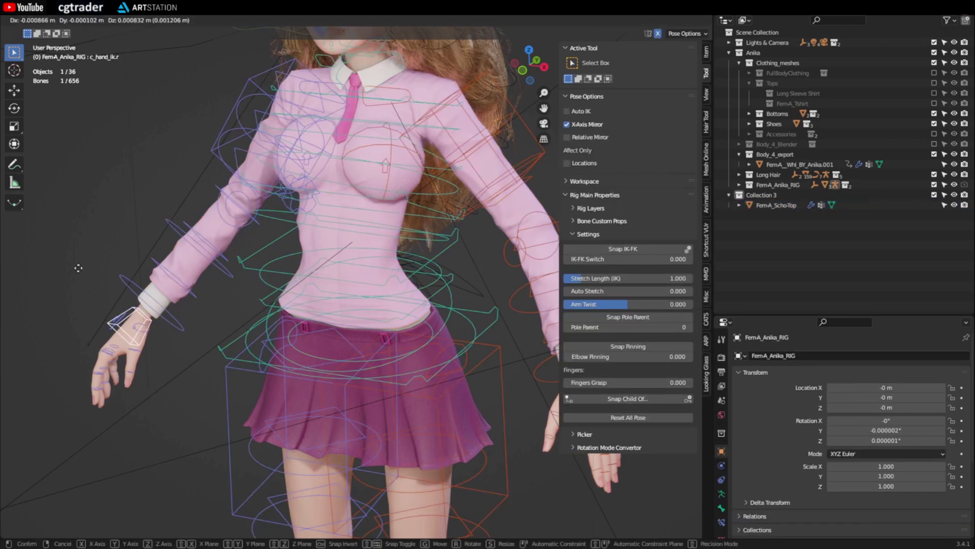
{"action": "left_click", "coordinate": [169, 345]}
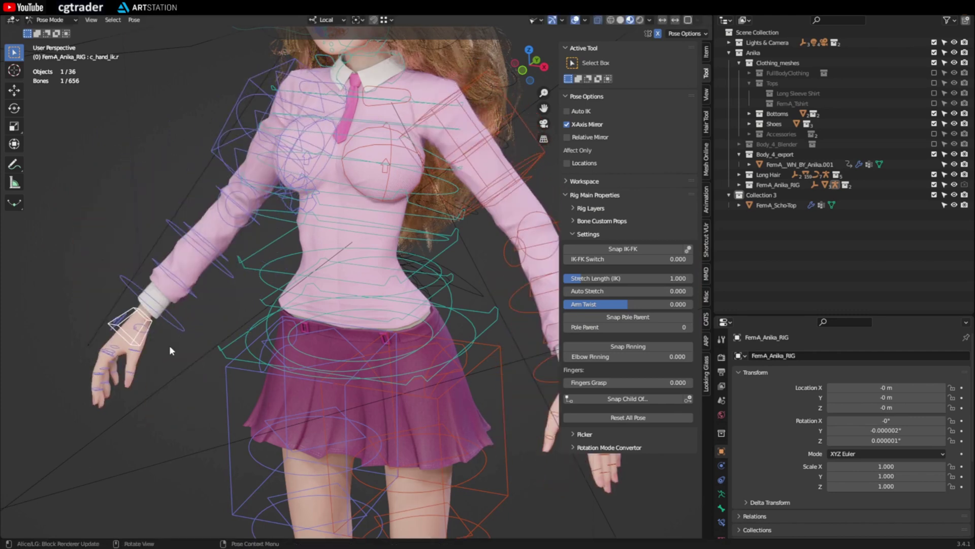
{"action": "middle_click_drag", "start_coordinate": [169, 345], "coordinate": [394, 199]}
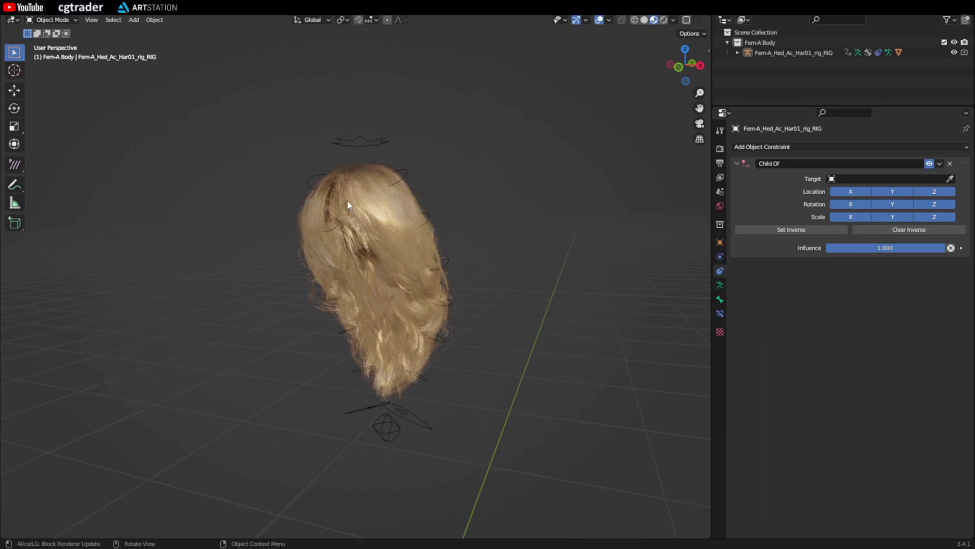
Select the hair rig plus the Fem-A_Hed_Ac_Har01A hair mesh and copy both objects
{"action": "middle_click_drag", "start_coordinate": [374, 203], "coordinate": [517, 209]}
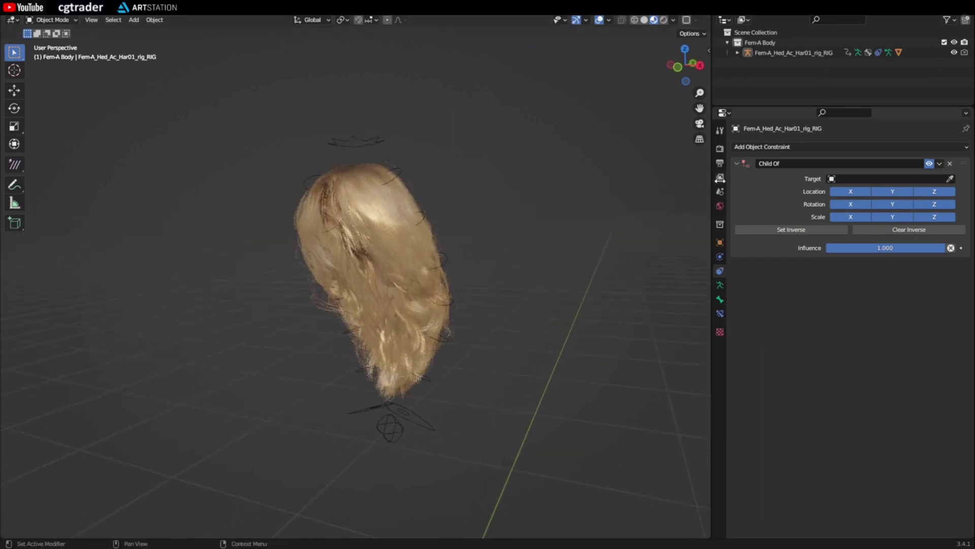
{"action": "left_click", "coordinate": [360, 143]}
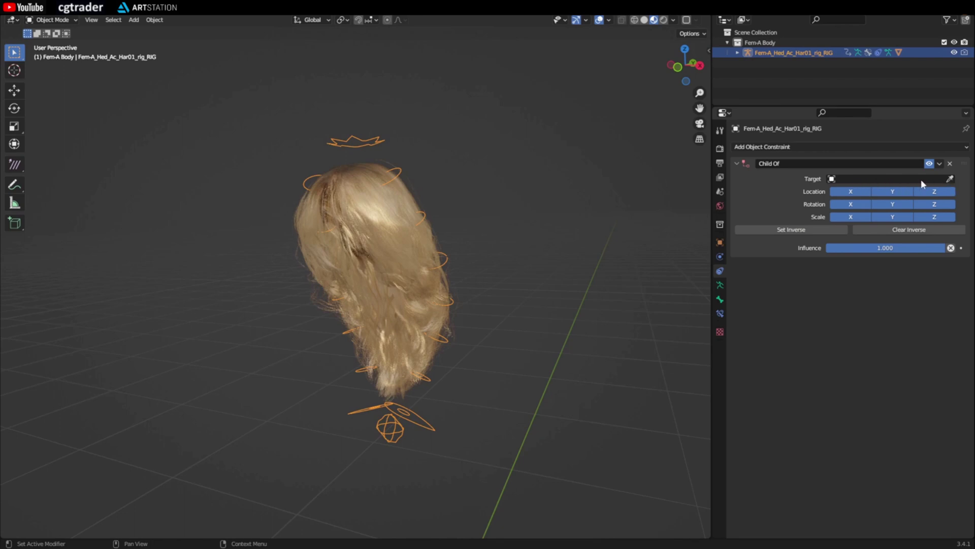
{"action": "left_click", "coordinate": [370, 206]}
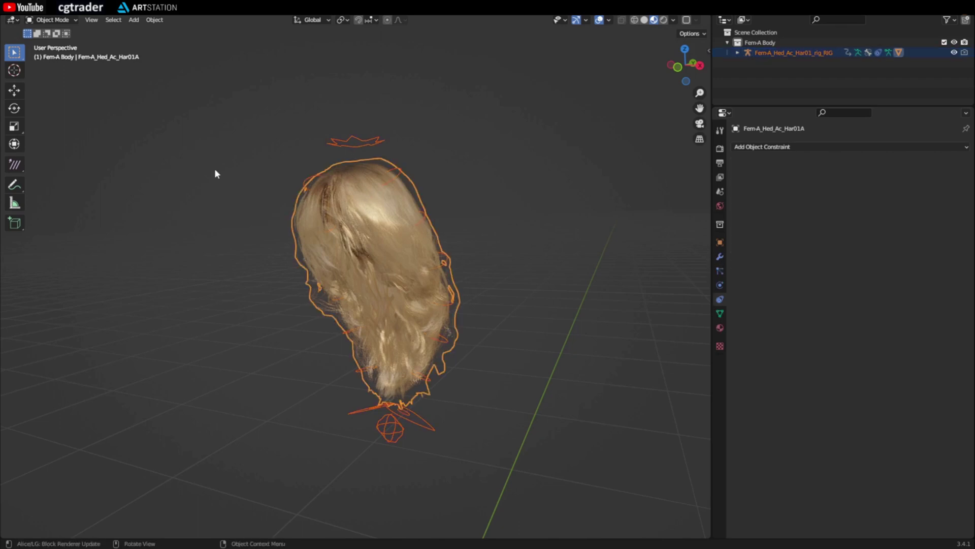
{"action": "key", "text": "ctrl+c"}
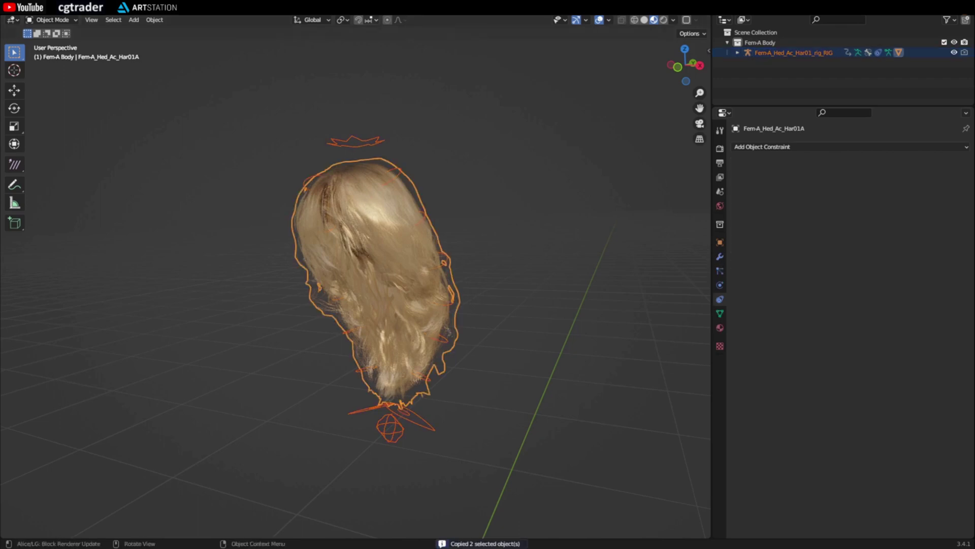
{"action": "key", "text": "alt"}
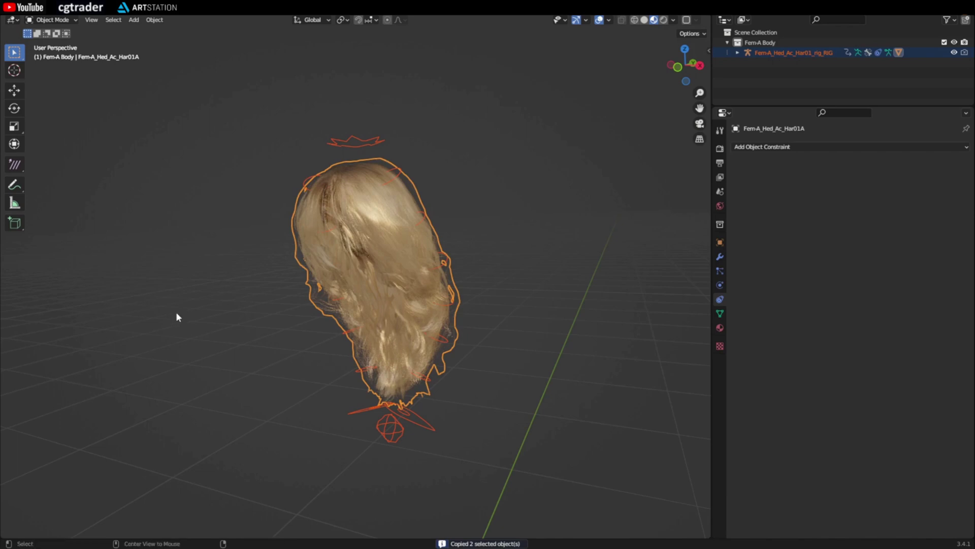
In Anika's file, add an empty Collection 4 and hide the Anika and Lights & Camera collections
{"action": "key", "text": "alt+Tab"}
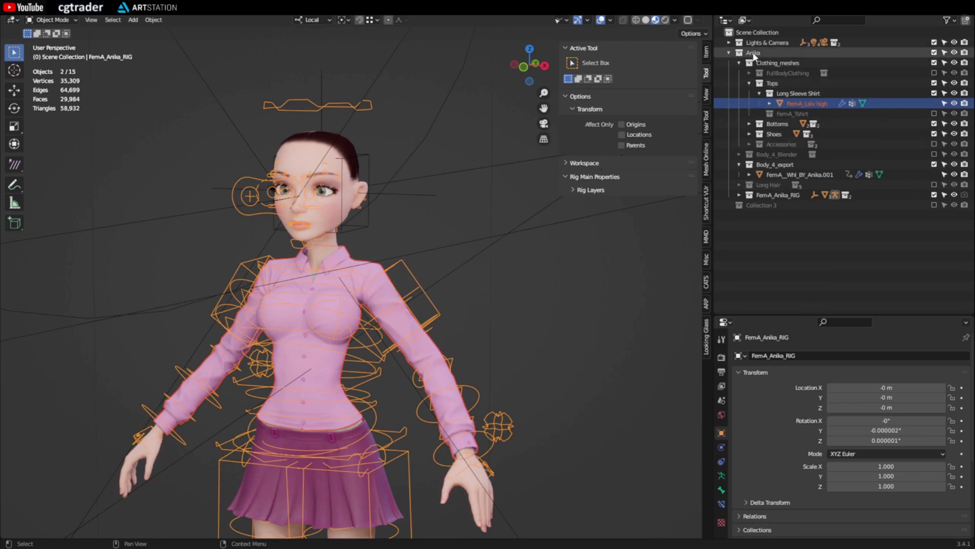
{"action": "left_click", "coordinate": [749, 32]}
{"action": "right_click", "coordinate": [749, 31]}
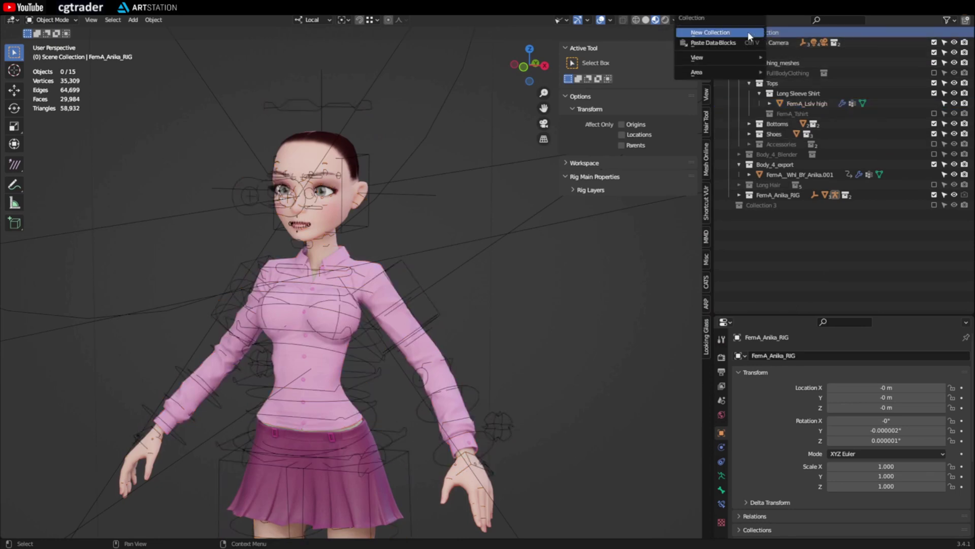
{"action": "left_click", "coordinate": [748, 32]}
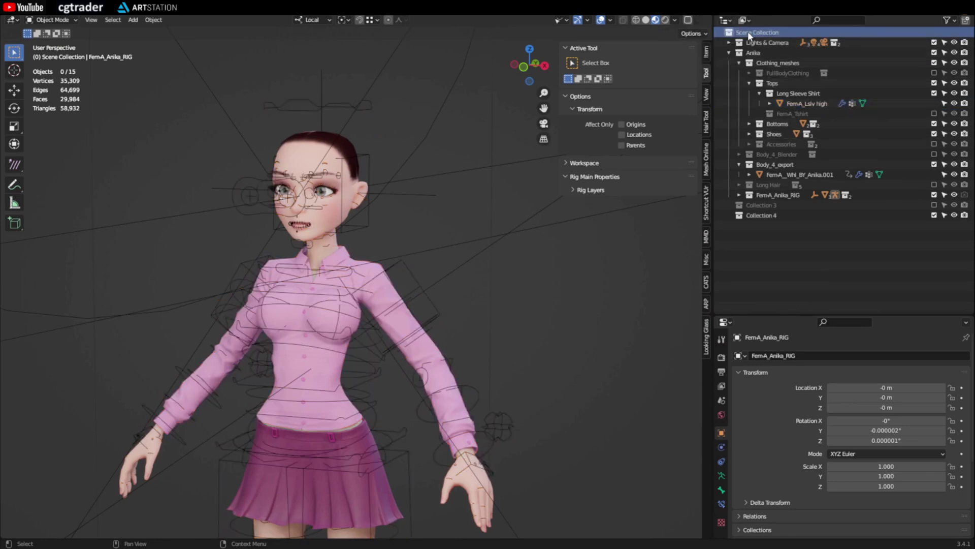
{"action": "left_click", "coordinate": [954, 52]}
{"action": "left_click", "coordinate": [954, 42]}
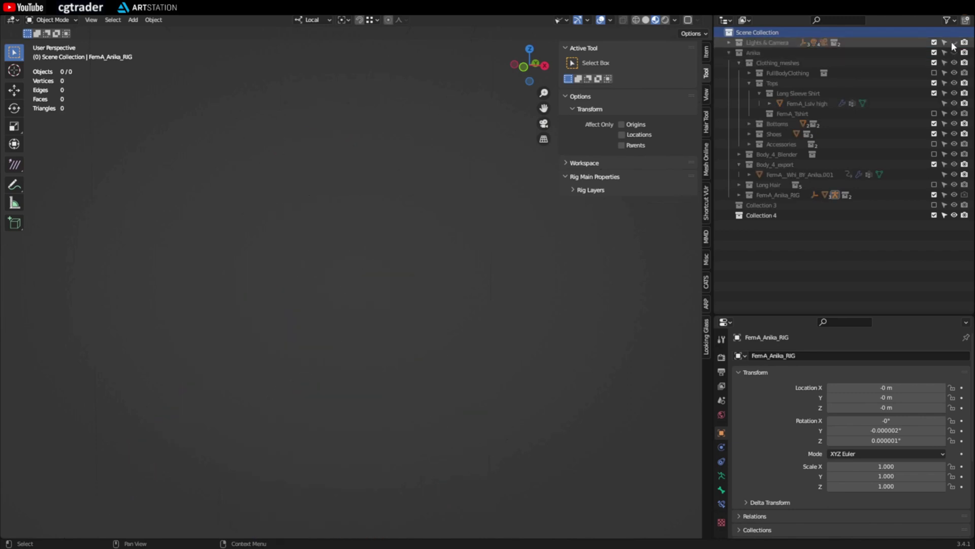
Paste the copied hair and rig objects into Collection 4
{"action": "left_click", "coordinate": [779, 214]}
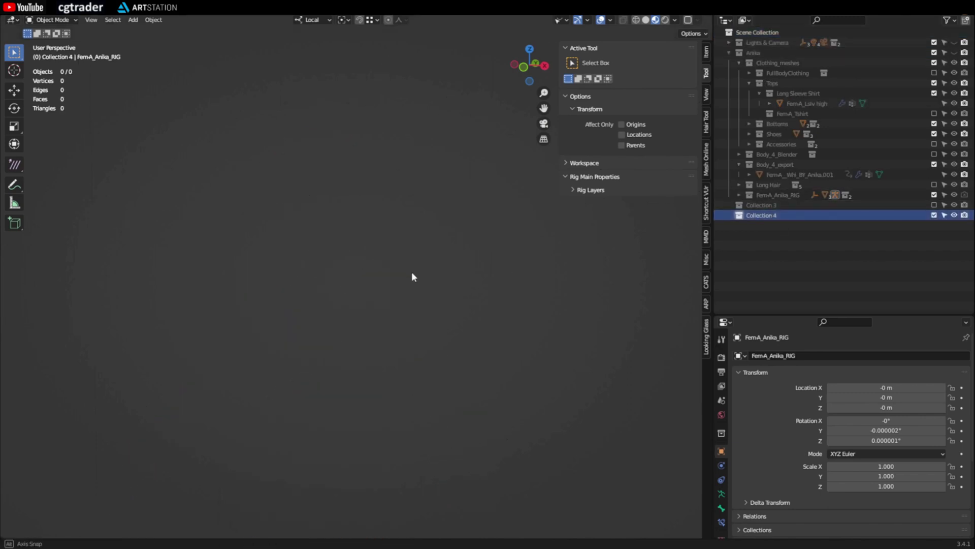
{"action": "key", "text": "ctrl+v"}
{"action": "scroll", "coordinate": [374, 268], "scroll_direction": "down", "scroll_amount": 5}
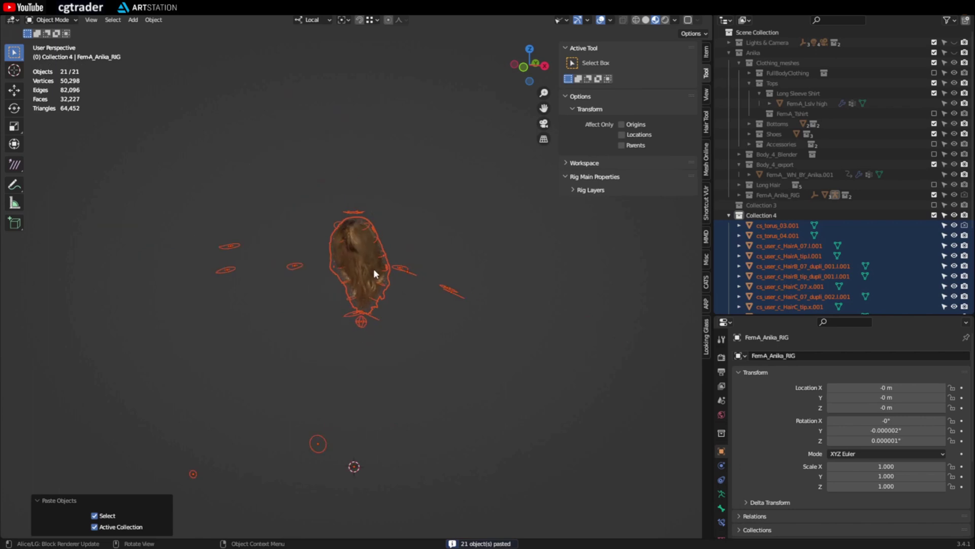
{"action": "mouse_move", "coordinate": [358, 278]}
{"action": "middle_mouse_down"}
{"action": "mouse_move", "coordinate": [334, 358]}
{"action": "mouse_move", "coordinate": [351, 258]}
{"action": "mouse_move", "coordinate": [355, 276]}
{"action": "middle_mouse_up"}
{"action": "scroll", "coordinate": [355, 276], "scroll_direction": "up", "scroll_amount": 2}
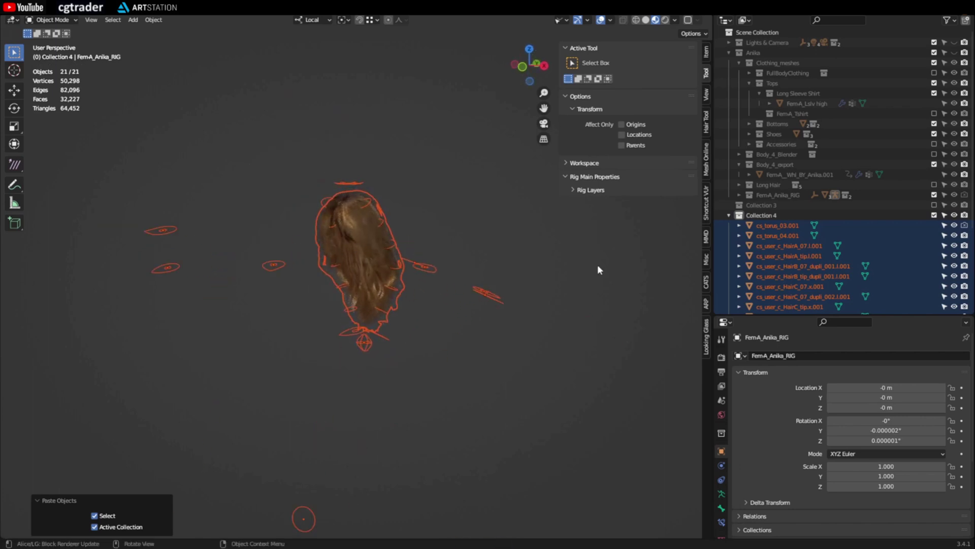
{"action": "scroll", "coordinate": [806, 235], "scroll_direction": "down", "scroll_amount": 5}
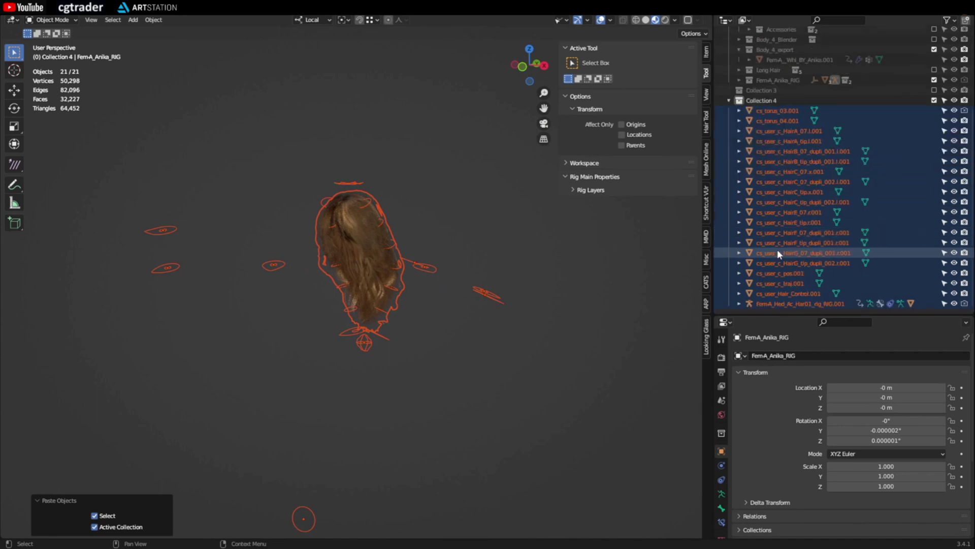
Select the pasted hair rig and leave it at the origin
{"action": "left_click", "coordinate": [777, 303]}
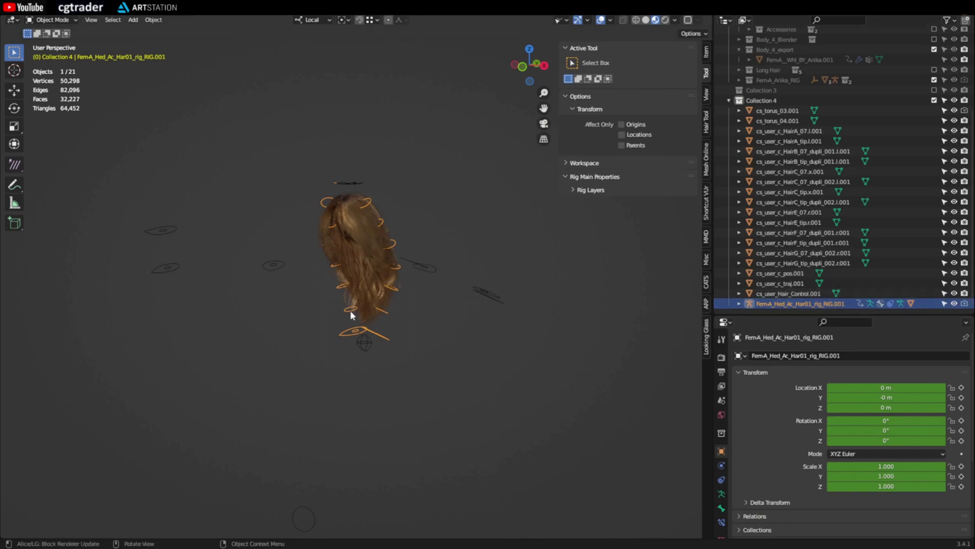
{"action": "key", "text": "g"}
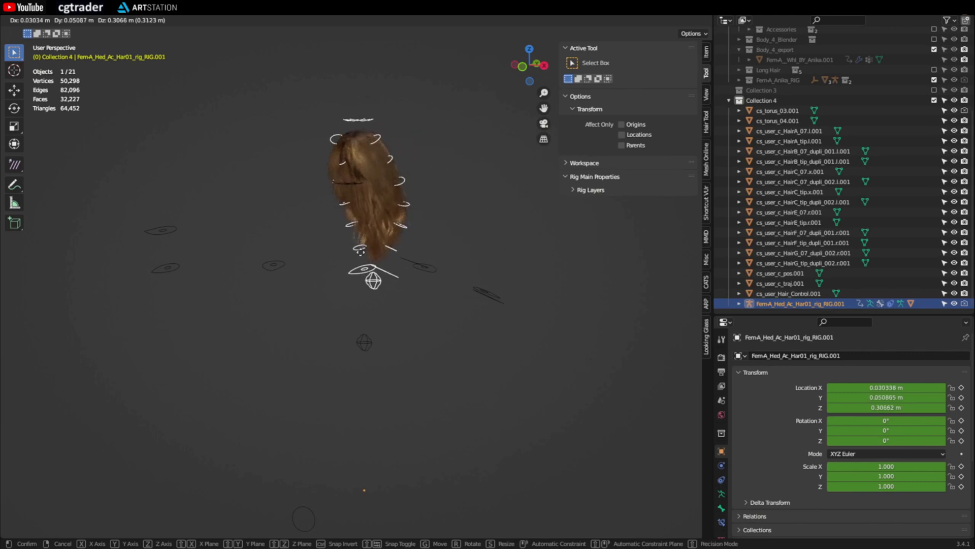
{"action": "key", "text": "Escape"}
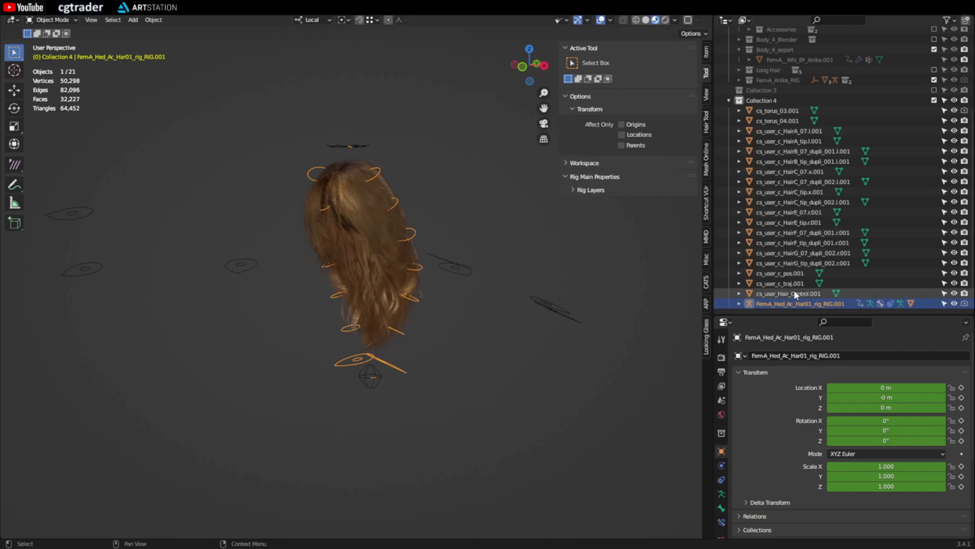
Delete the pasted cs_ control-shape objects from cs_torus_03.001 to cs_user_Hair_Control.001 with their hierarchy
{"action": "left_click", "coordinate": [794, 293]}
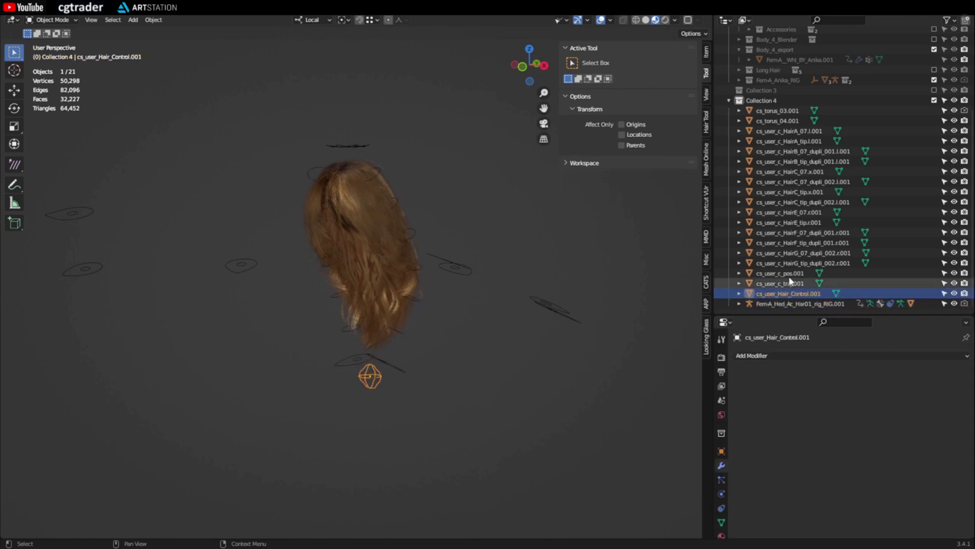
{"action": "left_click", "coordinate": [772, 112], "text": "shift"}
{"action": "right_click", "coordinate": [774, 159]}
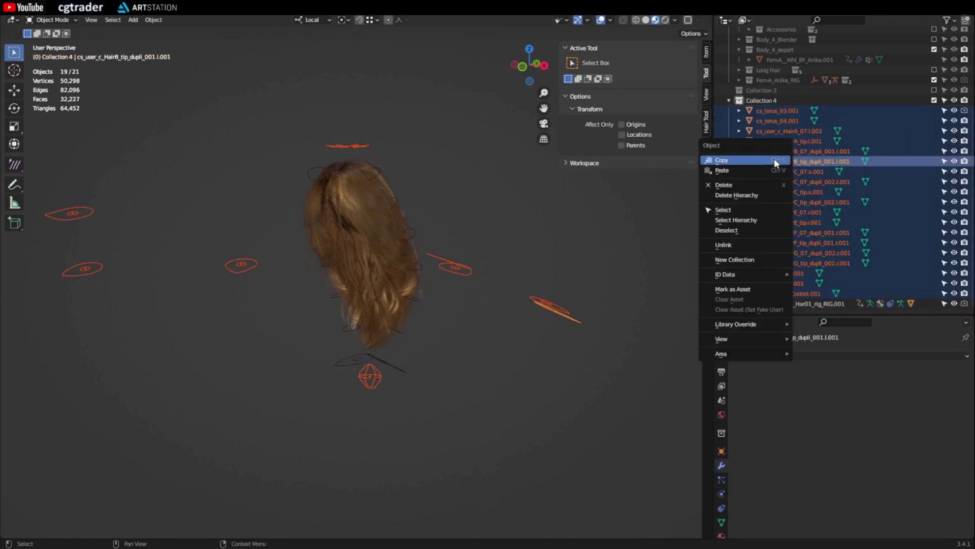
{"action": "left_click", "coordinate": [756, 195]}
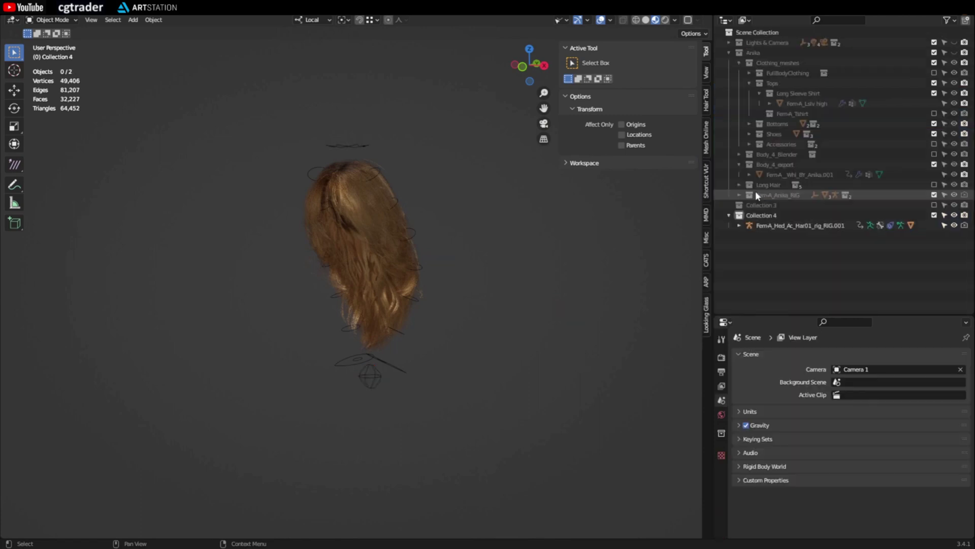
Select the FemA_Hed_Ac_Har01_rig_RIG.001 hair rig, keeping it in place at 0 m
{"action": "left_click", "coordinate": [781, 227]}
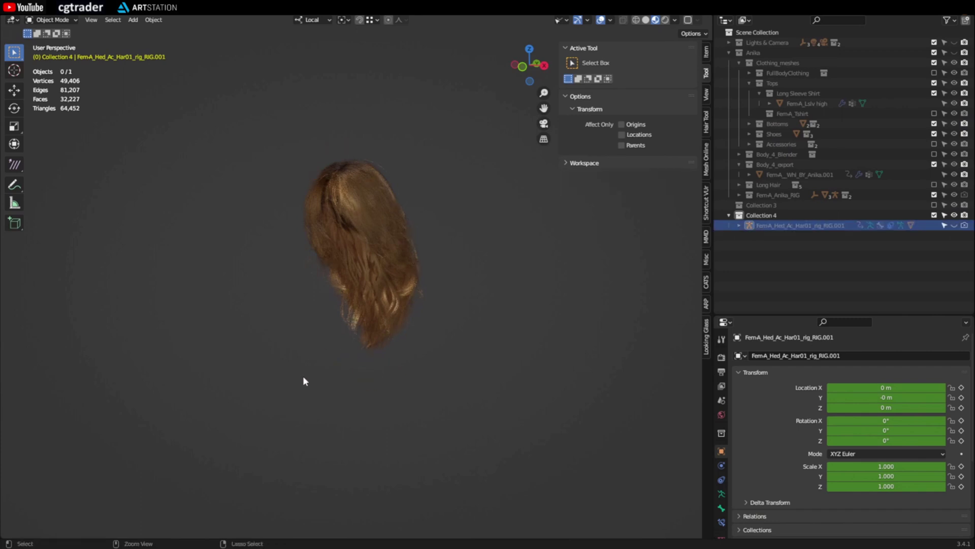
{"action": "left_click", "coordinate": [392, 379]}
{"action": "key", "text": "g"}
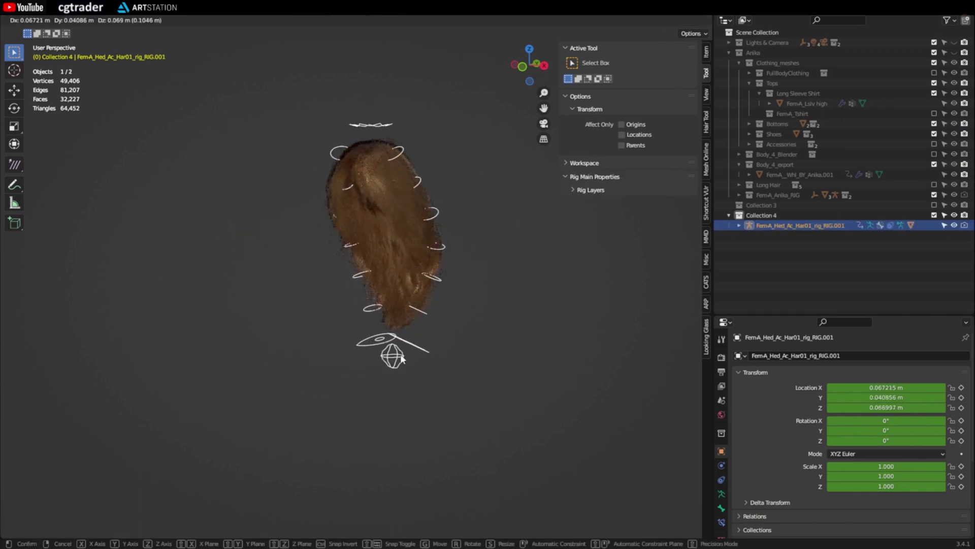
{"action": "right_click", "coordinate": [400, 363]}
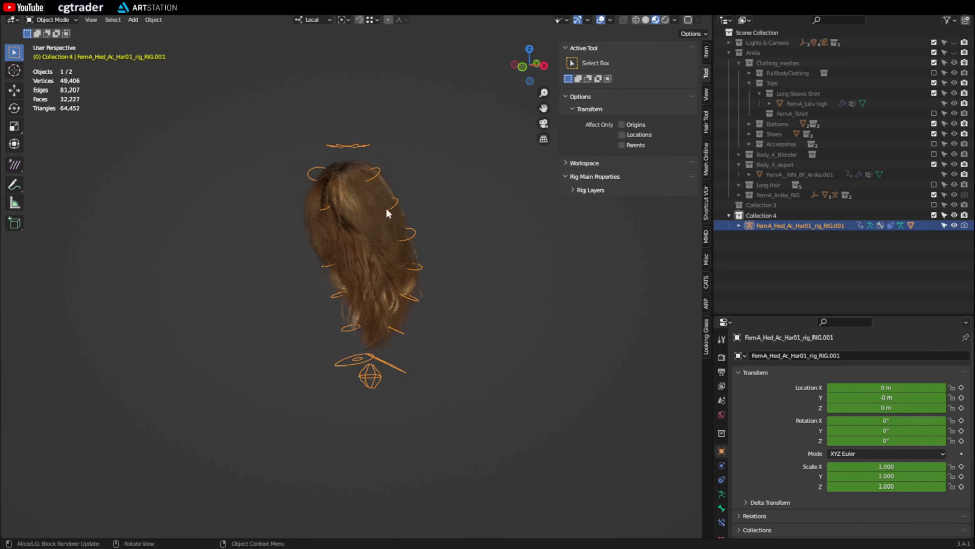
Set the hair rig's Child Of constraint target to FemA_Anika_RIG, bone c_head.x
{"action": "left_click", "coordinate": [722, 480]}
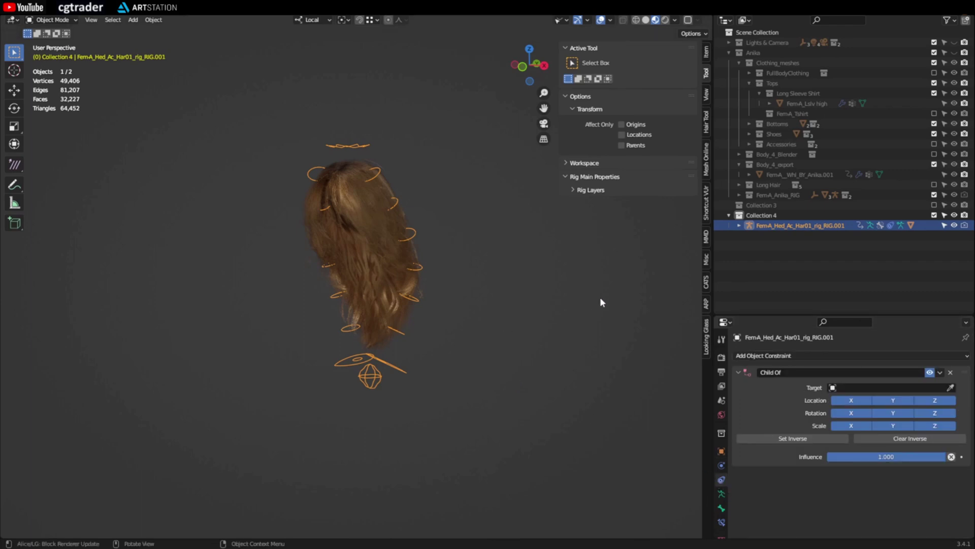
{"action": "left_click", "coordinate": [934, 63]}
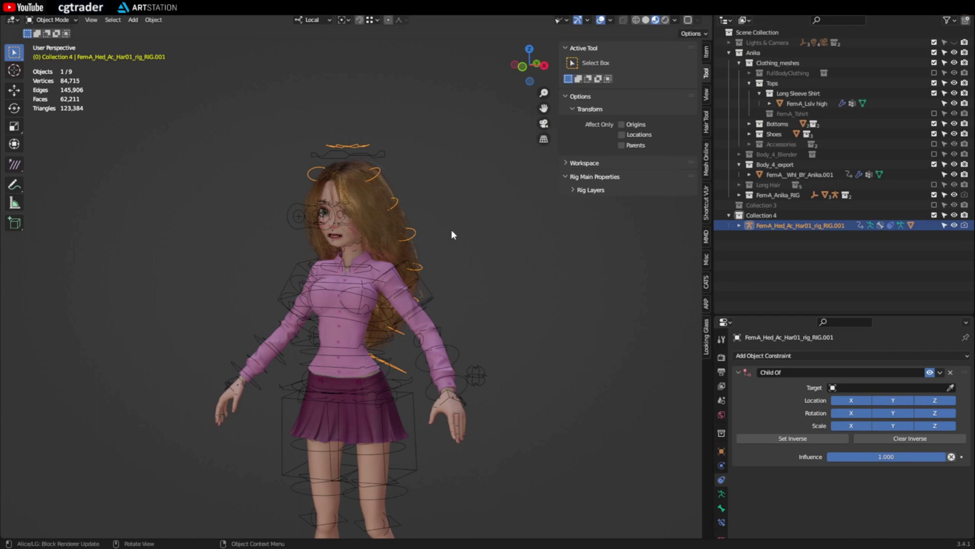
{"action": "middle_click_drag", "start_coordinate": [451, 230], "coordinate": [467, 235]}
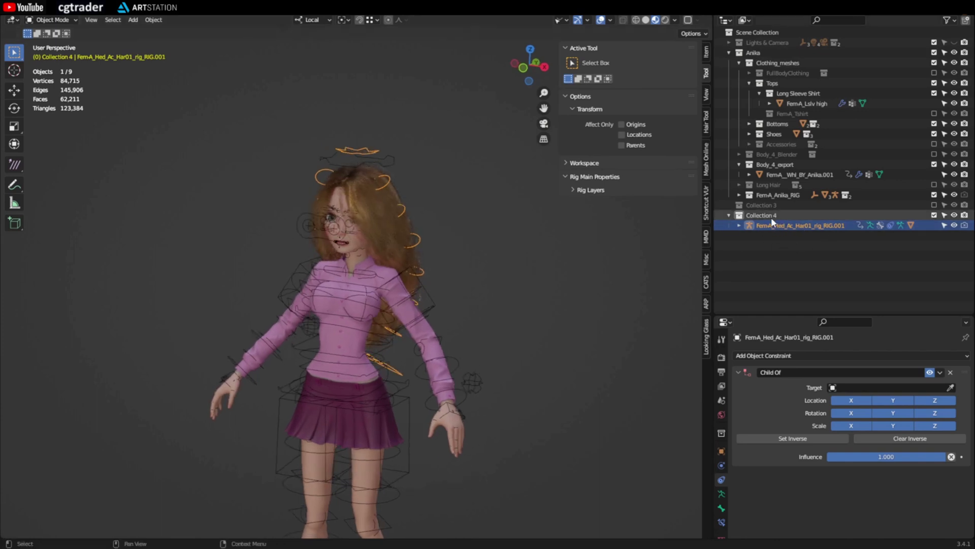
{"action": "middle_click_drag", "start_coordinate": [356, 193], "coordinate": [376, 194]}
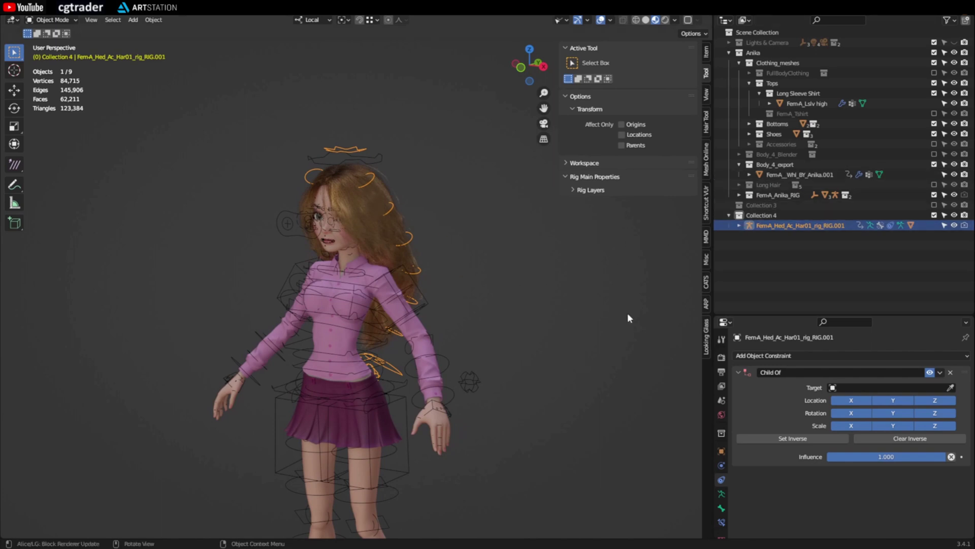
{"action": "left_click", "coordinate": [951, 388]}
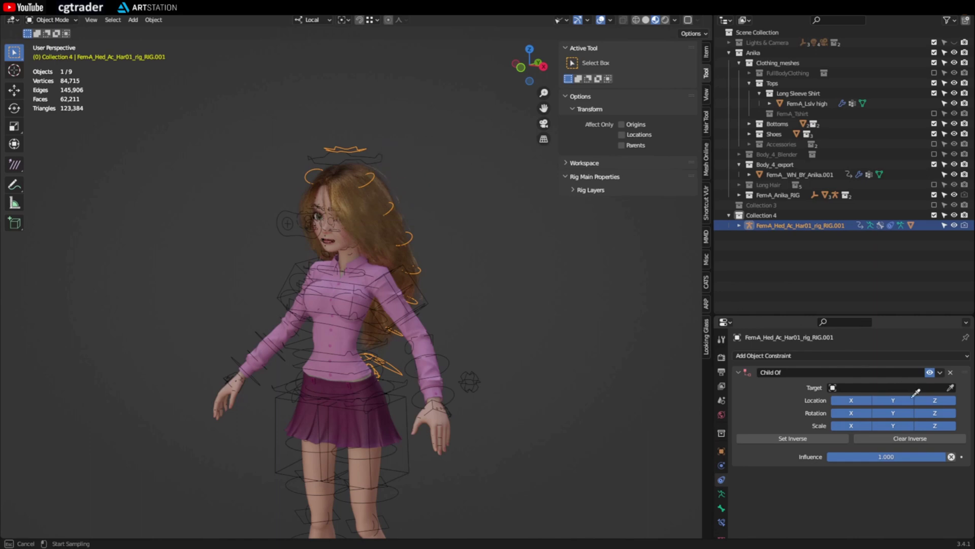
{"action": "left_click", "coordinate": [379, 153]}
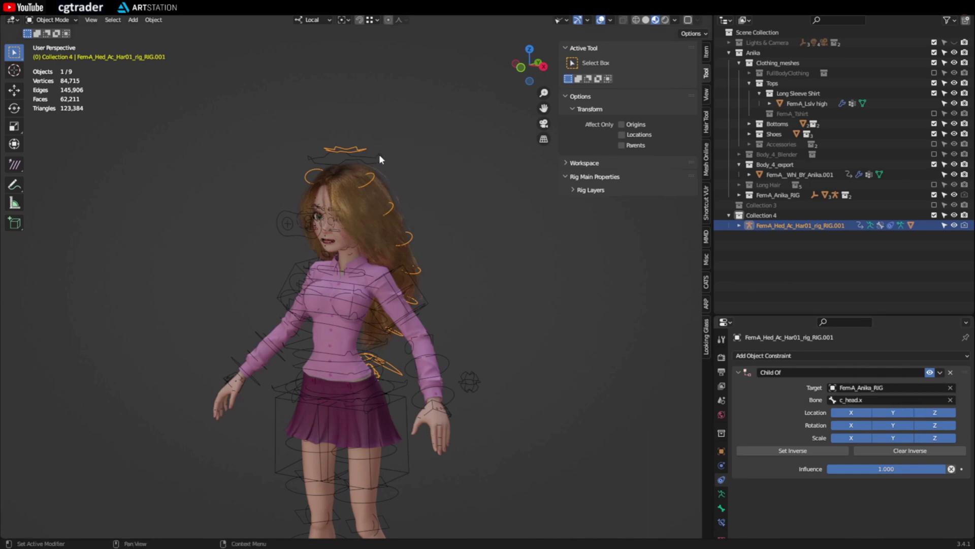
{"action": "left_click", "coordinate": [892, 388]}
Test-rotate the c_head.x bone in Pose Mode to check the hair follows, then return to Object Mode
{"action": "left_click", "coordinate": [308, 157]}
{"action": "key", "text": "ctrl+Tab"}
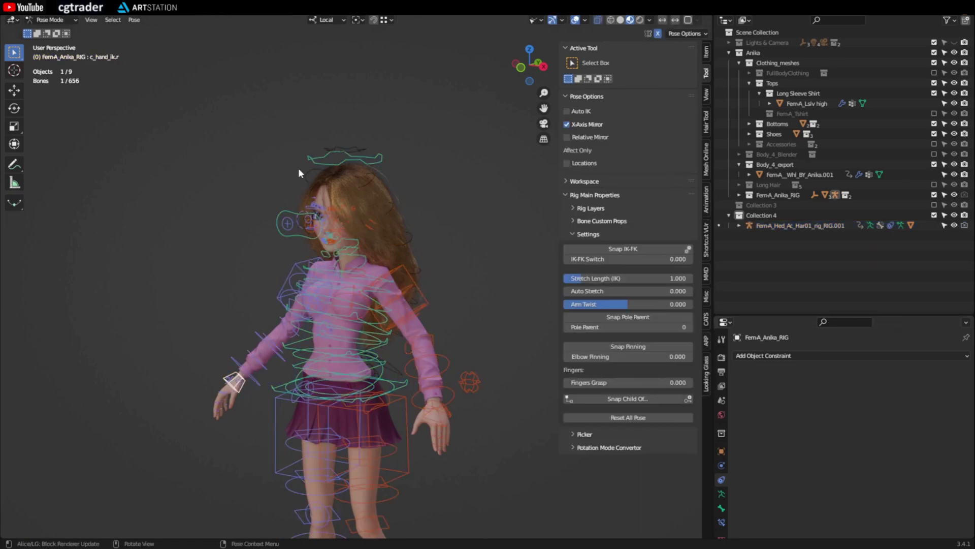
{"action": "left_click", "coordinate": [311, 159]}
{"action": "key", "text": "r"}
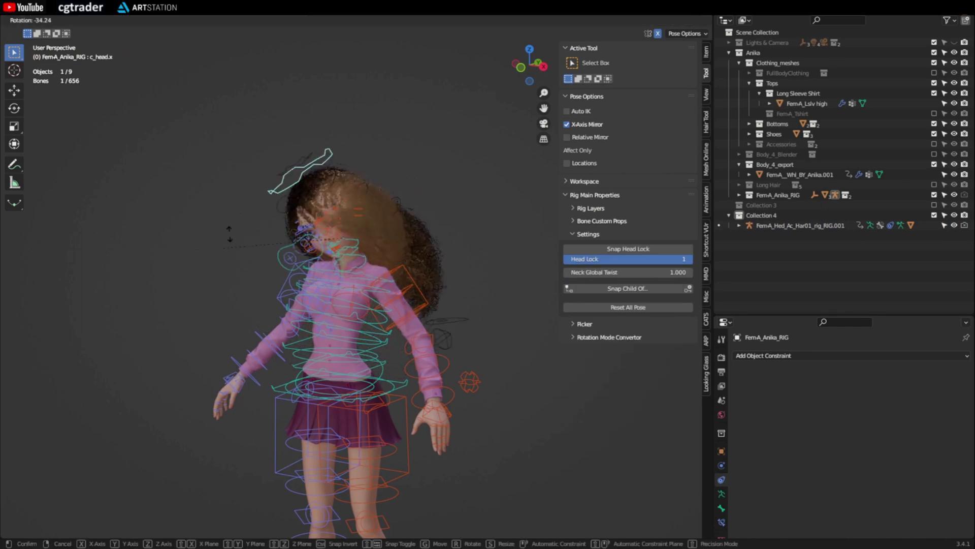
{"action": "left_click", "coordinate": [263, 196]}
{"action": "key", "text": "ctrl+z"}
{"action": "key", "text": "ctrl+z"}
{"action": "key", "text": "ctrl+z"}
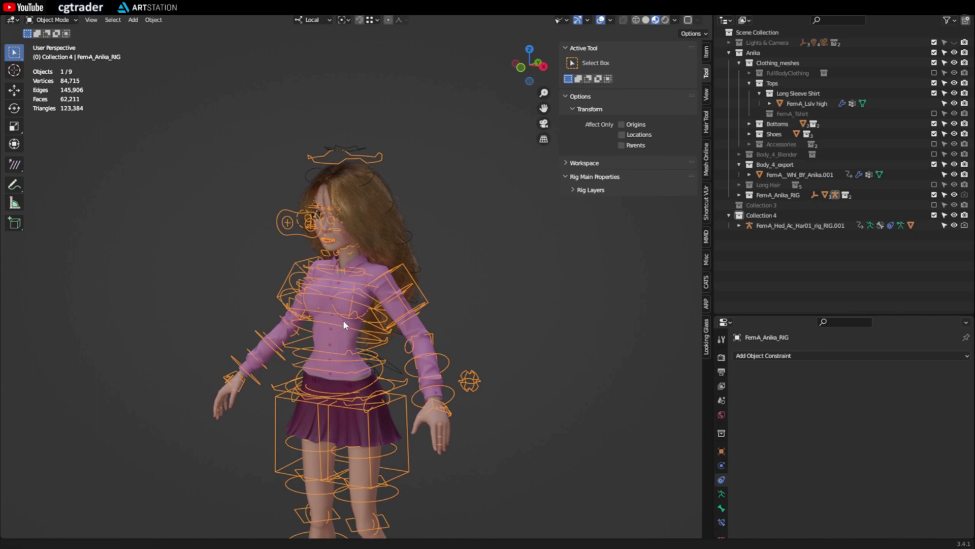
{"action": "middle_click_drag", "start_coordinate": [351, 328], "coordinate": [329, 310]}
Compare the white and black shirt albedo textures in the Long Sleeves.high material
{"action": "scroll", "coordinate": [328, 316], "scroll_direction": "up", "scroll_amount": 4}
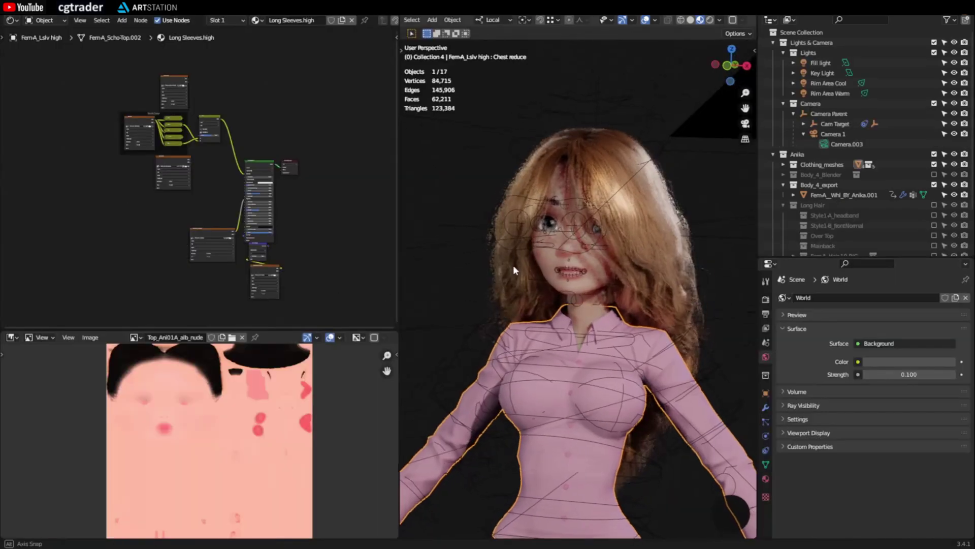
{"action": "middle_click_drag", "start_coordinate": [492, 272], "coordinate": [555, 282]}
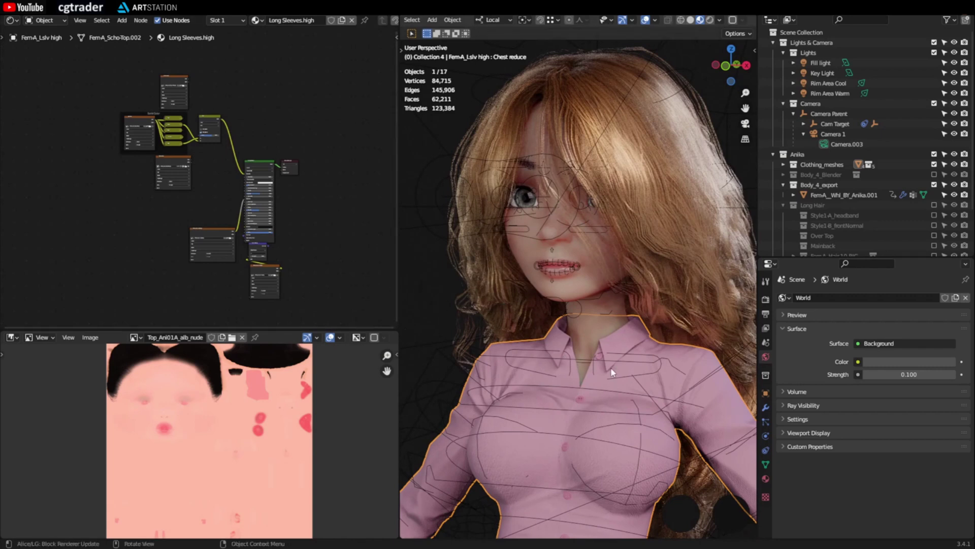
{"action": "middle_click_drag", "start_coordinate": [612, 372], "coordinate": [644, 378]}
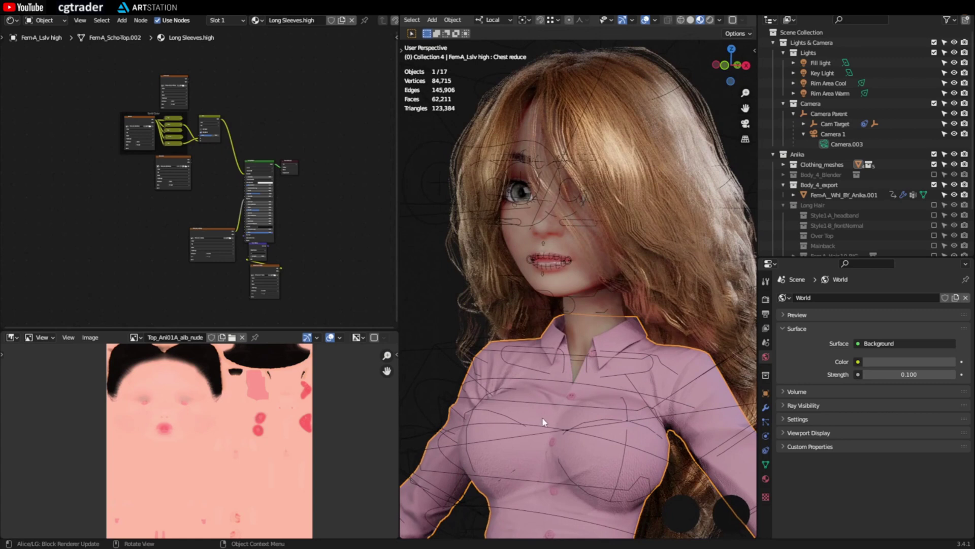
{"action": "left_click", "coordinate": [176, 76]}
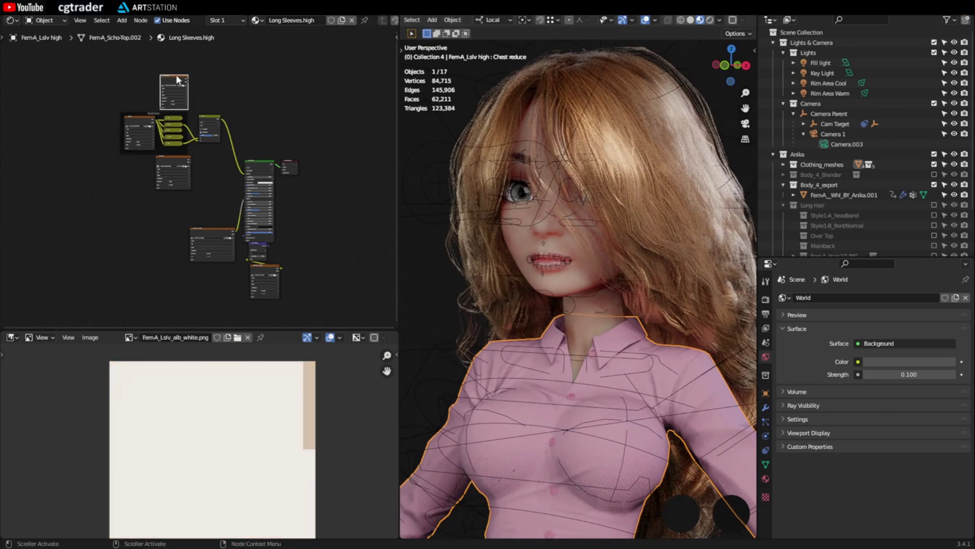
{"action": "left_click", "coordinate": [169, 161]}
{"action": "scroll", "coordinate": [167, 168], "scroll_direction": "up", "scroll_amount": 3}
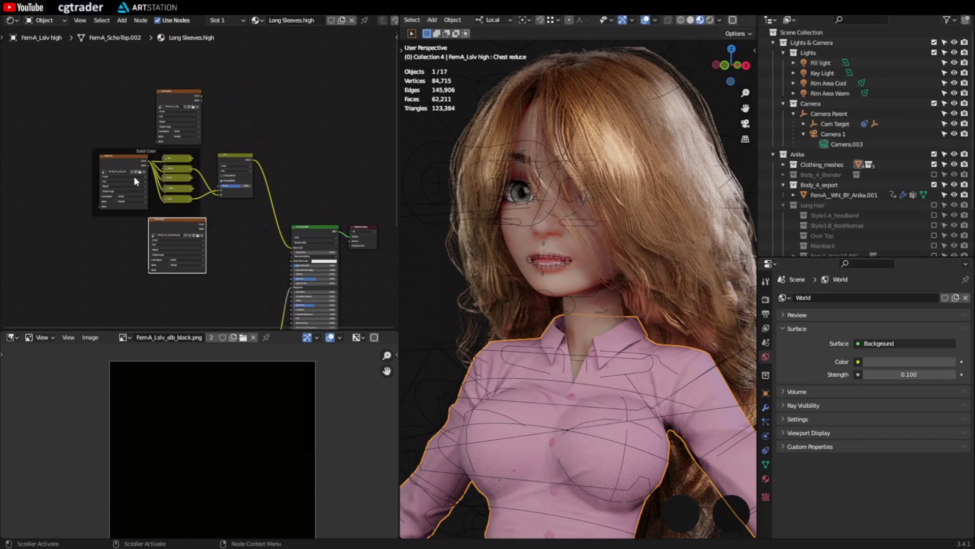
{"action": "left_click", "coordinate": [179, 92]}
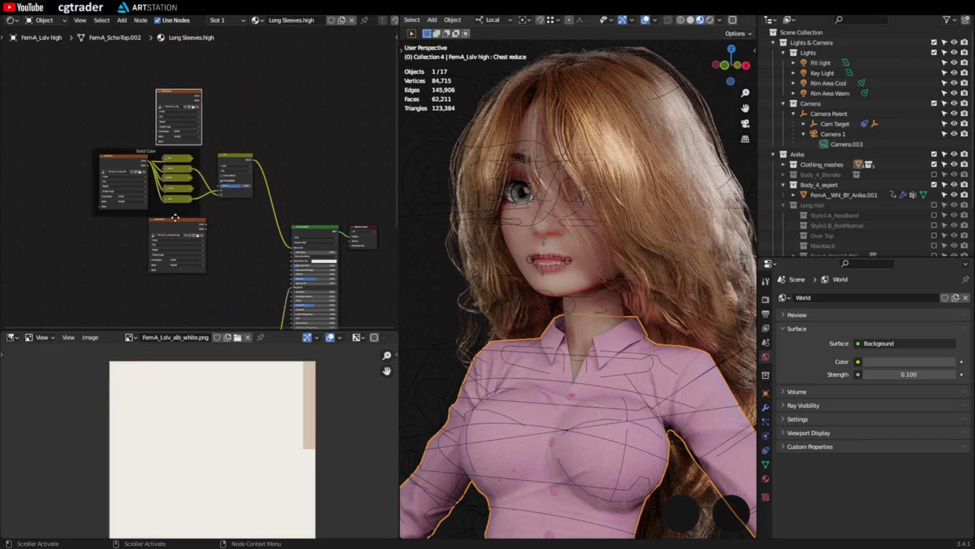
{"action": "left_click", "coordinate": [174, 218]}
{"action": "scroll", "coordinate": [203, 229], "scroll_direction": "up", "scroll_amount": 2}
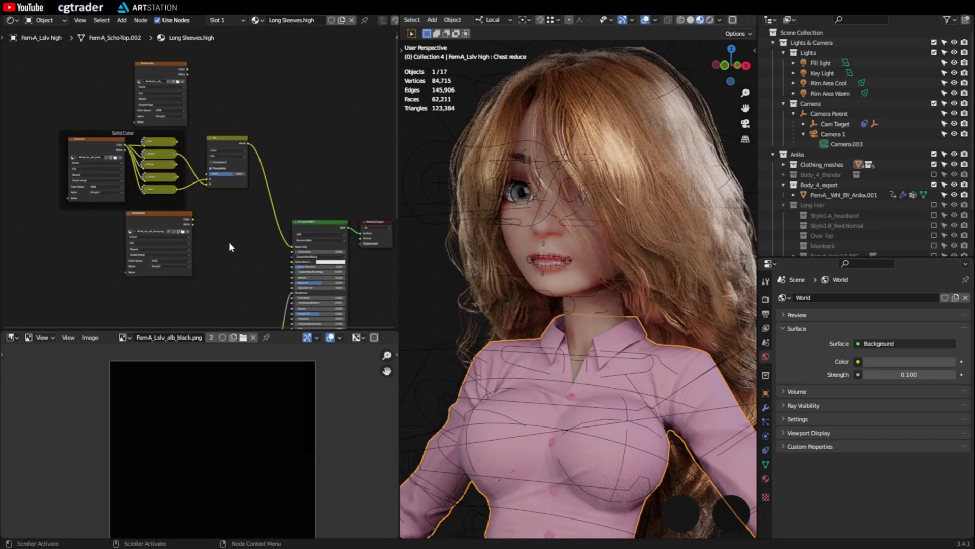
{"action": "scroll", "coordinate": [231, 257], "scroll_direction": "up", "scroll_amount": 2}
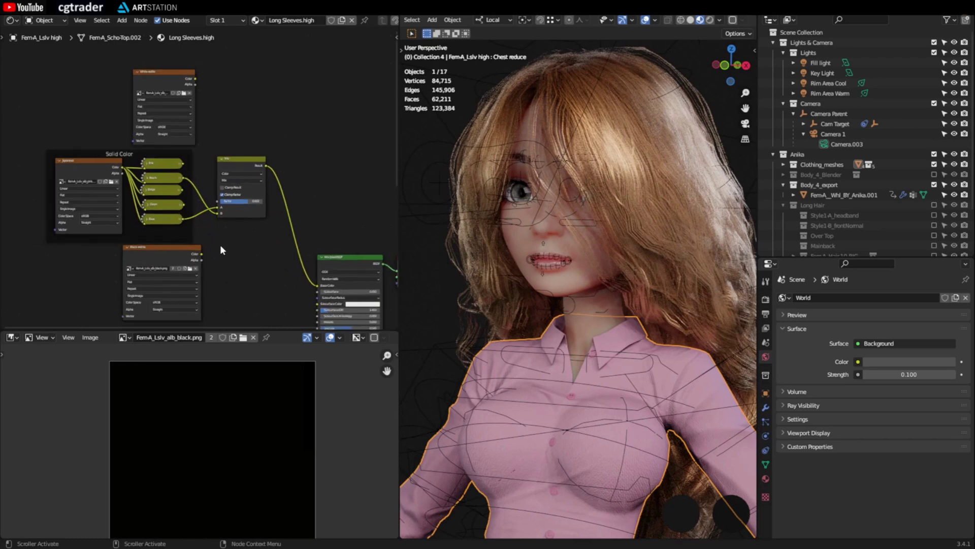
Wire the Black-white texture and the Pink colour node into the shirt's Mix node
{"action": "left_click_drag", "start_coordinate": [227, 160], "coordinate": [229, 160]}
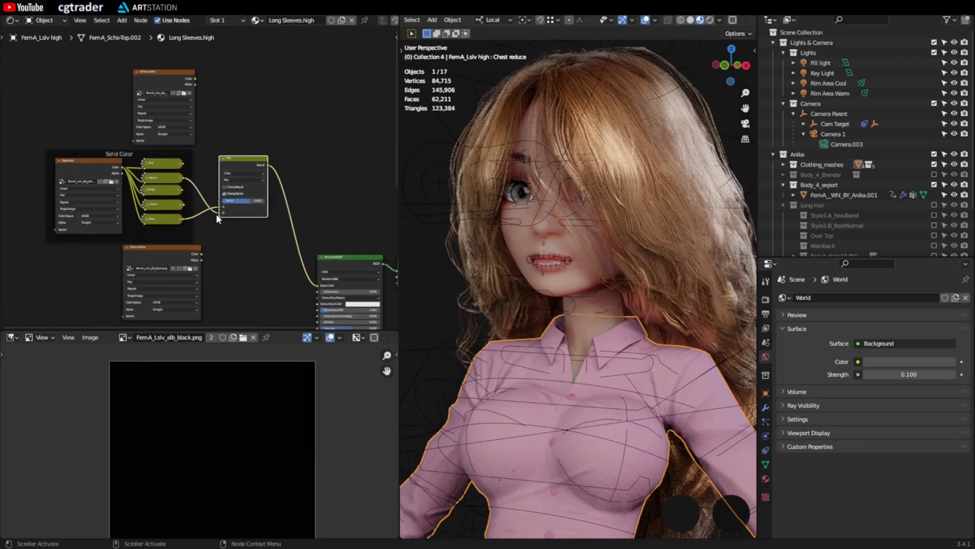
{"action": "left_click", "coordinate": [200, 253]}
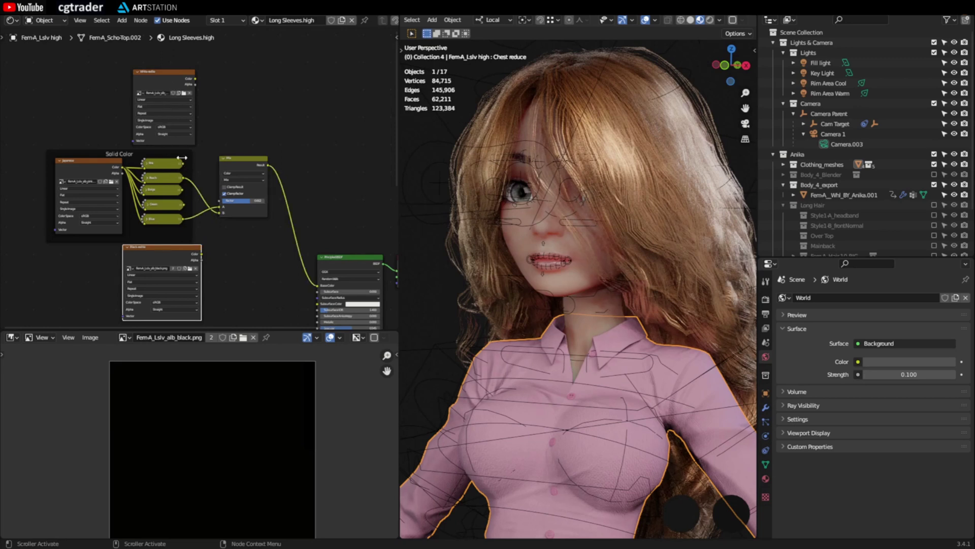
{"action": "left_click_drag", "start_coordinate": [201, 254], "coordinate": [222, 212]}
{"action": "left_click", "coordinate": [181, 166]}
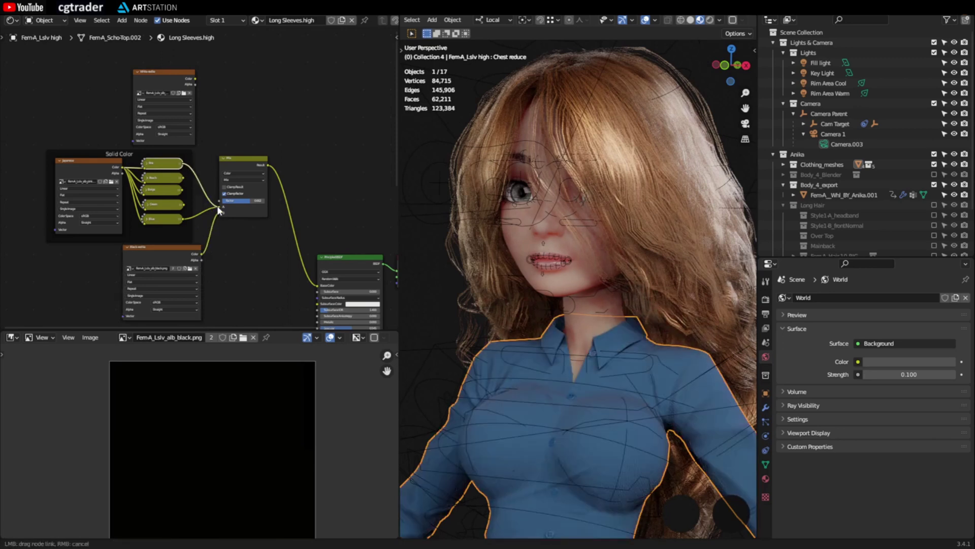
{"action": "left_click_drag", "start_coordinate": [183, 163], "coordinate": [256, 203]}
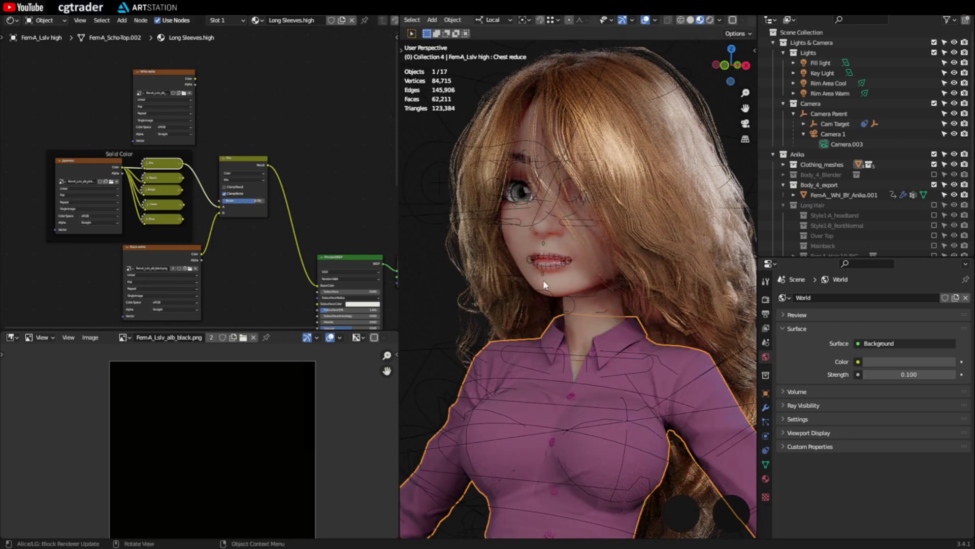
Select the body mesh and bring its Skin material's colour-wheel and Mix nodes into view
{"action": "scroll", "coordinate": [559, 282], "scroll_direction": "up", "scroll_amount": 2}
{"action": "left_click", "coordinate": [560, 249]}
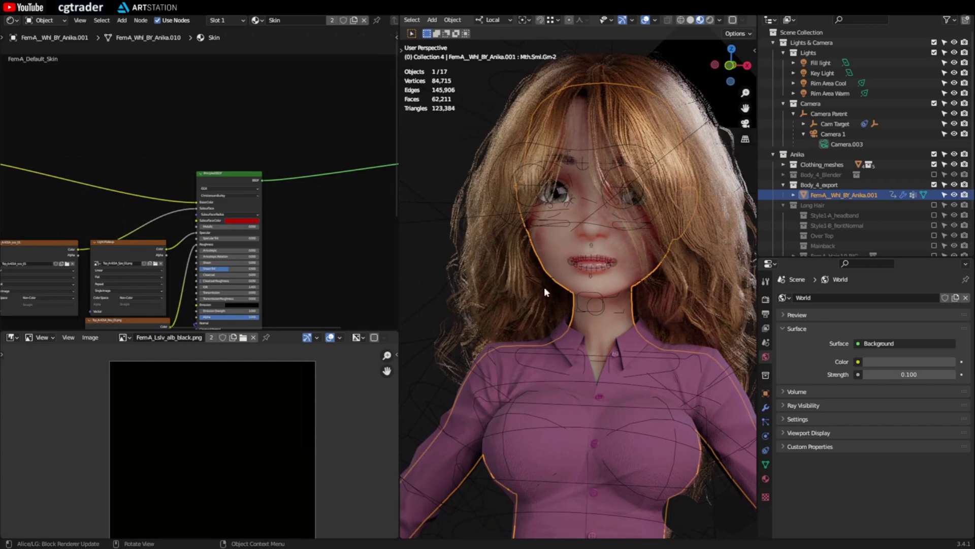
{"action": "scroll", "coordinate": [317, 226], "scroll_direction": "down", "scroll_amount": 4}
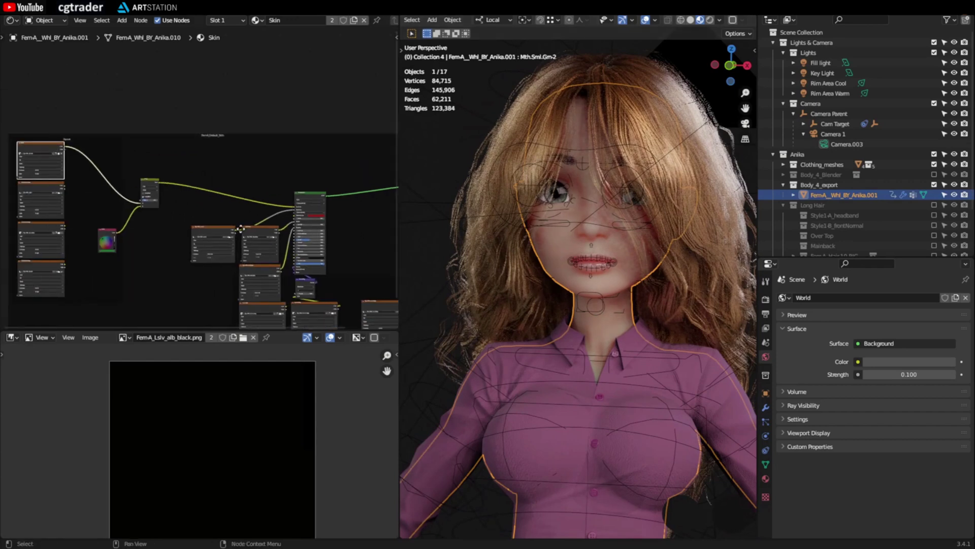
{"action": "scroll", "coordinate": [267, 233], "scroll_direction": "up", "scroll_amount": 4}
{"action": "middle_click_drag", "start_coordinate": [212, 240], "coordinate": [247, 242]}
{"action": "scroll", "coordinate": [245, 238], "scroll_direction": "up", "scroll_amount": 1}
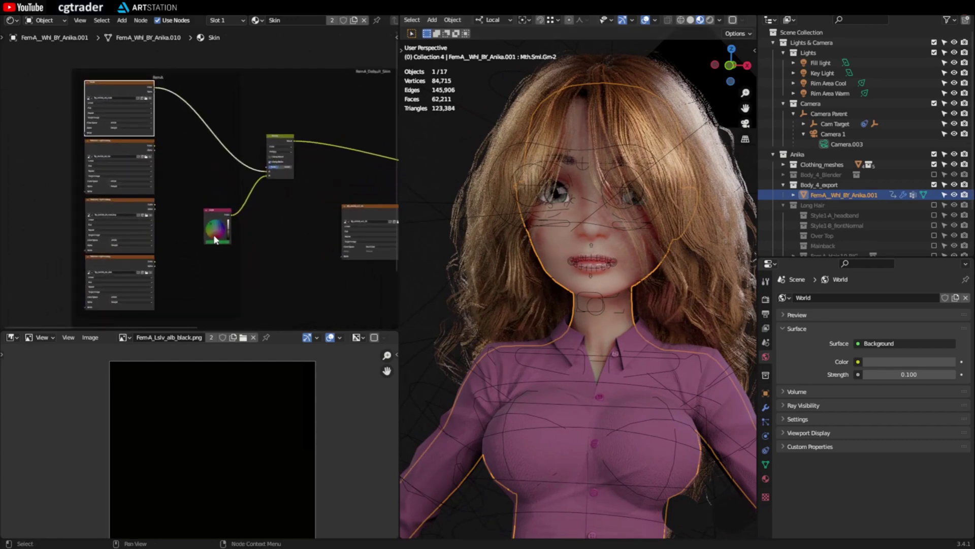
{"action": "middle_click_drag", "start_coordinate": [355, 239], "coordinate": [334, 239]}
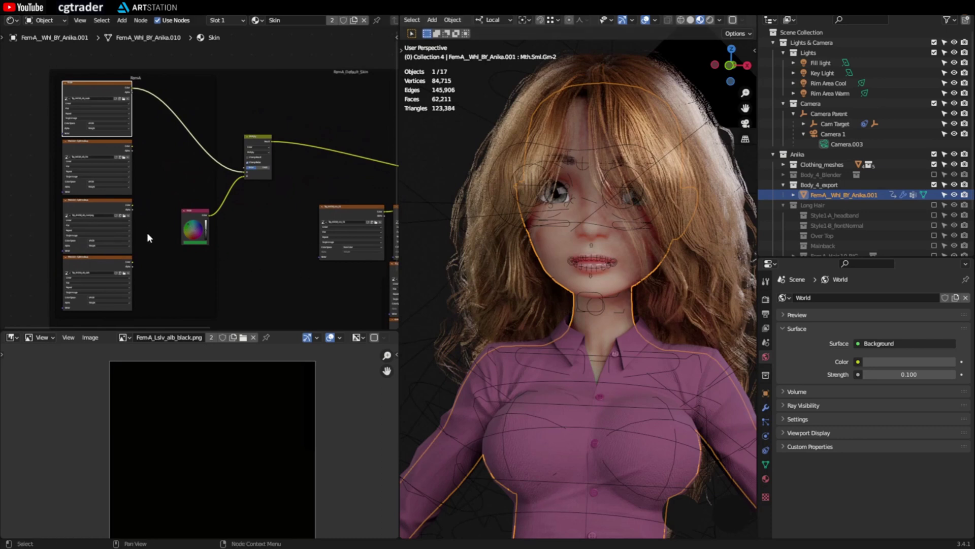
{"action": "middle_click_drag", "start_coordinate": [559, 224], "coordinate": [550, 232]}
{"action": "scroll", "coordinate": [547, 236], "scroll_direction": "up", "scroll_amount": 2}
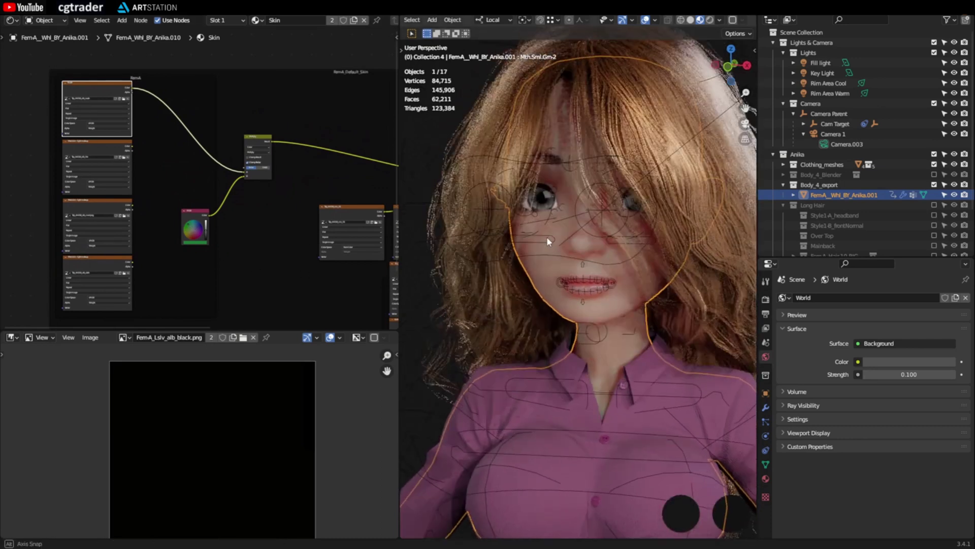
Preview the nude, medium and dark skin textures with viewport overlays hidden
{"action": "left_click", "coordinate": [102, 151]}
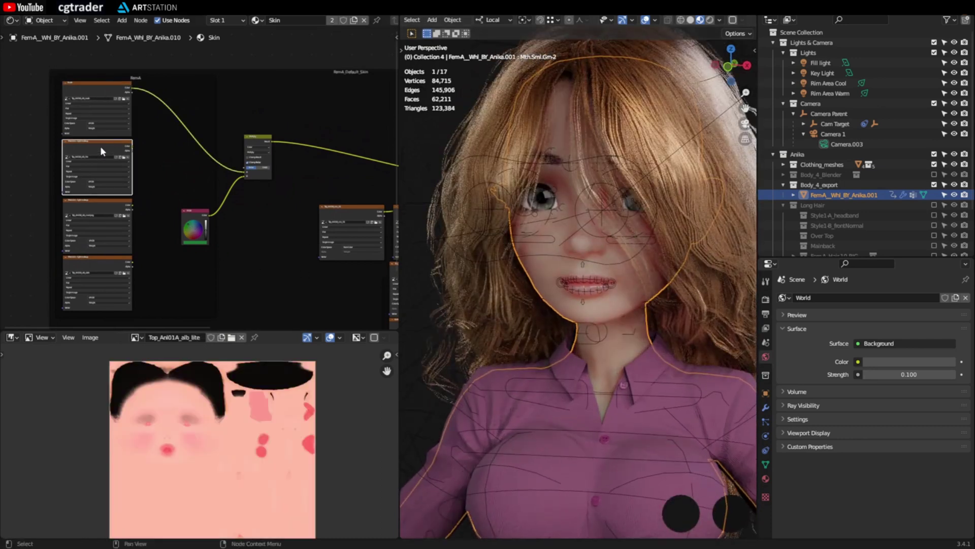
{"action": "left_click", "coordinate": [105, 84]}
{"action": "left_click", "coordinate": [102, 257]}
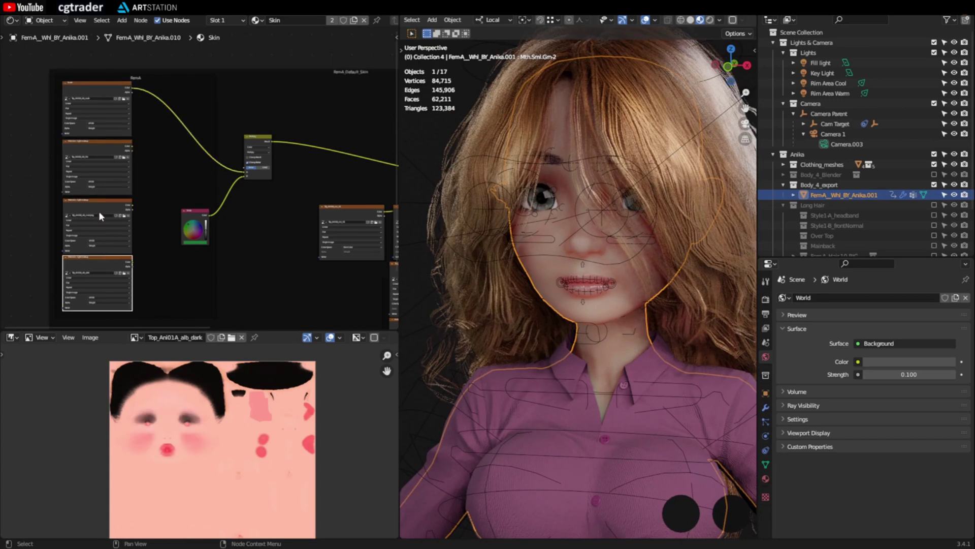
{"action": "left_click", "coordinate": [98, 212]}
{"action": "left_click", "coordinate": [109, 265]}
{"action": "key", "text": "shift+alt+z"}
{"action": "scroll", "coordinate": [509, 202], "scroll_direction": "up", "scroll_amount": 1}
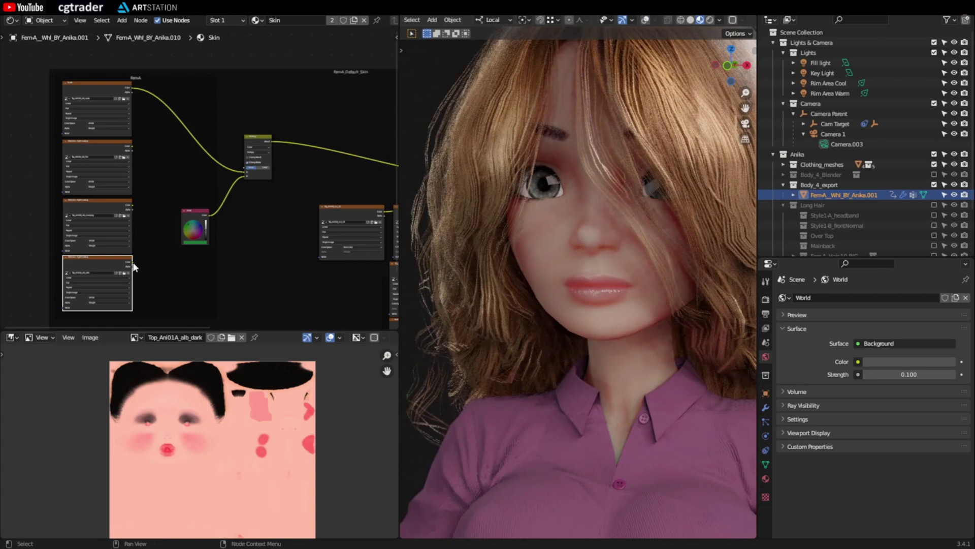
Link Top_Ani01A_alb_dark into the Skin Mix node and adjust the mix factor
{"action": "left_click_drag", "start_coordinate": [133, 262], "coordinate": [172, 231]}
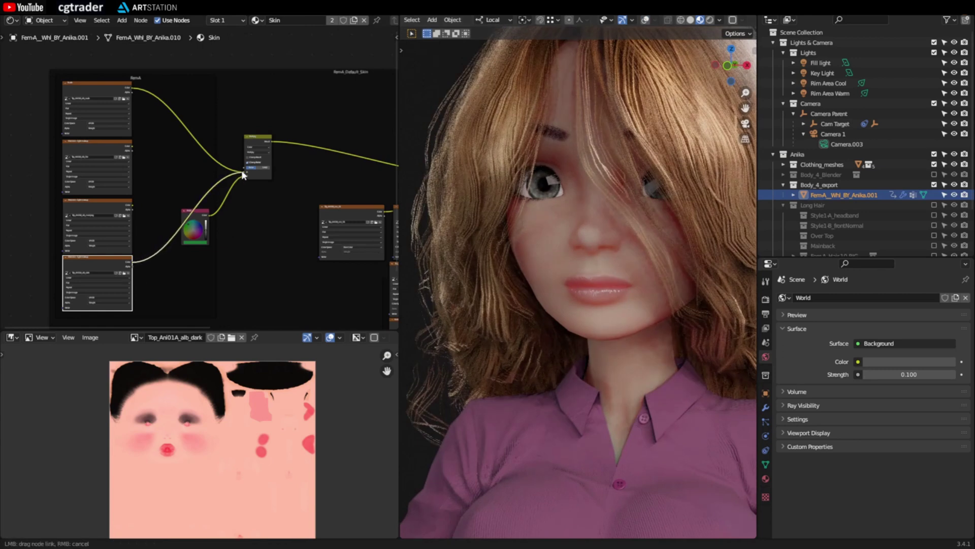
{"action": "left_click_drag", "start_coordinate": [242, 175], "coordinate": [244, 174]}
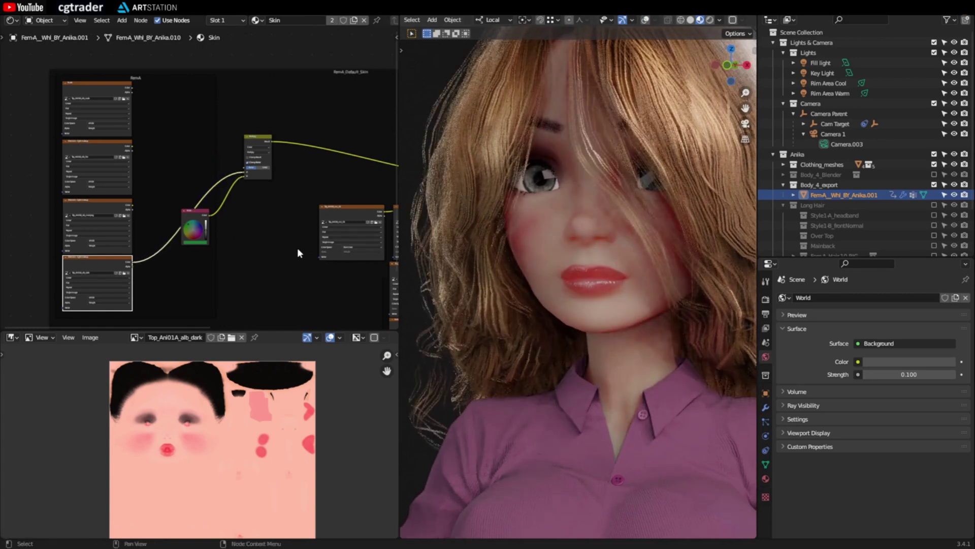
{"action": "left_click_drag", "start_coordinate": [203, 218], "coordinate": [239, 231]}
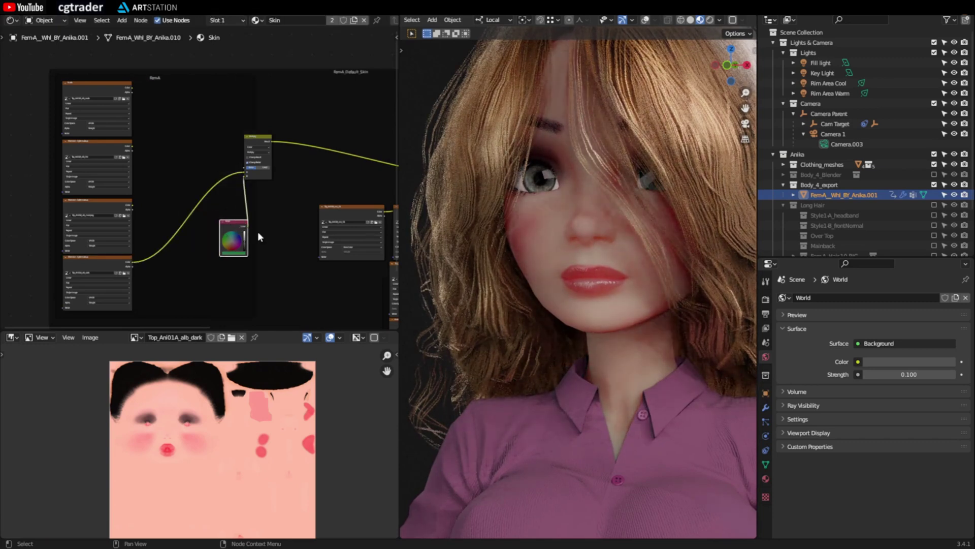
{"action": "mouse_move", "coordinate": [256, 171]}
{"action": "left_mouse_down"}
{"action": "mouse_move", "coordinate": [269, 171]}
{"action": "mouse_move", "coordinate": [257, 170]}
{"action": "left_mouse_up"}
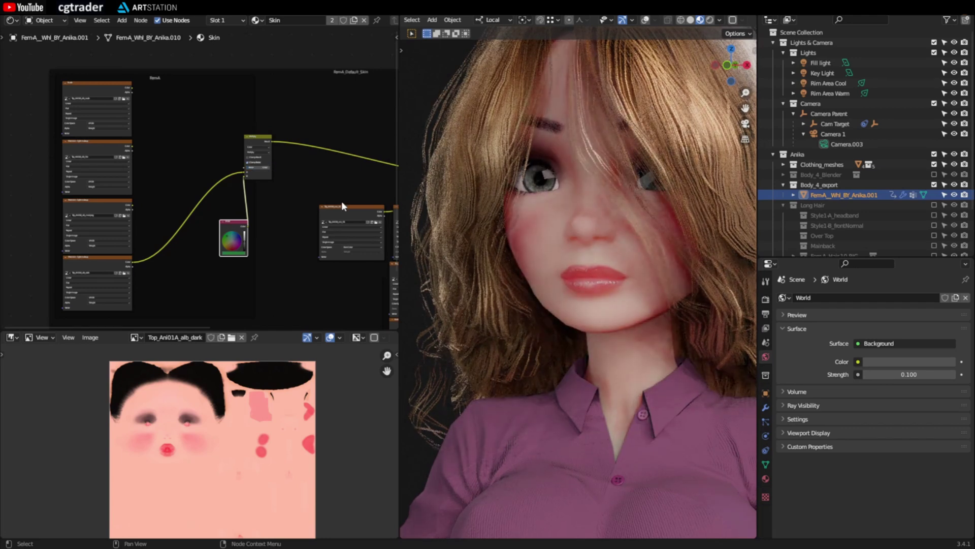
{"action": "scroll", "coordinate": [601, 226], "scroll_direction": "down", "scroll_amount": 3}
{"action": "middle_click_drag", "start_coordinate": [601, 226], "coordinate": [645, 276]}
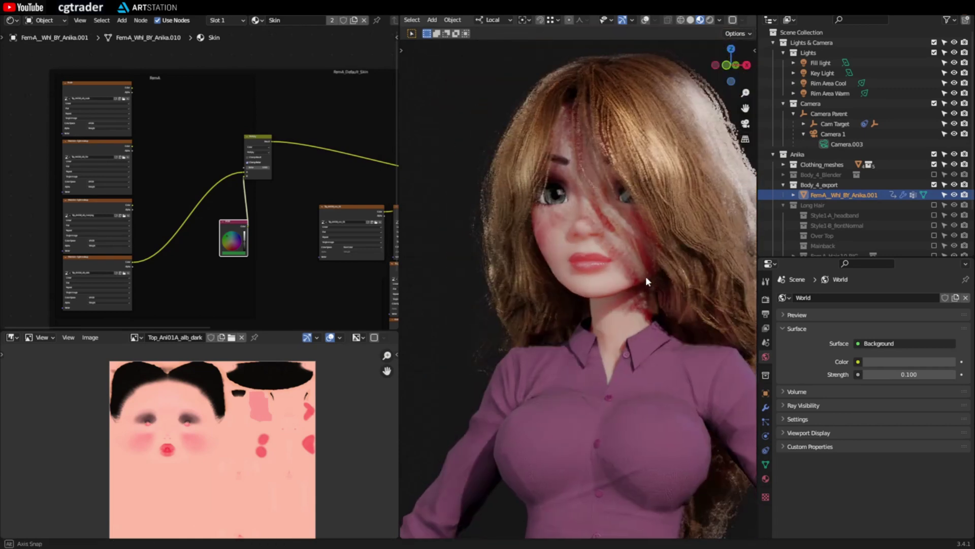